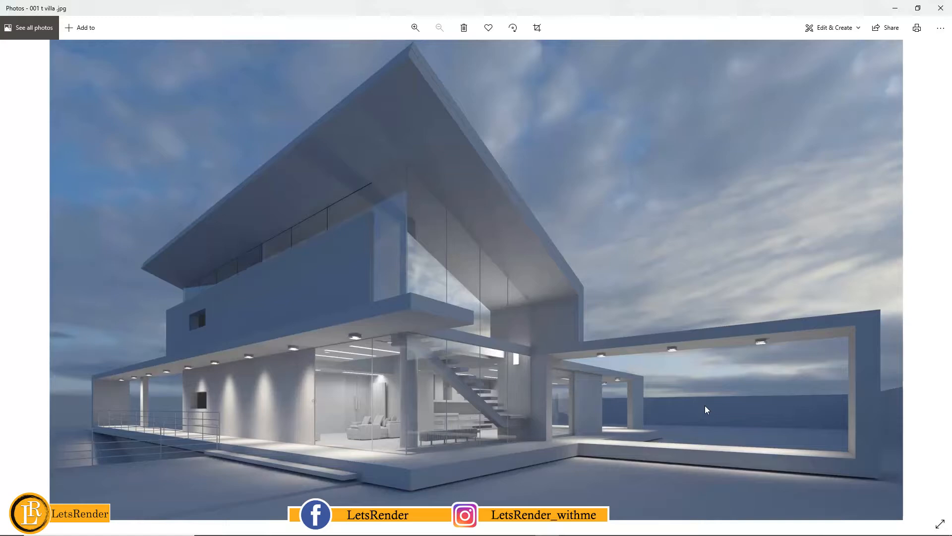
- Switch from the reference villa image to 3ds Max and examine the tree and the small flowering plant in the perspective view
{"action": "left_click", "coordinate": [895, 8]}
{"action": "middle_click_drag", "start_coordinate": [593, 223], "coordinate": [625, 219]}
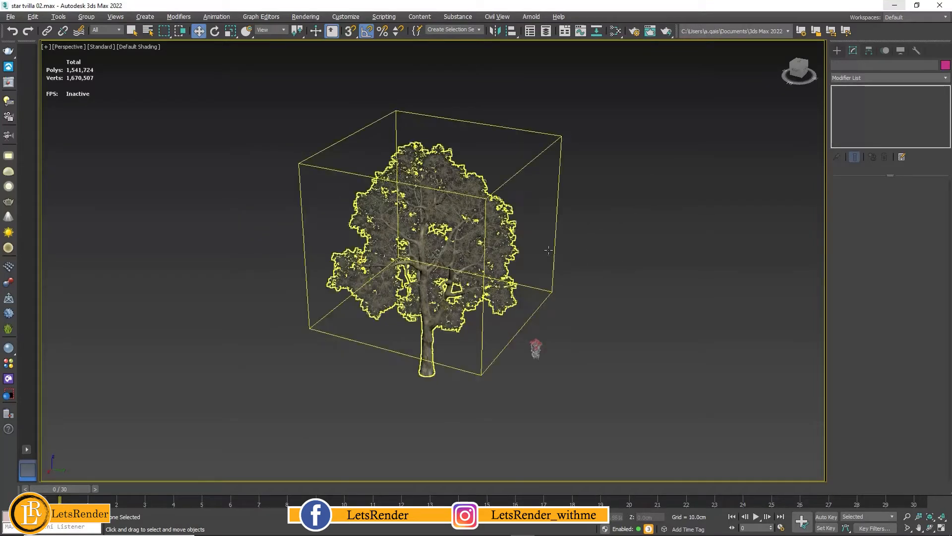
{"action": "middle_click_drag", "start_coordinate": [513, 262], "coordinate": [571, 262]}
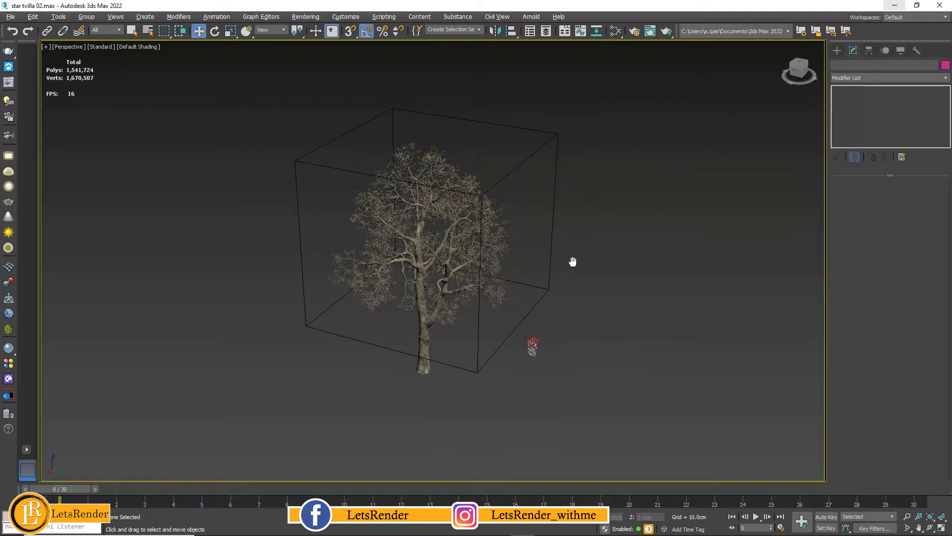
{"action": "middle_click_drag", "start_coordinate": [636, 256], "coordinate": [604, 251]}
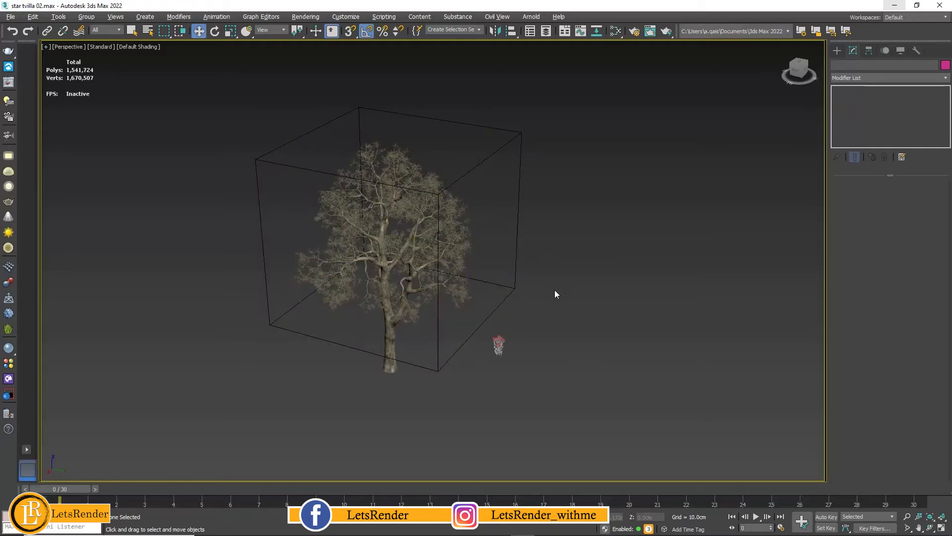
{"action": "mouse_move", "coordinate": [555, 290]}
{"action": "middle_mouse_down"}
{"action": "mouse_move", "coordinate": [586, 294]}
{"action": "mouse_move", "coordinate": [560, 296]}
{"action": "middle_mouse_up"}
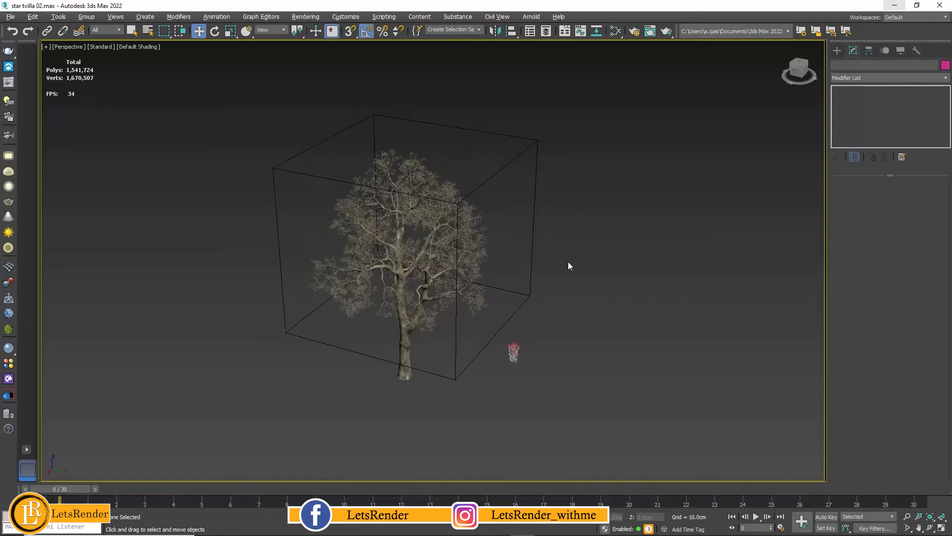
{"action": "middle_click_drag", "start_coordinate": [568, 263], "coordinate": [595, 265]}
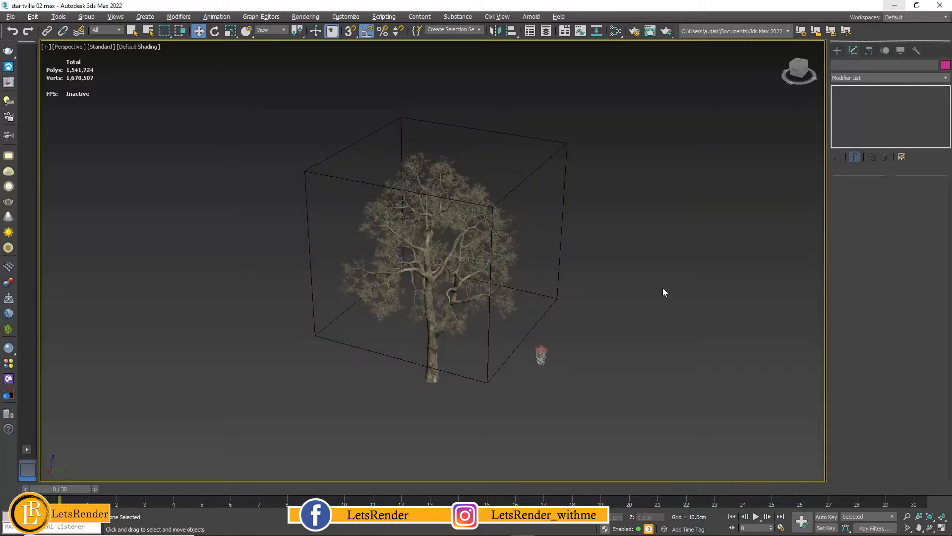
{"action": "middle_click_drag", "start_coordinate": [645, 286], "coordinate": [659, 265]}
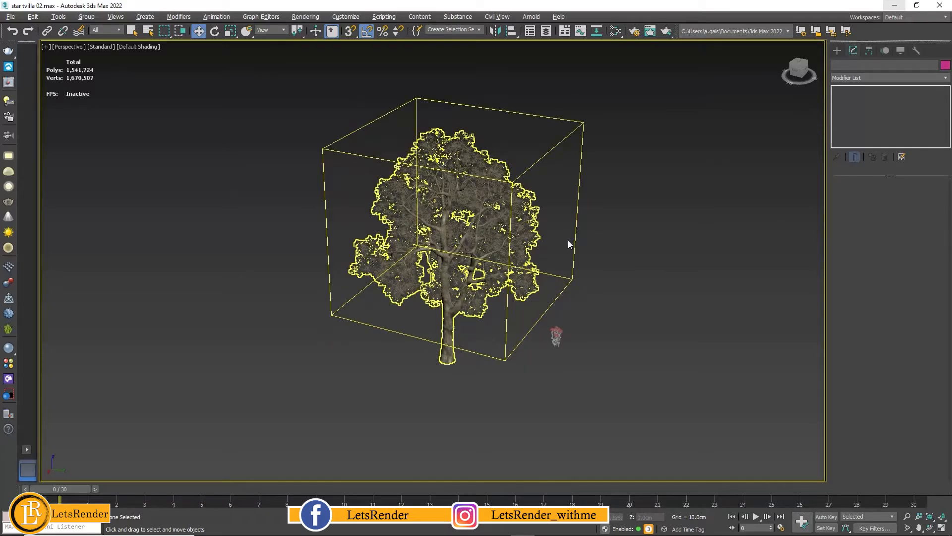
{"action": "middle_click_drag", "start_coordinate": [655, 308], "coordinate": [620, 262]}
- Select the small red-flowered plant standing beside the tree
{"action": "scroll", "coordinate": [540, 291], "scroll_direction": "up", "scroll_amount": 2}
{"action": "scroll", "coordinate": [567, 282], "scroll_direction": "up", "scroll_amount": 4}
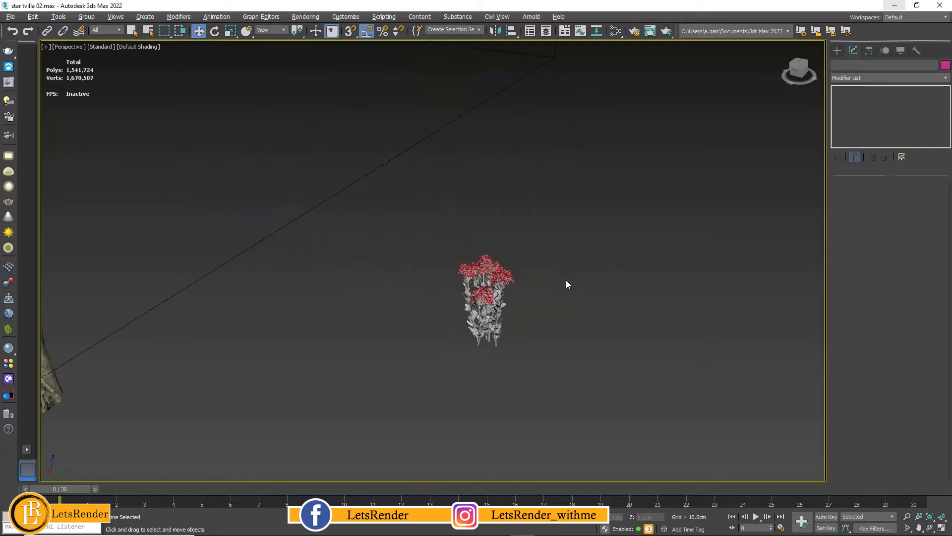
{"action": "scroll", "coordinate": [602, 280], "scroll_direction": "down", "scroll_amount": 5}
{"action": "scroll", "coordinate": [587, 275], "scroll_direction": "up", "scroll_amount": 3}
{"action": "left_click", "coordinate": [526, 321]}
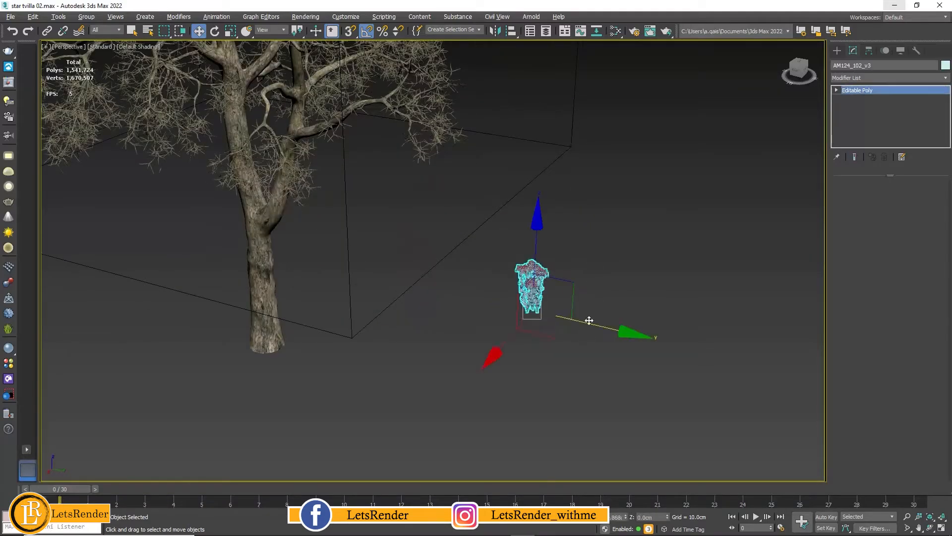
{"action": "scroll", "coordinate": [592, 288], "scroll_direction": "up", "scroll_amount": 3}
{"action": "middle_click_drag", "start_coordinate": [584, 297], "coordinate": [622, 290]}
{"action": "middle_click_drag", "start_coordinate": [575, 324], "coordinate": [540, 319]}
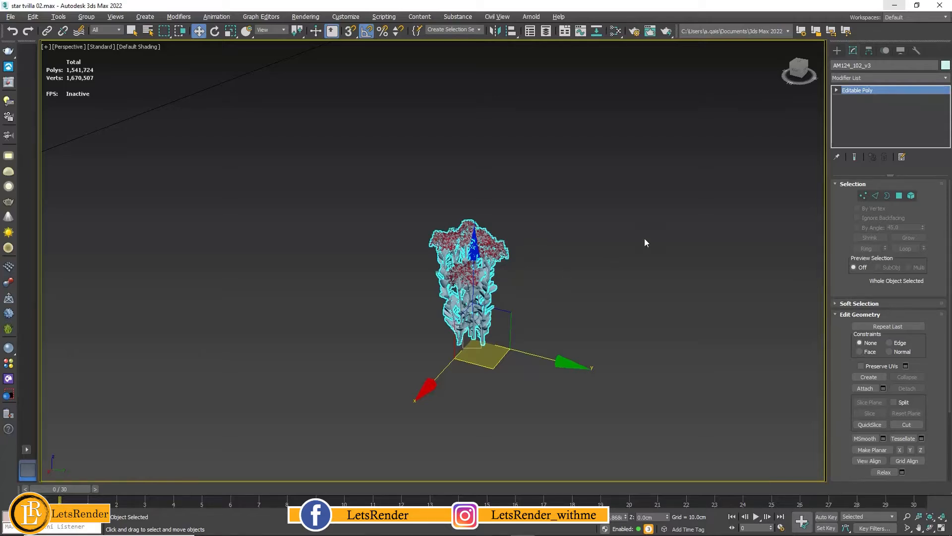
- Show Asset Tracking for the scene and select all the AM124_102 texture maps marked as missing
{"action": "left_click", "coordinate": [11, 16]}
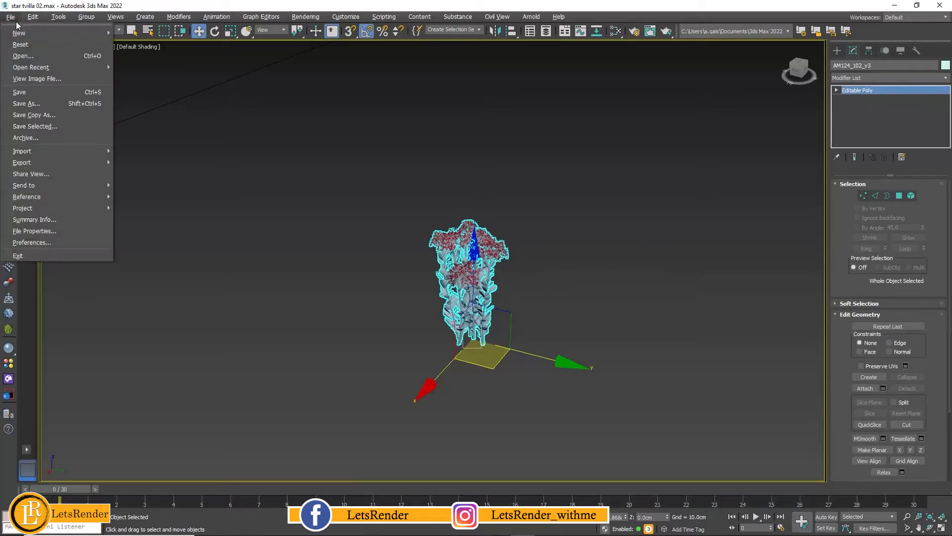
{"action": "mouse_move", "coordinate": [41, 197]}
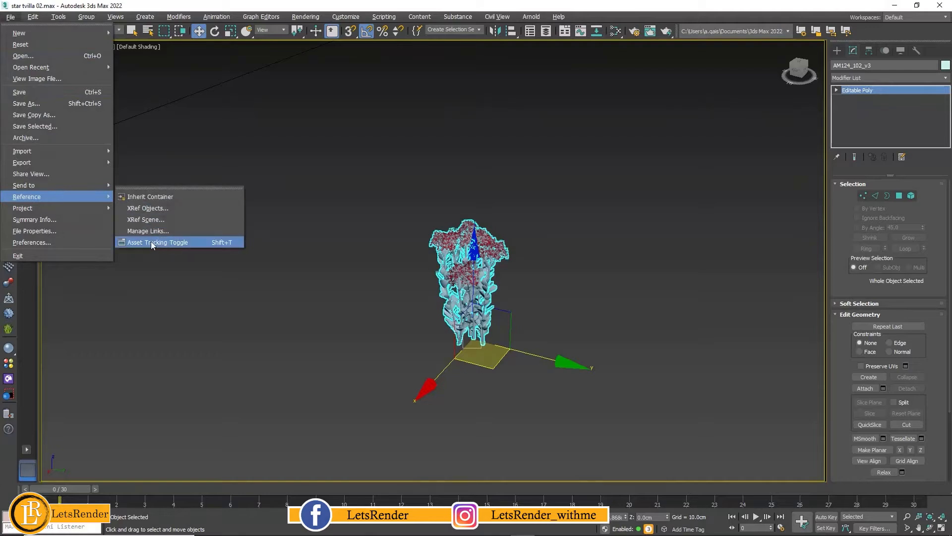
{"action": "left_click", "coordinate": [165, 241]}
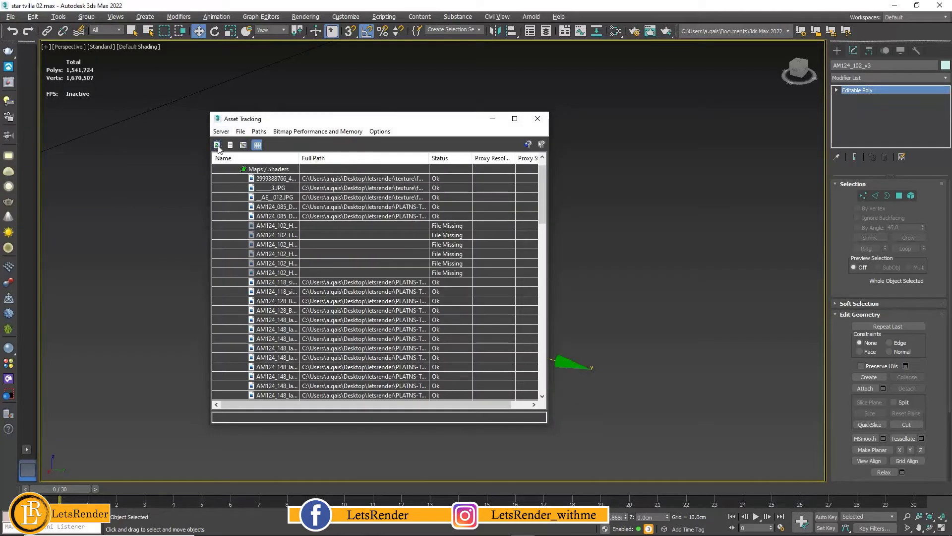
{"action": "left_click", "coordinate": [273, 227]}
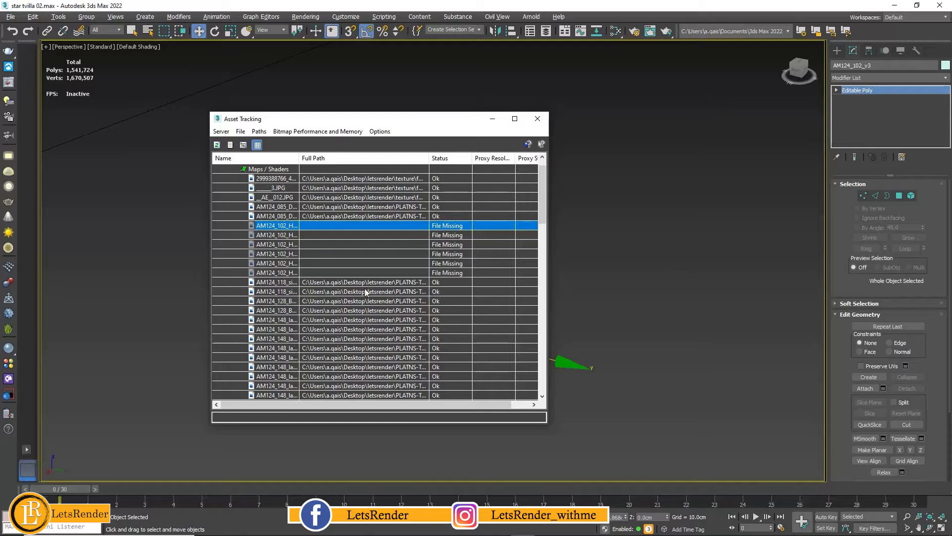
{"action": "left_click", "coordinate": [276, 274], "text": "shift"}
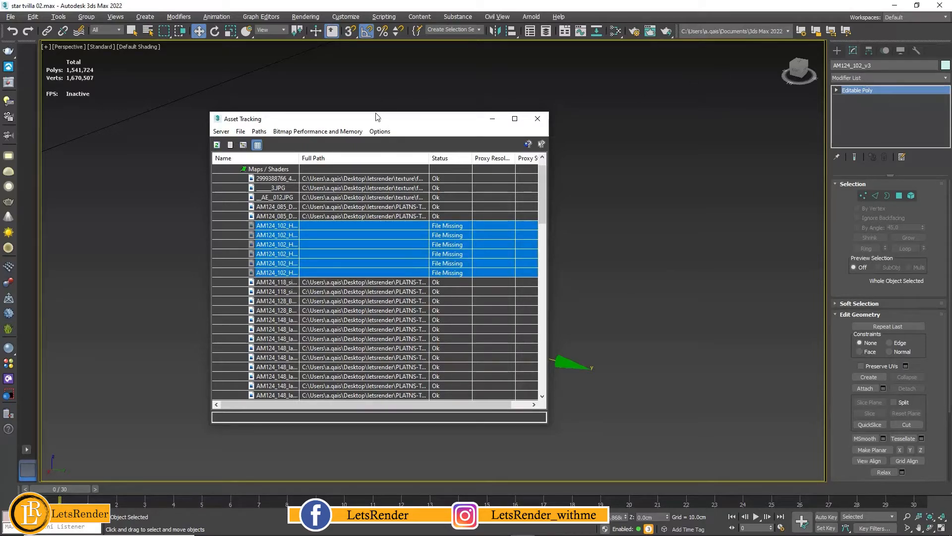
{"action": "left_click", "coordinate": [276, 226]}
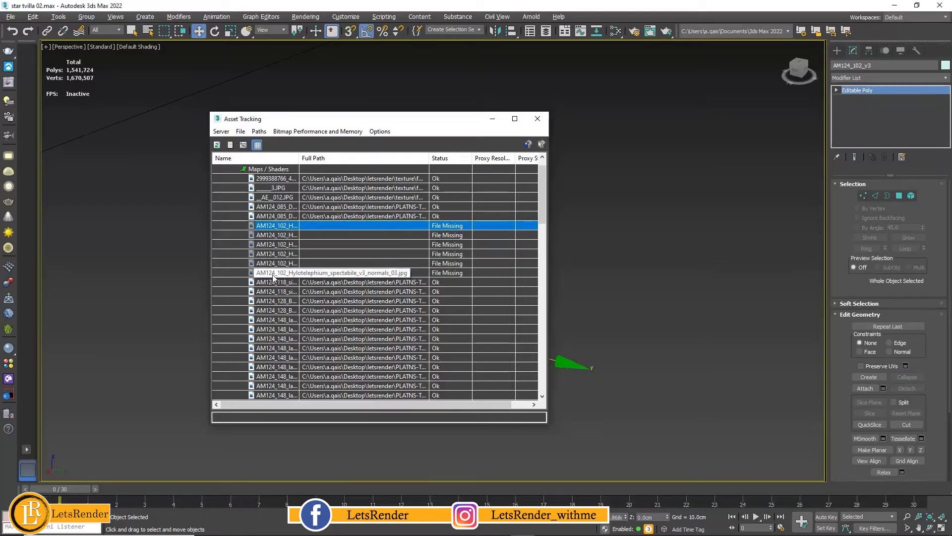
{"action": "left_click", "coordinate": [270, 273], "text": "shift"}
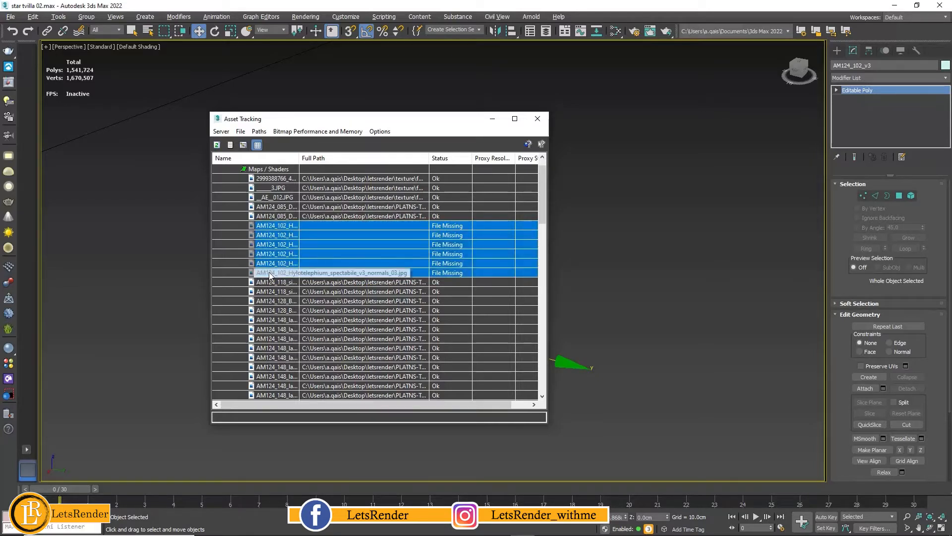
- Set the path of the selected missing maps to the letsrender\PLATNS-TREES\PLANTS 2\TEXTURES folder and close Asset Tracking
{"action": "left_click", "coordinate": [259, 132]}
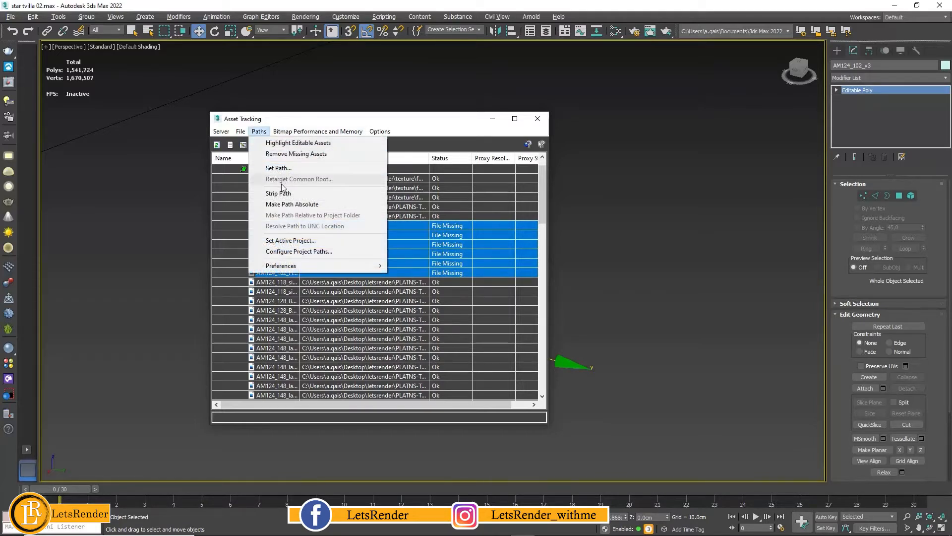
{"action": "left_click", "coordinate": [278, 169]}
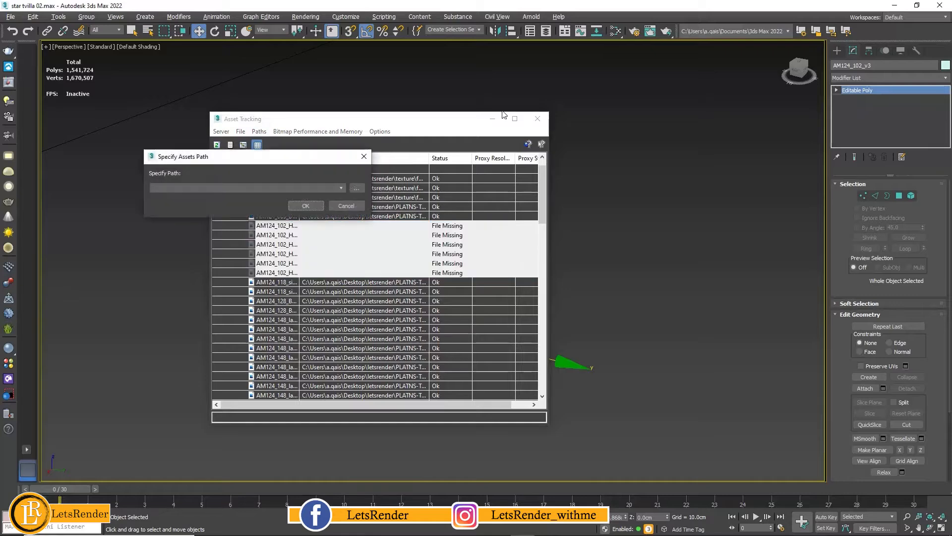
{"action": "left_click", "coordinate": [357, 189]}
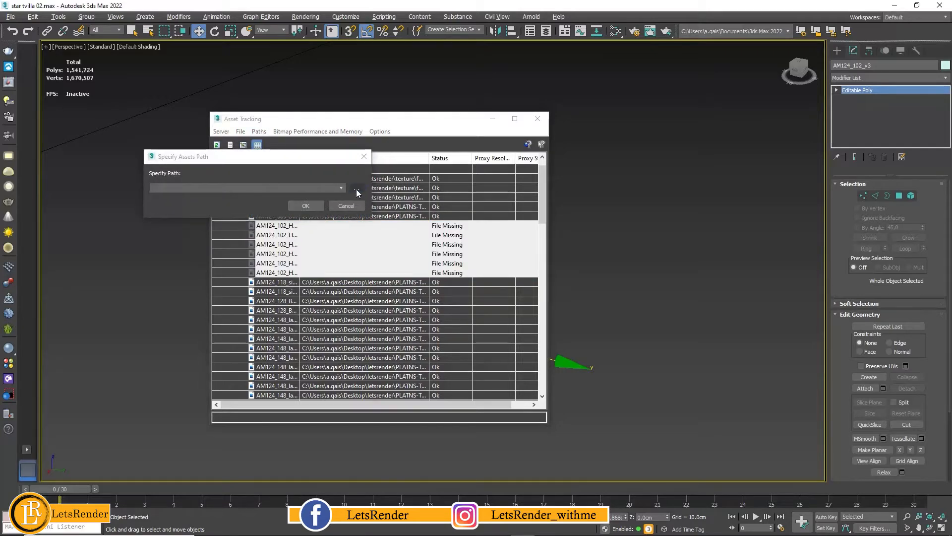
{"action": "left_click", "coordinate": [349, 135]}
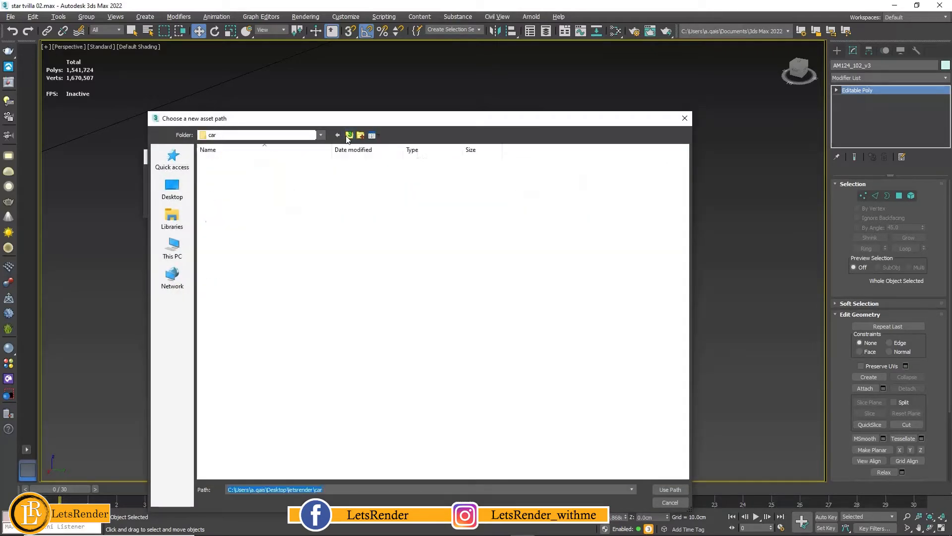
{"action": "left_click", "coordinate": [349, 136]}
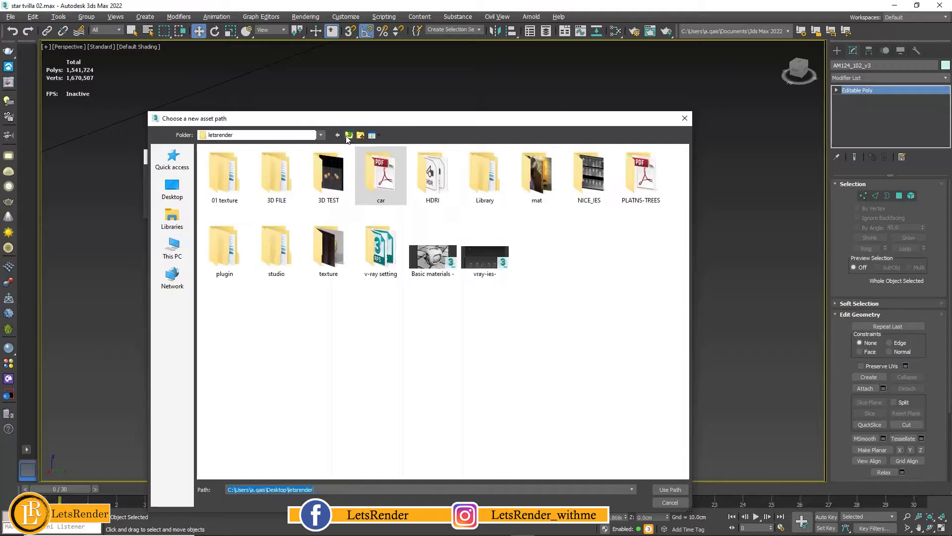
{"action": "double_click", "coordinate": [639, 203]}
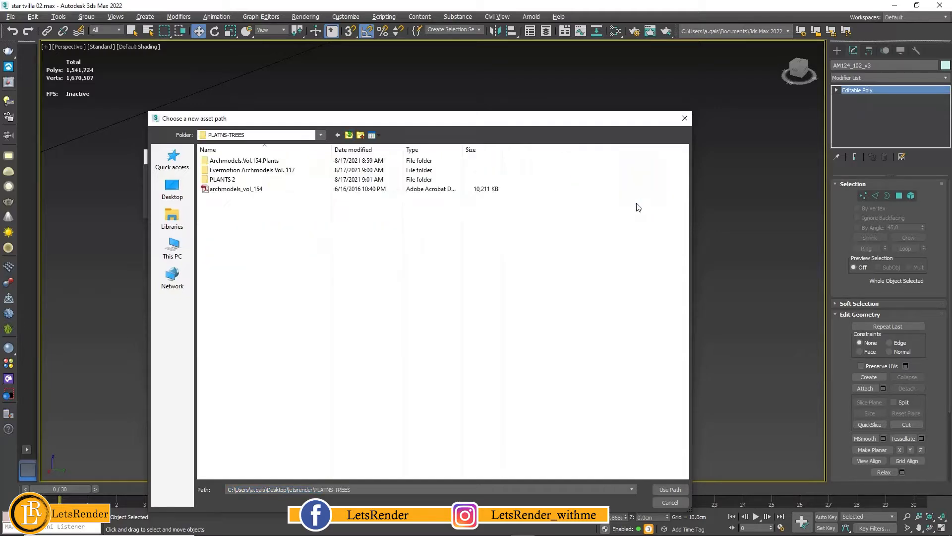
{"action": "double_click", "coordinate": [222, 180]}
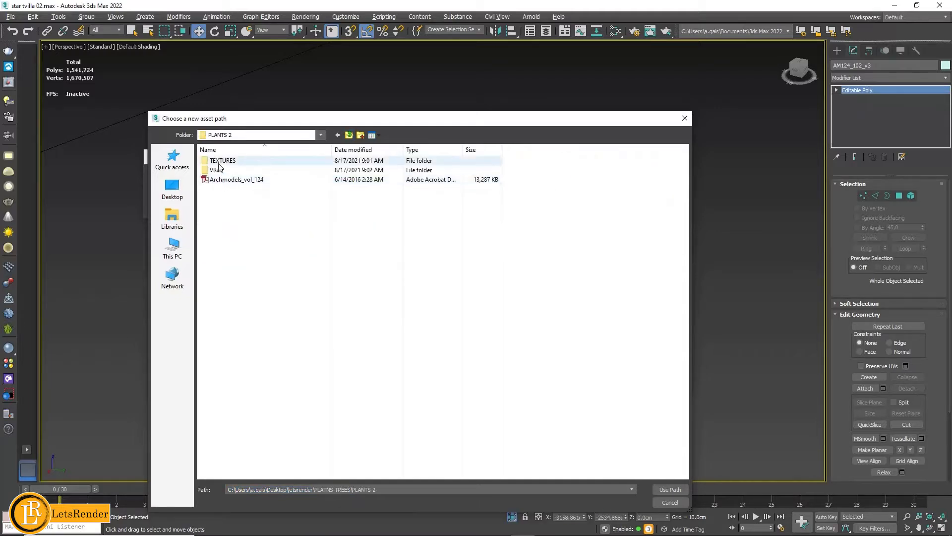
{"action": "double_click", "coordinate": [221, 164]}
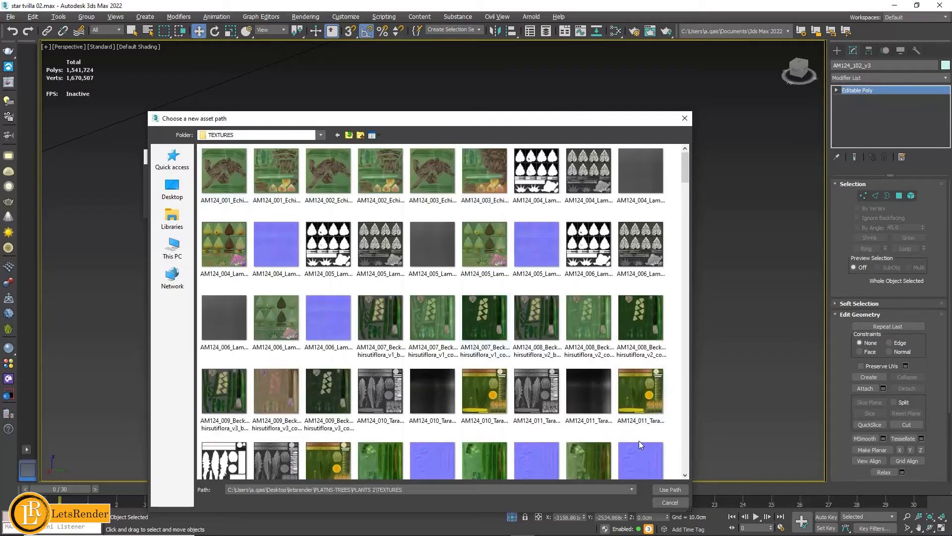
{"action": "left_click", "coordinate": [663, 489]}
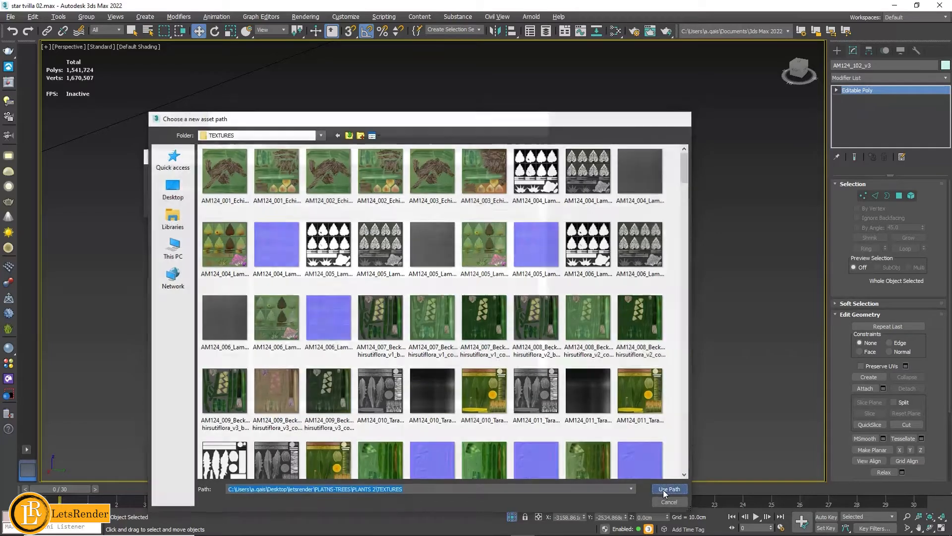
{"action": "left_click", "coordinate": [303, 205]}
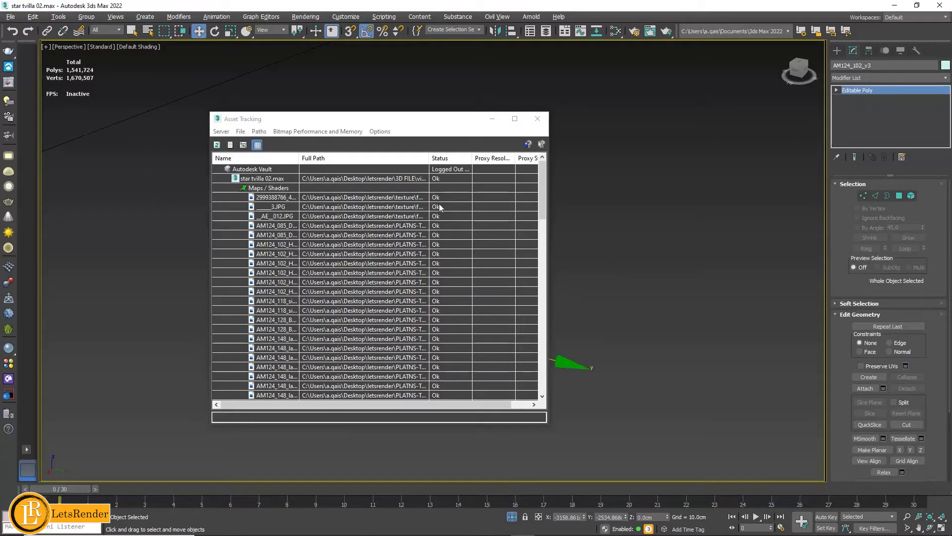
{"action": "left_click", "coordinate": [537, 119]}
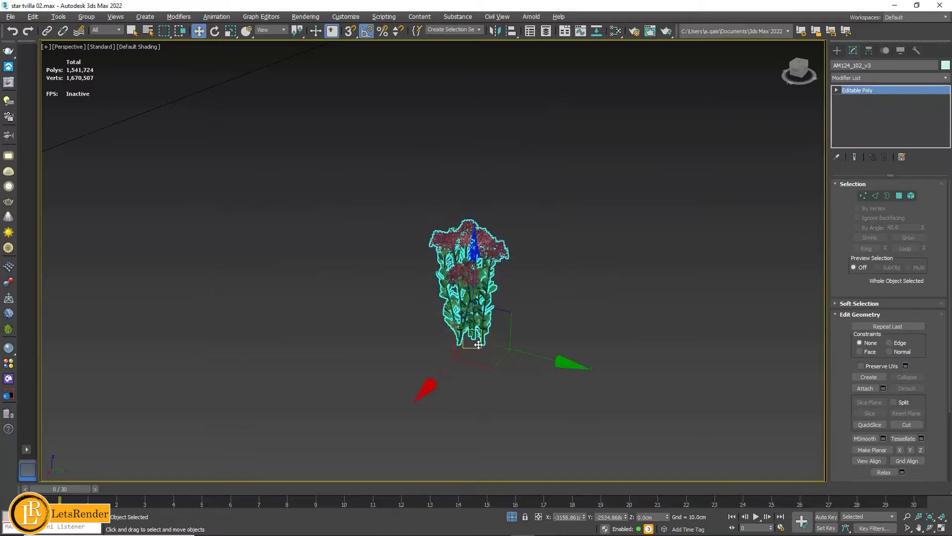
- Inspect the retextured flowering plant up close, then select all its parts and group them under the default group name
{"action": "scroll", "coordinate": [559, 281], "scroll_direction": "up", "scroll_amount": 3}
{"action": "middle_click_drag", "start_coordinate": [558, 281], "coordinate": [522, 252]}
{"action": "scroll", "coordinate": [526, 263], "scroll_direction": "up", "scroll_amount": 4}
{"action": "left_click", "coordinate": [534, 275]}
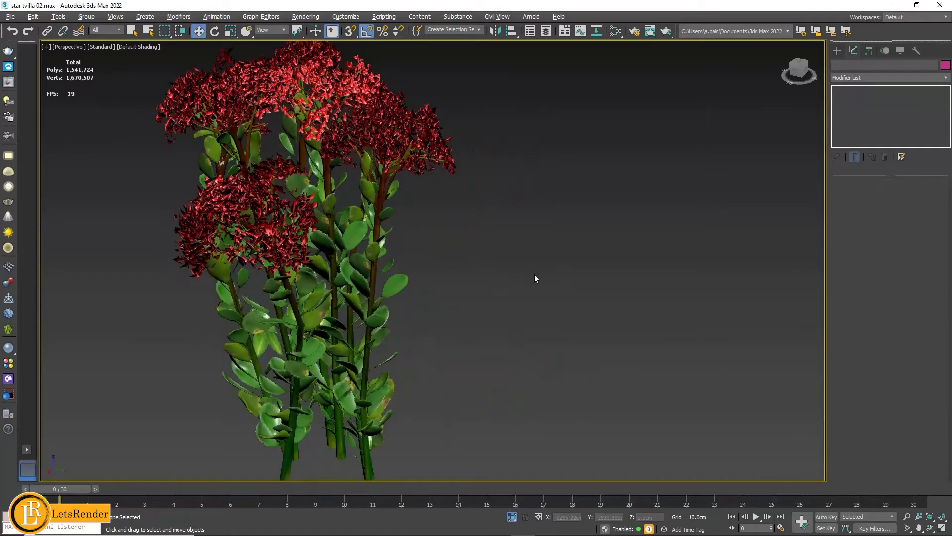
{"action": "scroll", "coordinate": [549, 282], "scroll_direction": "down", "scroll_amount": 8}
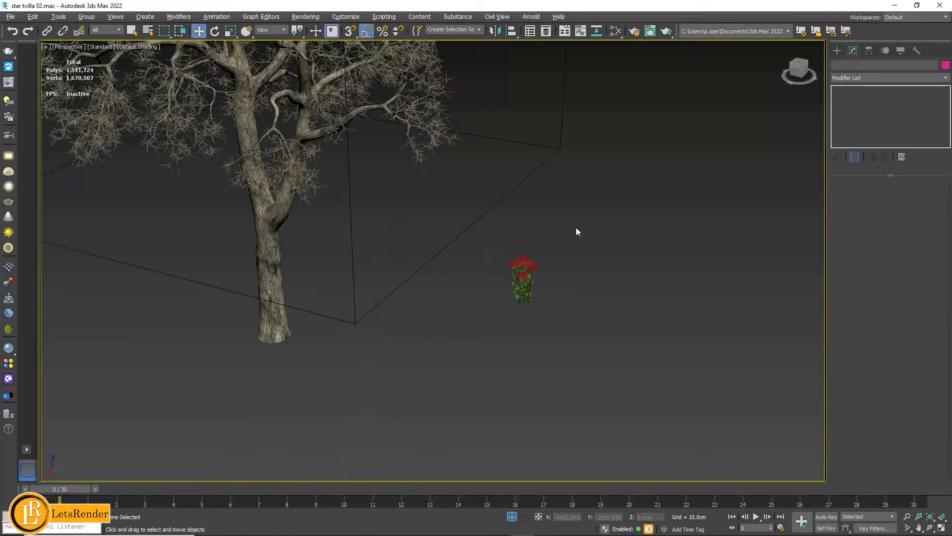
{"action": "left_click_drag", "start_coordinate": [575, 227], "coordinate": [505, 341]}
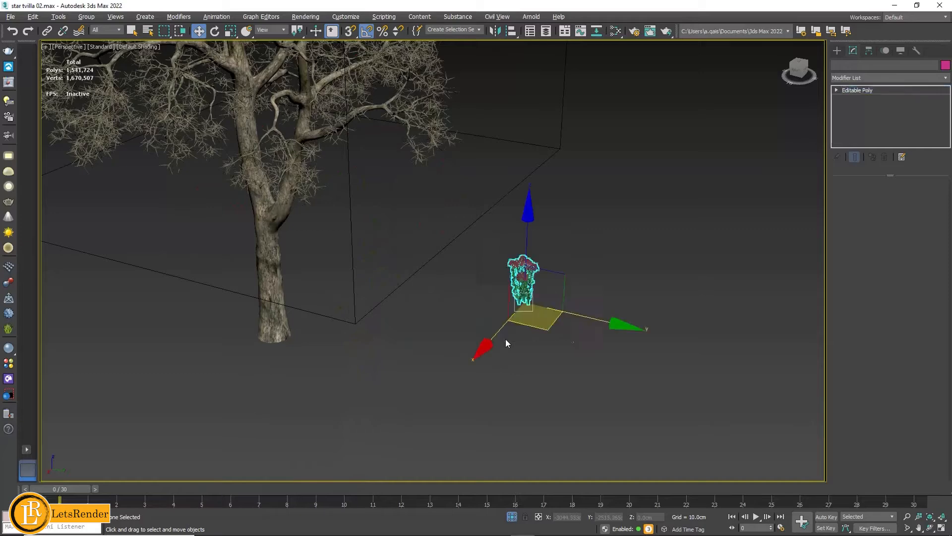
{"action": "left_click", "coordinate": [86, 18]}
{"action": "left_click", "coordinate": [97, 33]}
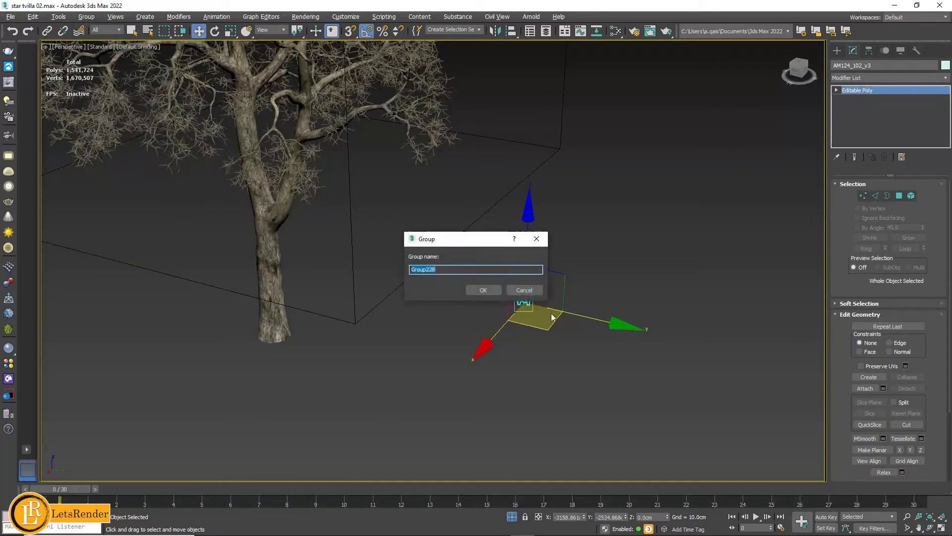
{"action": "left_click", "coordinate": [483, 290]}
{"action": "middle_click_drag", "start_coordinate": [466, 317], "coordinate": [610, 398]}
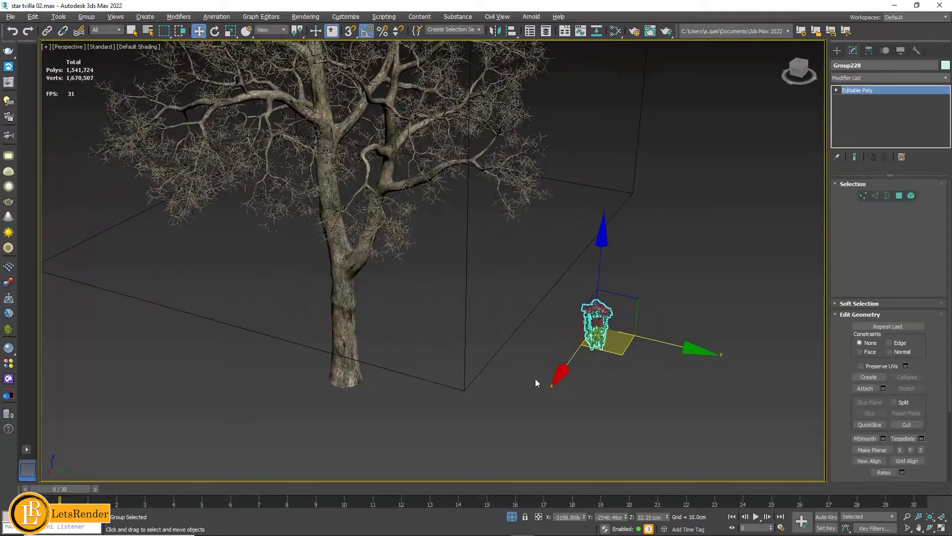
{"action": "left_click", "coordinate": [520, 386]}
- Select the whole tree group and open the V-Ray mesh export settings for it
{"action": "scroll", "coordinate": [473, 312], "scroll_direction": "down", "scroll_amount": 3}
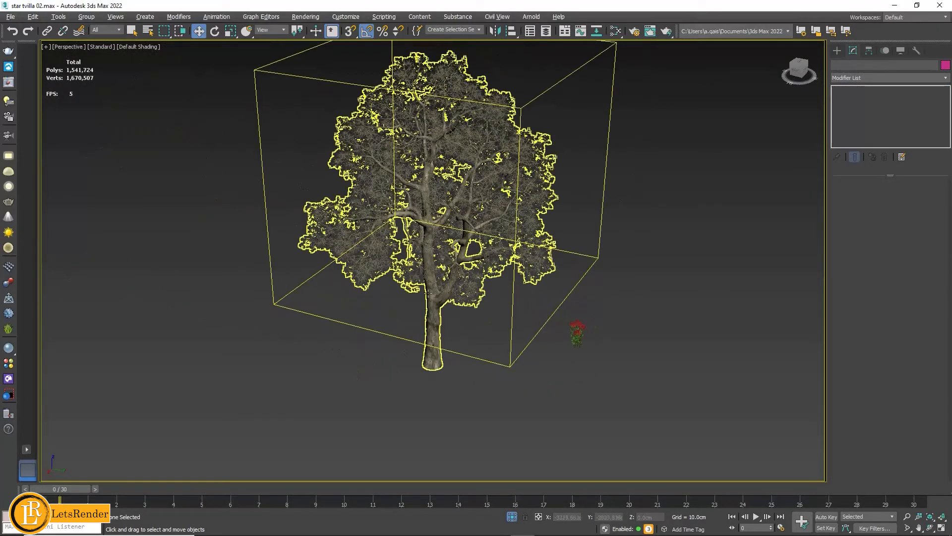
{"action": "left_click", "coordinate": [441, 295]}
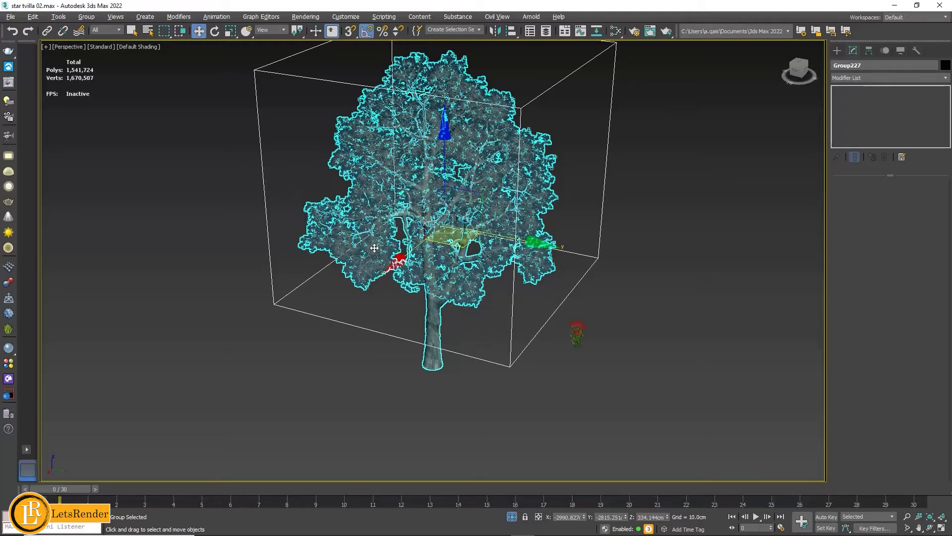
{"action": "right_click", "coordinate": [432, 241]}
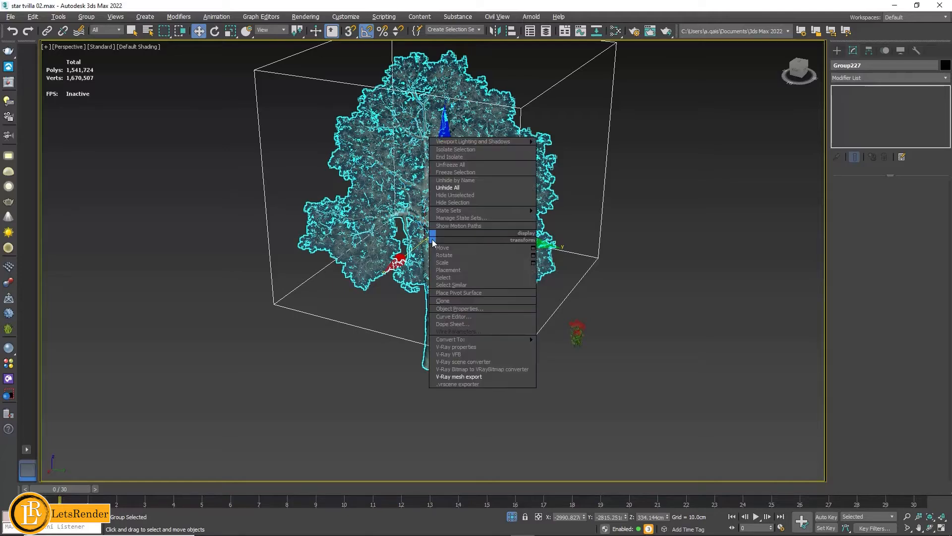
{"action": "left_click", "coordinate": [471, 378]}
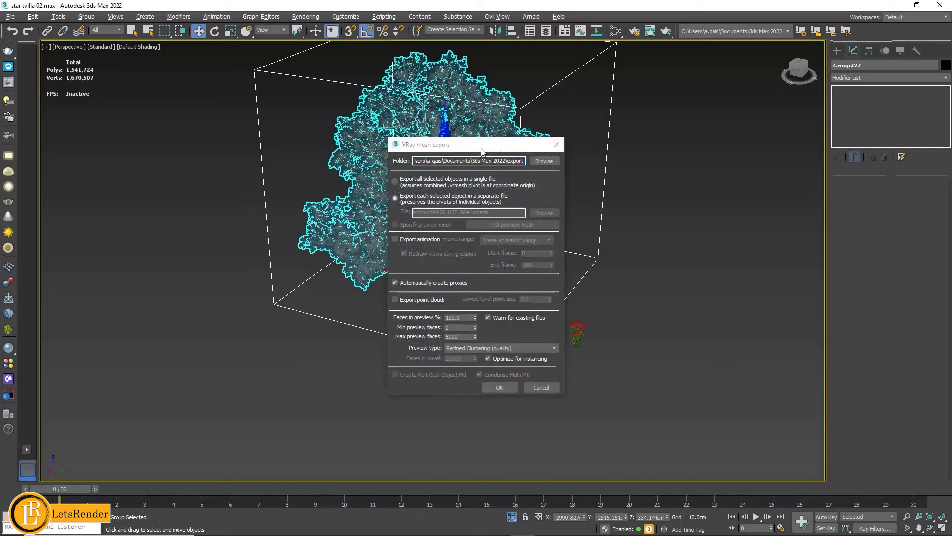
{"action": "left_click_drag", "start_coordinate": [483, 148], "coordinate": [599, 158]}
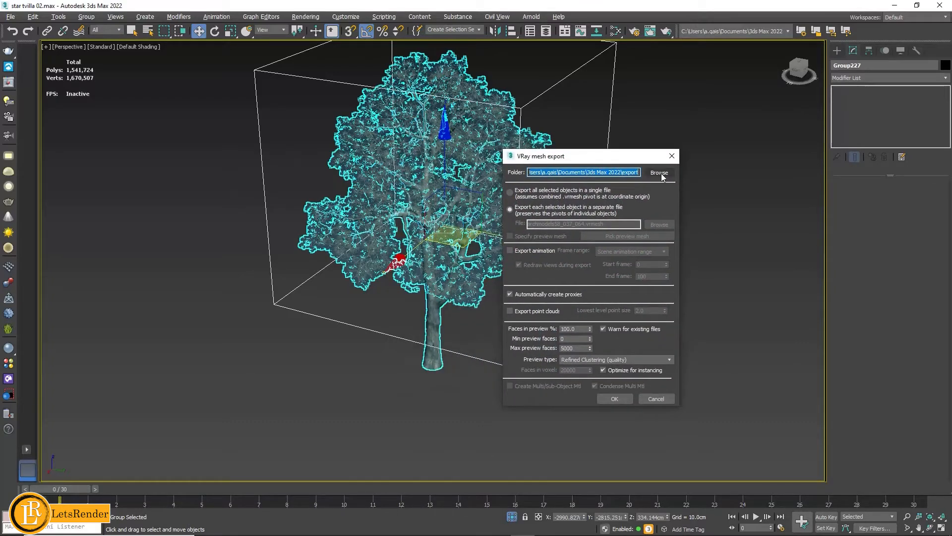
- Export the tree with each selected object in a separate file and proxies created automatically
{"action": "left_click", "coordinate": [511, 192]}
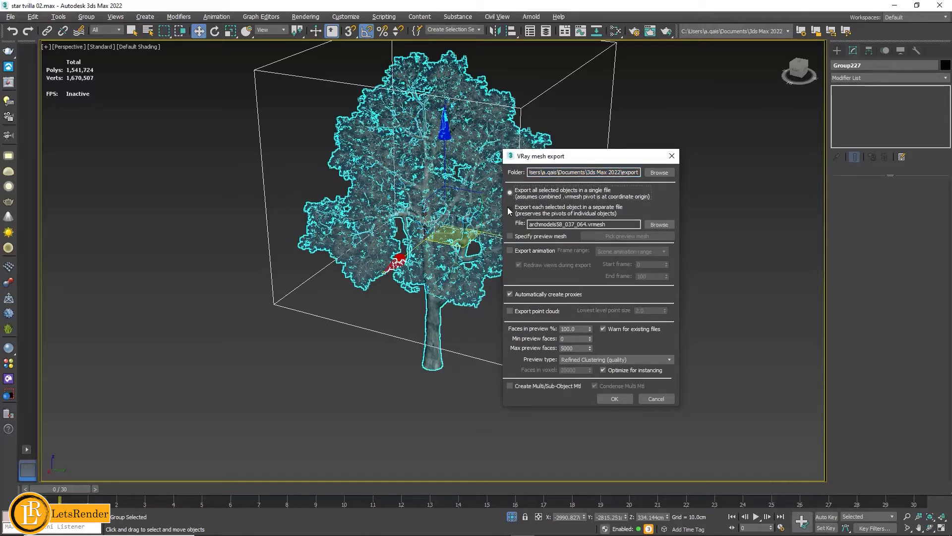
{"action": "left_click", "coordinate": [511, 209]}
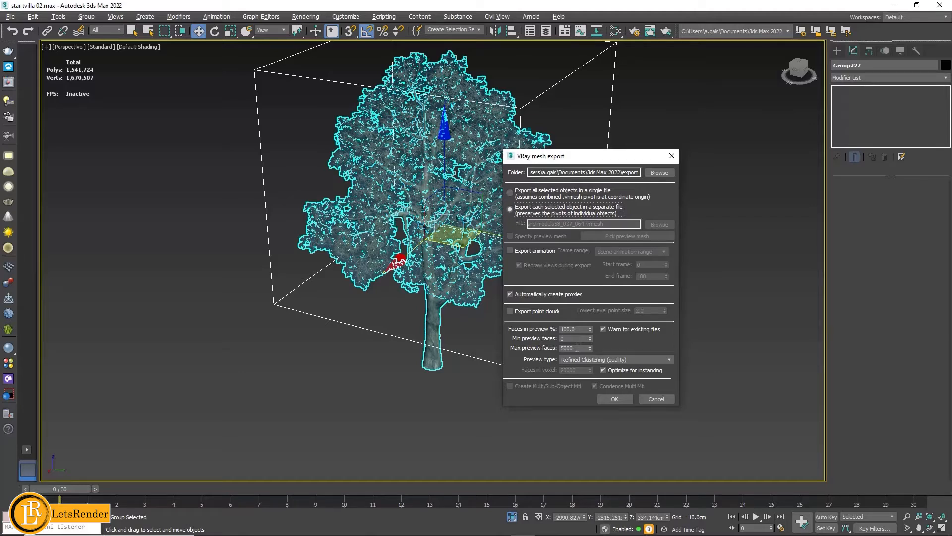
{"action": "left_click_drag", "start_coordinate": [577, 348], "coordinate": [544, 352]}
{"action": "left_click", "coordinate": [627, 399]}
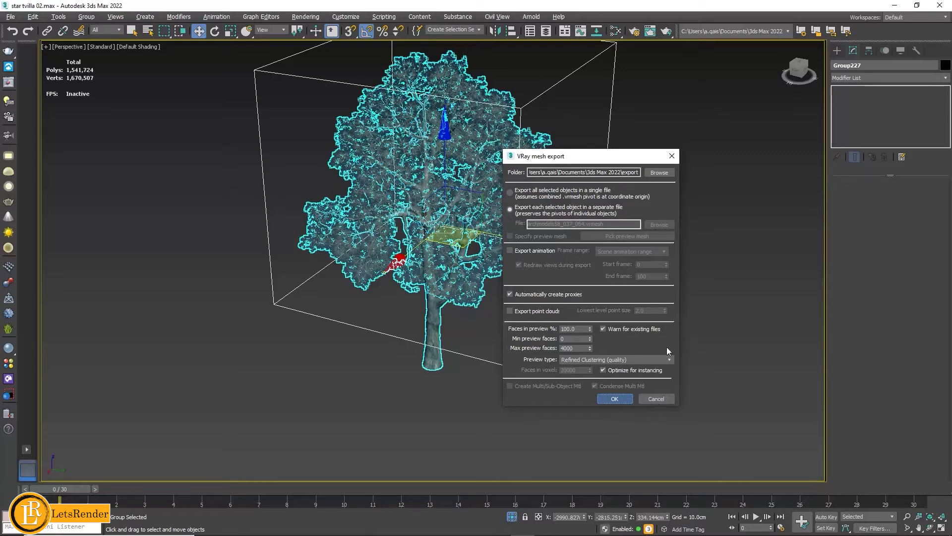
{"action": "middle_click_drag", "start_coordinate": [626, 198], "coordinate": [601, 190]}
{"action": "left_click", "coordinate": [602, 190]}
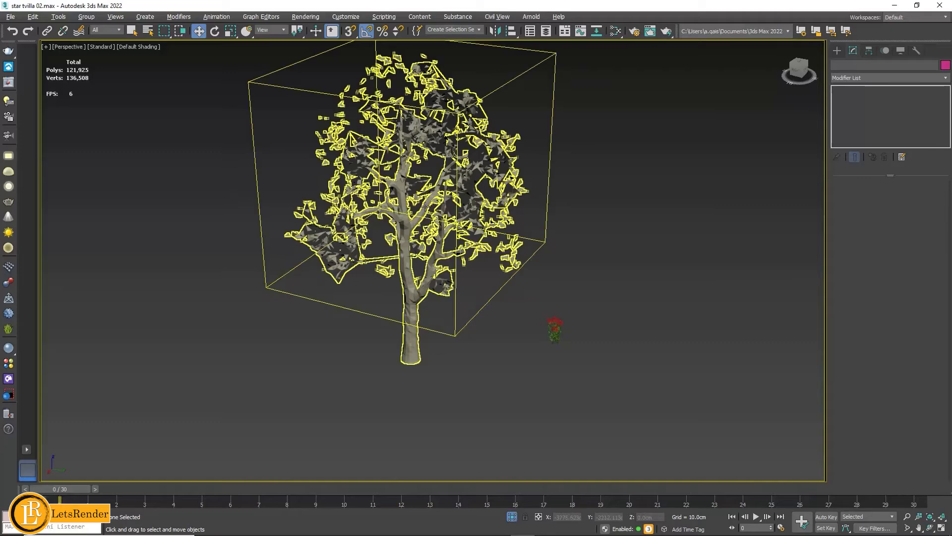
- Check the proxy version of the tree, then select only the tree group and delete it from the scene
{"action": "left_click", "coordinate": [451, 217]}
{"action": "middle_click_drag", "start_coordinate": [608, 193], "coordinate": [648, 227]}
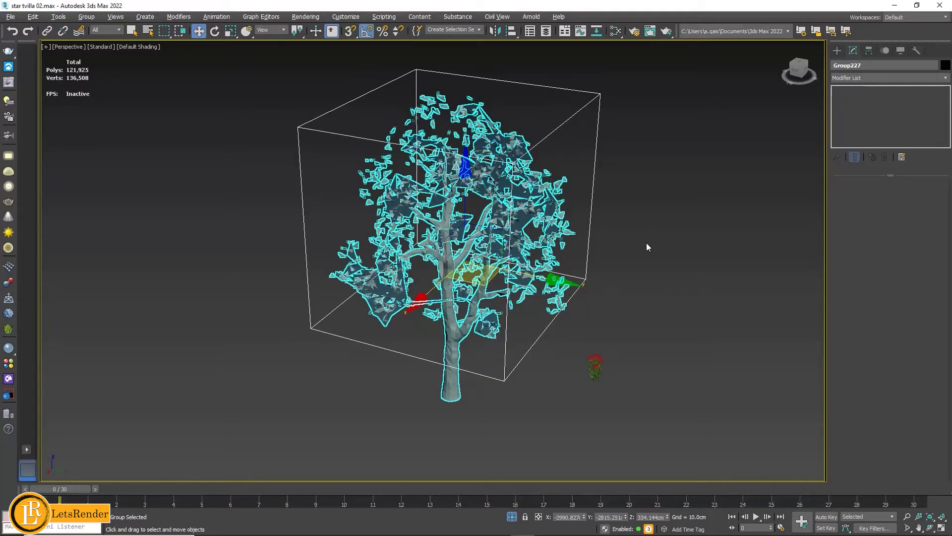
{"action": "scroll", "coordinate": [647, 242], "scroll_direction": "up", "scroll_amount": 5}
{"action": "scroll", "coordinate": [656, 206], "scroll_direction": "down", "scroll_amount": 5}
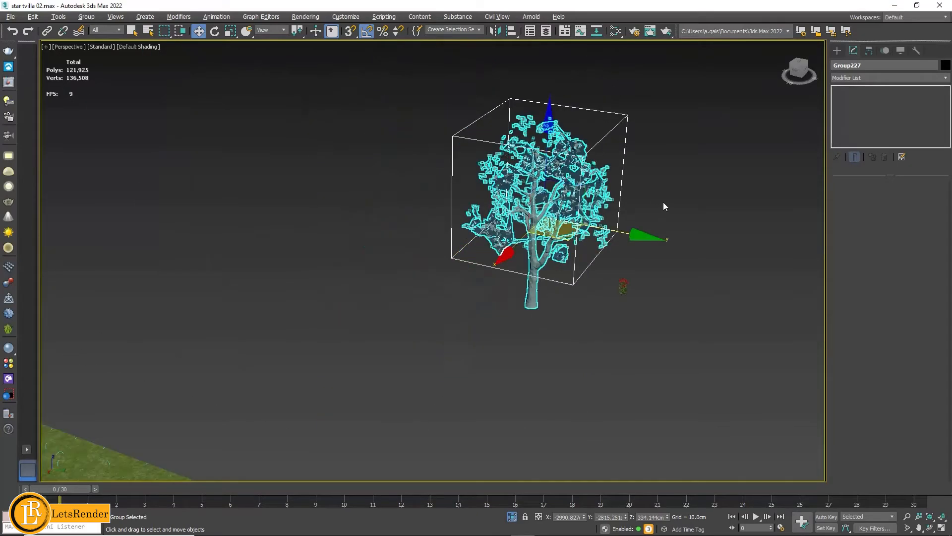
{"action": "left_click", "coordinate": [685, 180]}
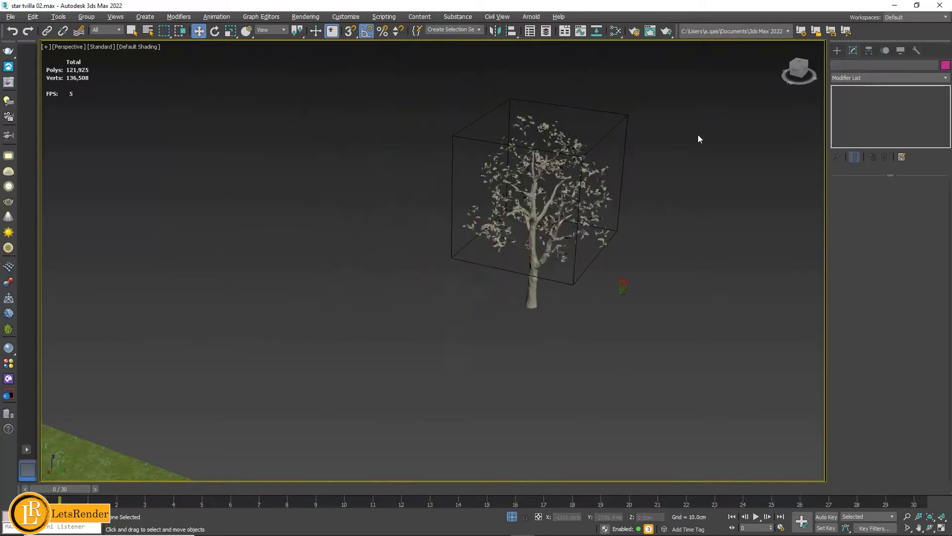
{"action": "left_click_drag", "start_coordinate": [698, 139], "coordinate": [523, 311]}
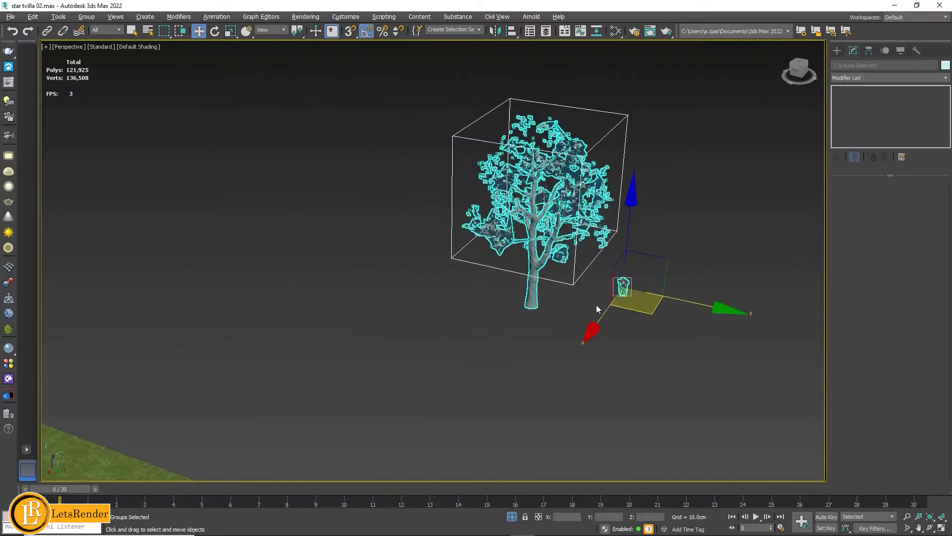
{"action": "left_click", "coordinate": [668, 332]}
{"action": "left_click", "coordinate": [461, 183]}
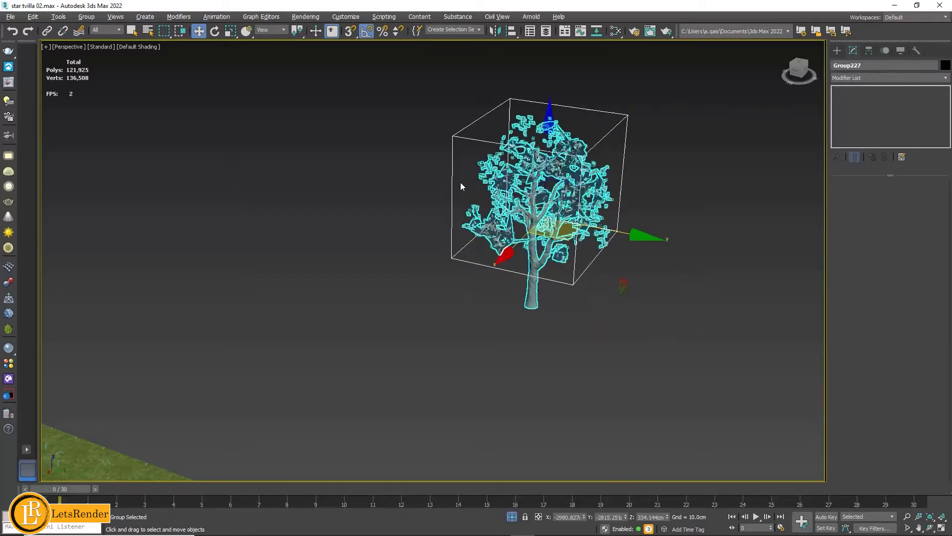
{"action": "key", "text": "Delete"}
- Go to the villa's lawn, select the grass surface and then the VRayFur object on it
{"action": "middle_click_drag", "start_coordinate": [529, 245], "coordinate": [404, 200]}
{"action": "scroll", "coordinate": [347, 205], "scroll_direction": "up", "scroll_amount": 2}
{"action": "middle_click_drag", "start_coordinate": [346, 205], "coordinate": [629, 162]}
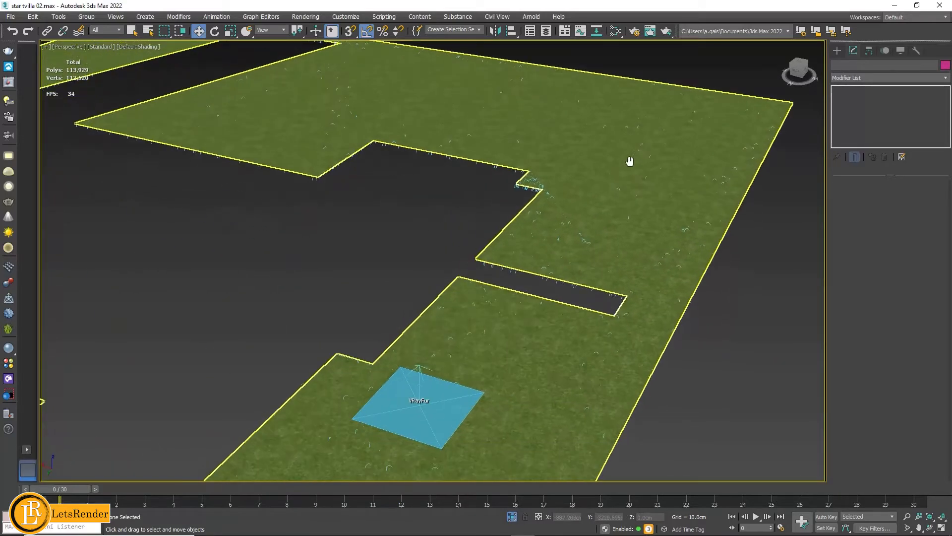
{"action": "scroll", "coordinate": [561, 198], "scroll_direction": "down", "scroll_amount": 2}
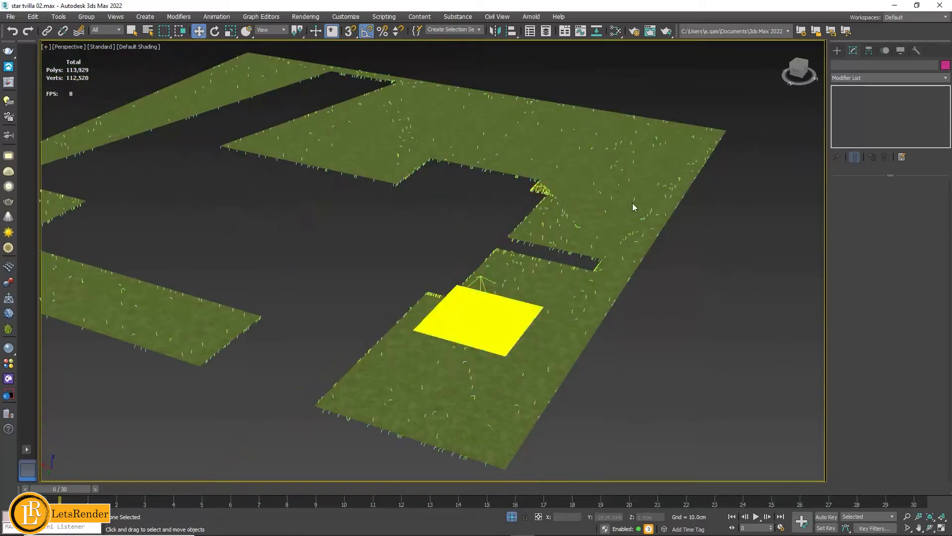
{"action": "left_click", "coordinate": [643, 205]}
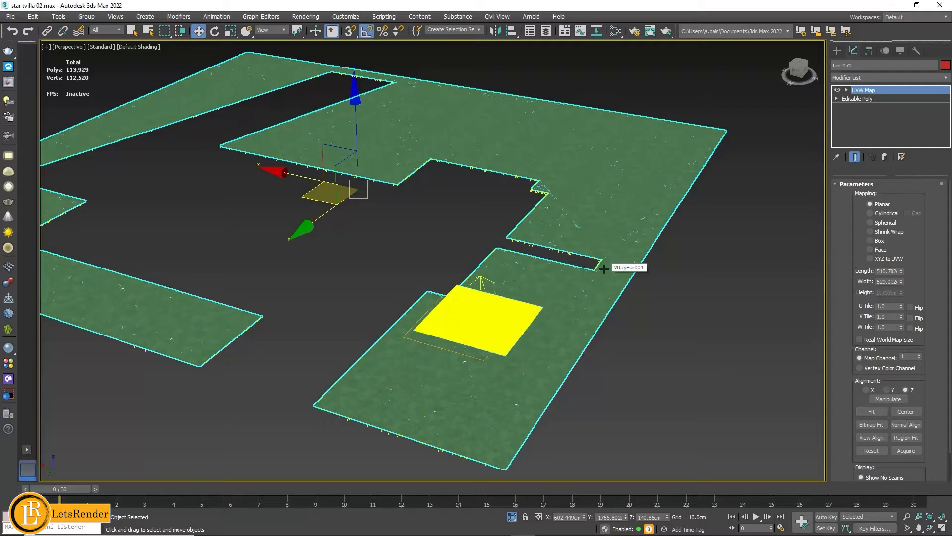
{"action": "scroll", "coordinate": [546, 343], "scroll_direction": "up", "scroll_amount": 2}
{"action": "scroll", "coordinate": [555, 325], "scroll_direction": "up", "scroll_amount": 2}
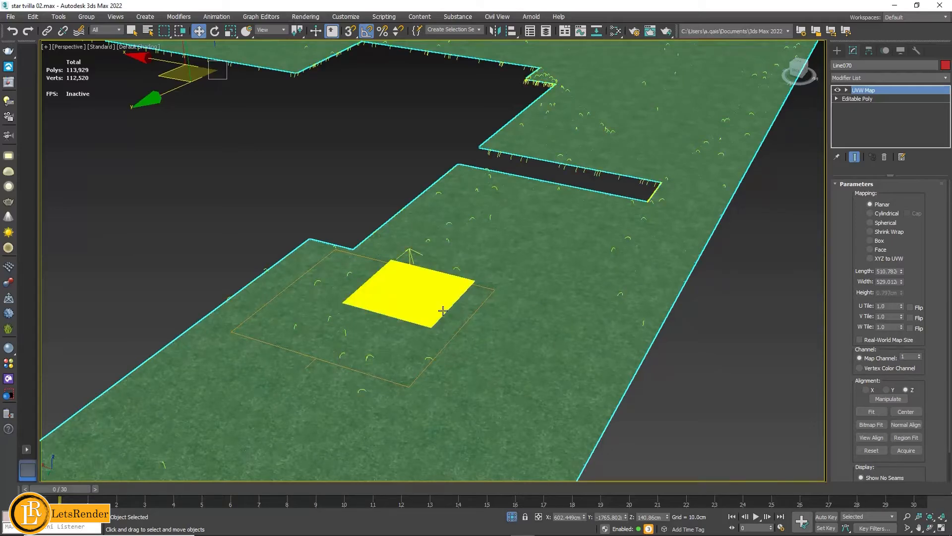
{"action": "left_click", "coordinate": [417, 308]}
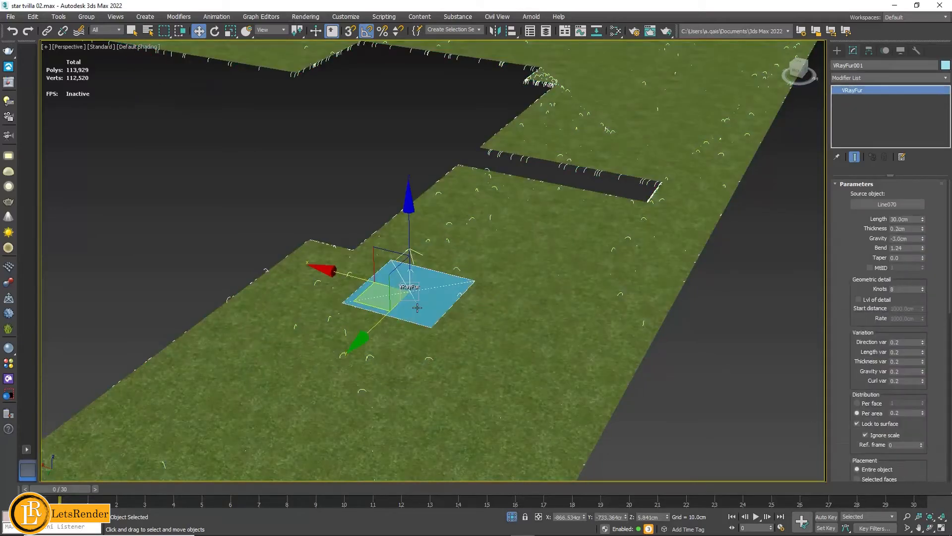
- Look up the V-Ray geometry types available for creation, then review the fur object's parameters and the fur strands on the lawn
{"action": "left_click", "coordinate": [838, 50]}
{"action": "left_click", "coordinate": [848, 81]}
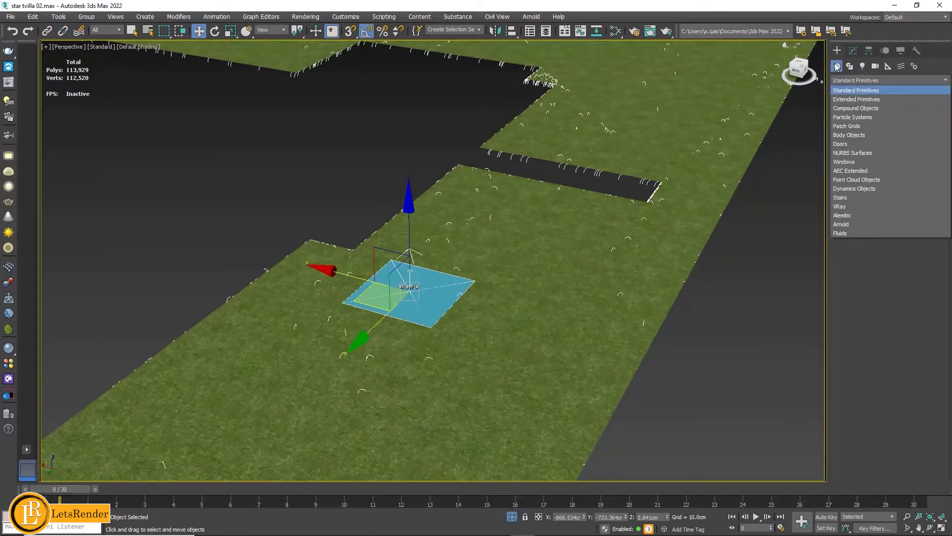
{"action": "left_click", "coordinate": [852, 206]}
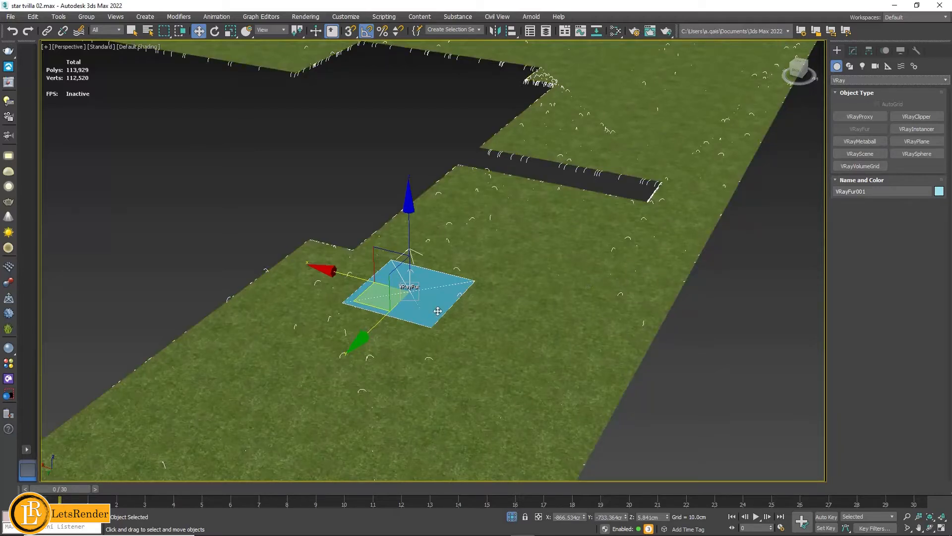
{"action": "left_click", "coordinate": [854, 51]}
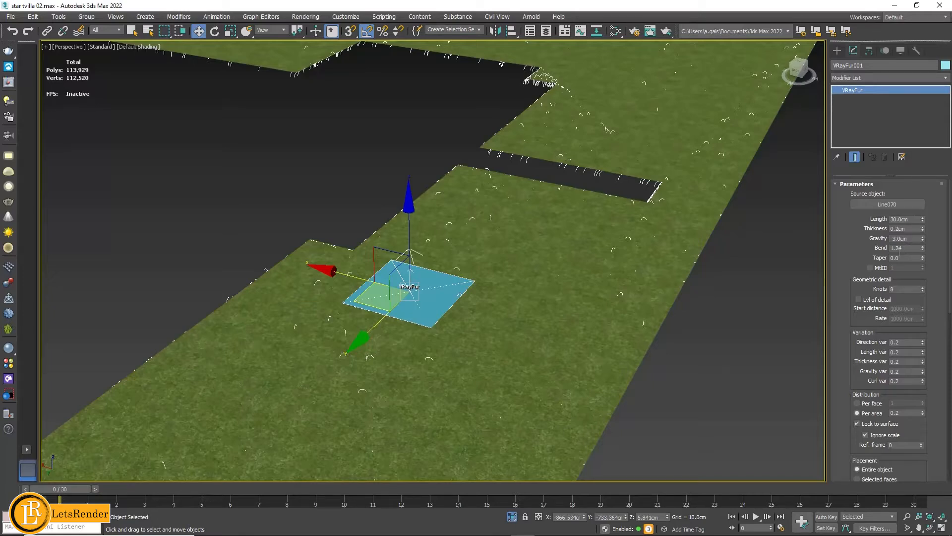
{"action": "middle_click_drag", "start_coordinate": [676, 268], "coordinate": [696, 188]}
{"action": "middle_click_drag", "start_coordinate": [575, 228], "coordinate": [585, 218]}
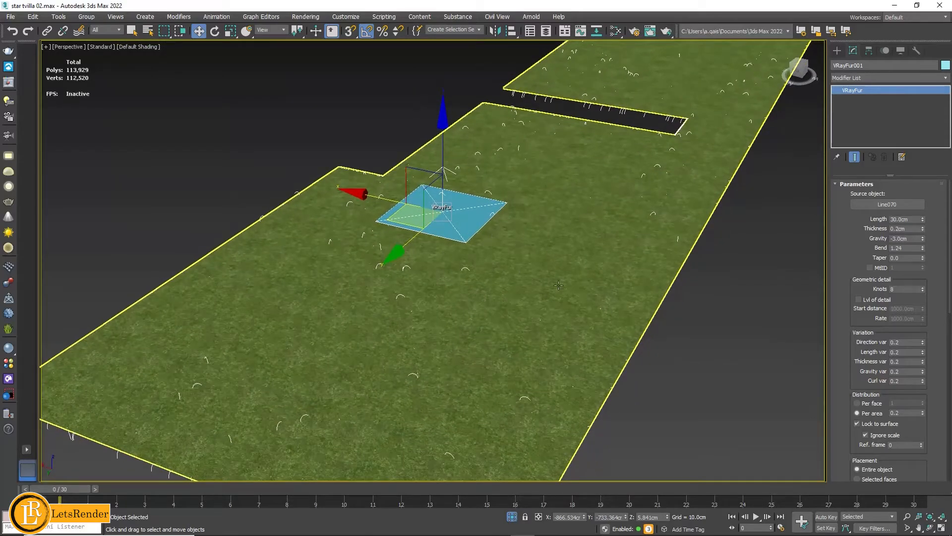
{"action": "middle_click_drag", "start_coordinate": [569, 195], "coordinate": [598, 235]}
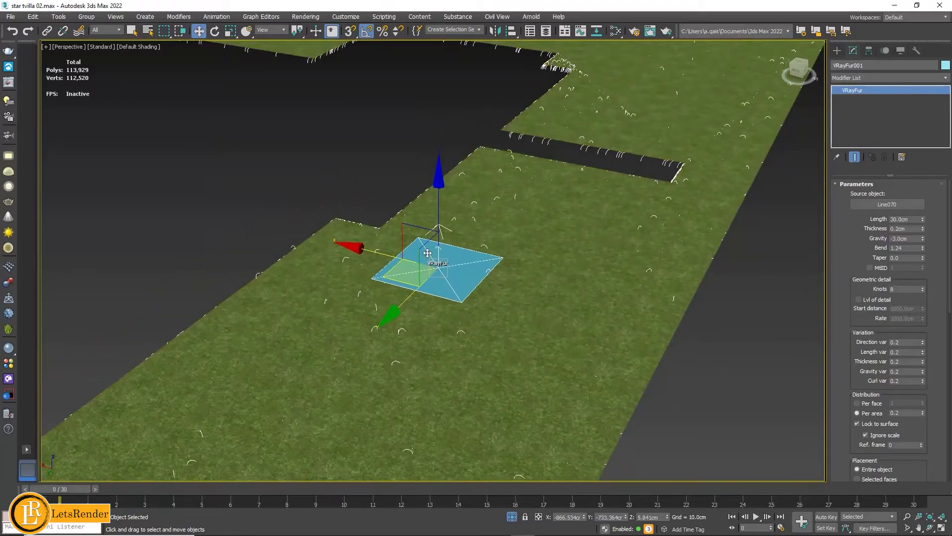
{"action": "scroll", "coordinate": [436, 255], "scroll_direction": "up", "scroll_amount": 2}
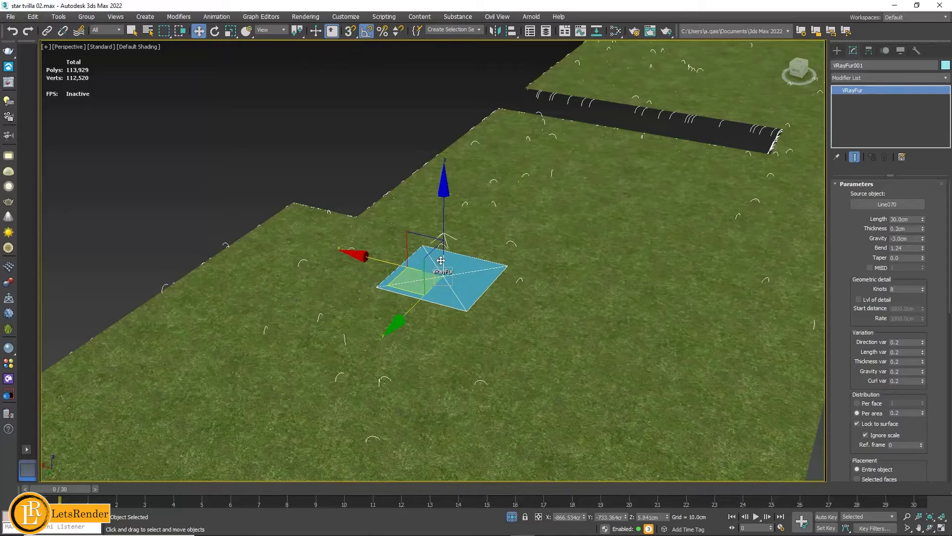
- Switch the Material Editor to compact mode, check the vray fur material and close the editor
{"action": "left_click", "coordinate": [9, 346]}
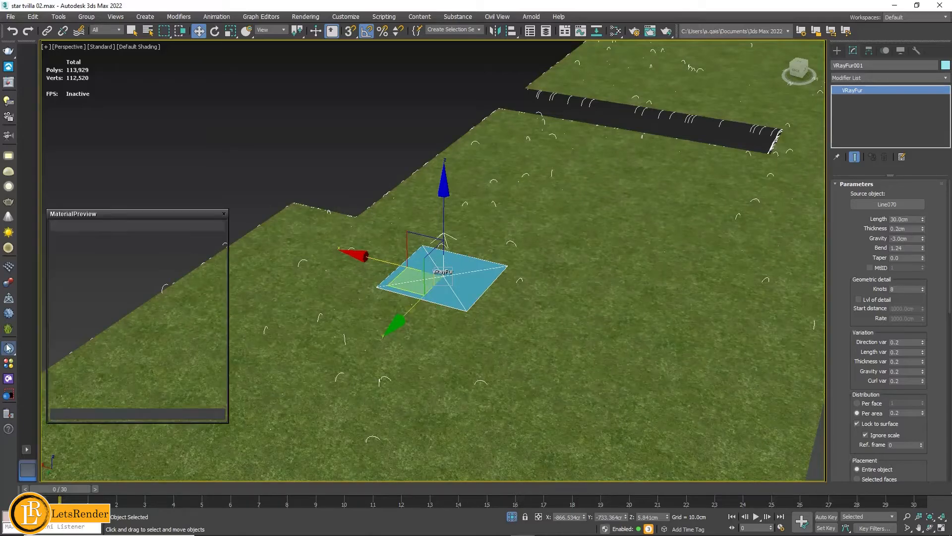
{"action": "left_click", "coordinate": [222, 215]}
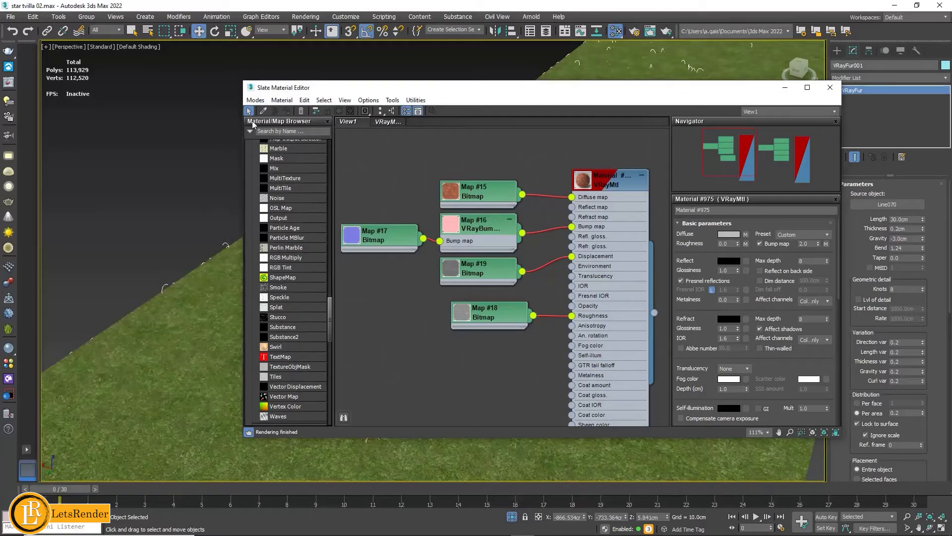
{"action": "left_click", "coordinate": [254, 100]}
{"action": "left_click", "coordinate": [267, 111]}
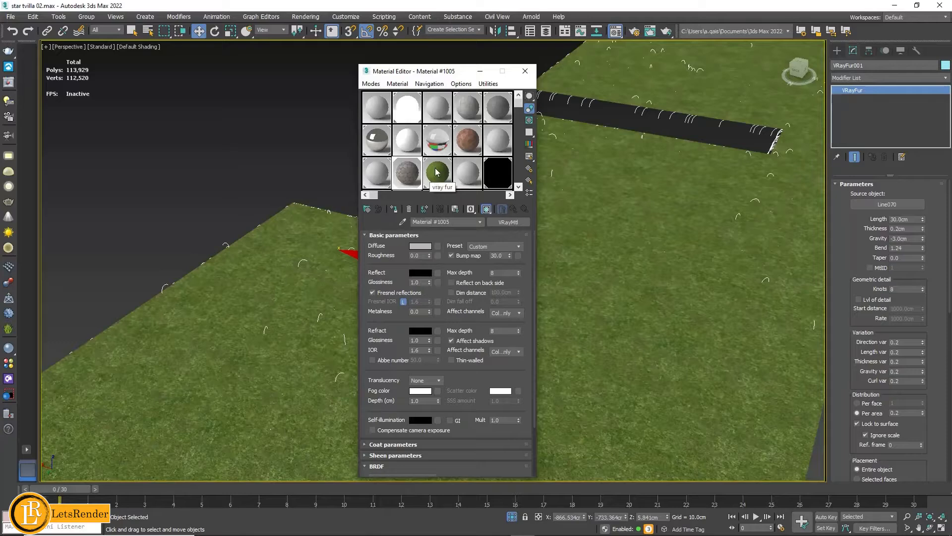
{"action": "left_click_drag", "start_coordinate": [444, 75], "coordinate": [547, 79]}
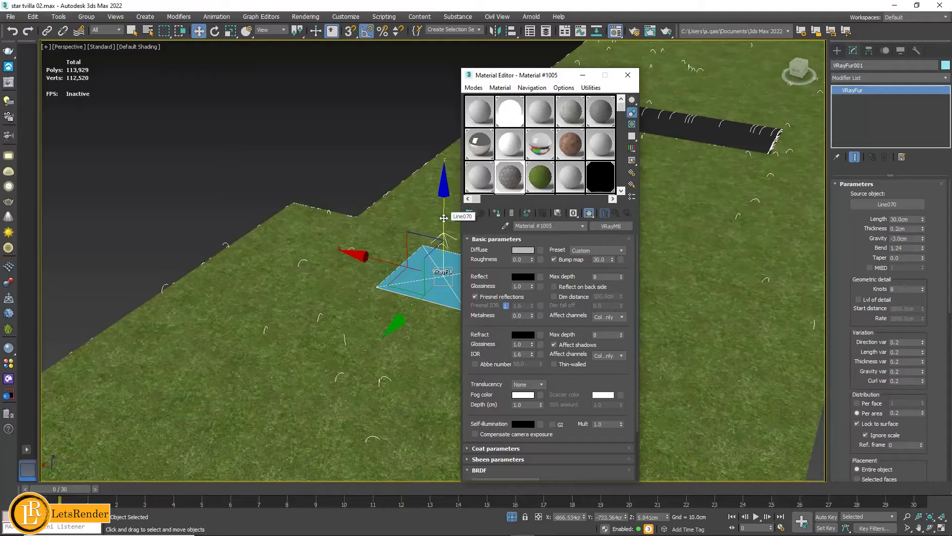
{"action": "left_click", "coordinate": [626, 75]}
- Move the flowering plant group onto the lawn, just beside the VRayFur object
{"action": "scroll", "coordinate": [437, 96], "scroll_direction": "down", "scroll_amount": 5}
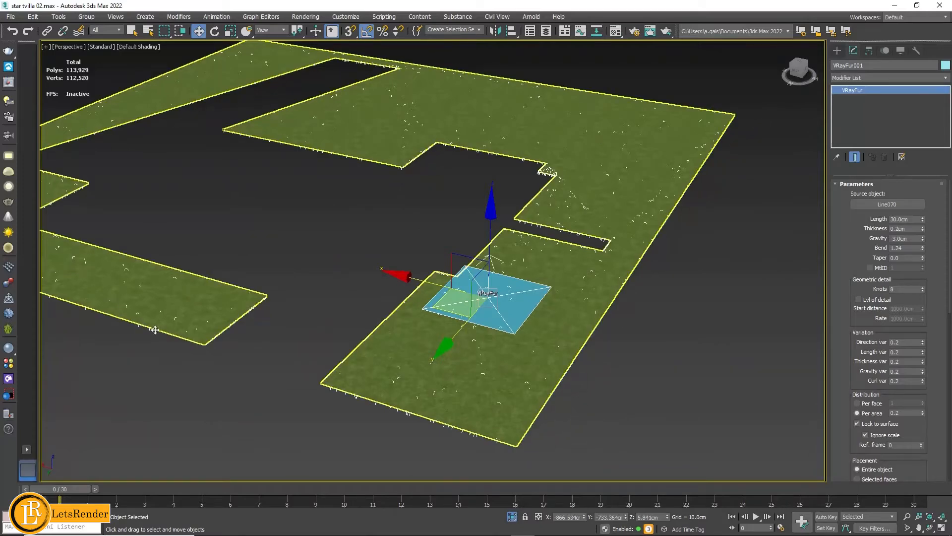
{"action": "middle_click_drag", "start_coordinate": [329, 289], "coordinate": [410, 301]}
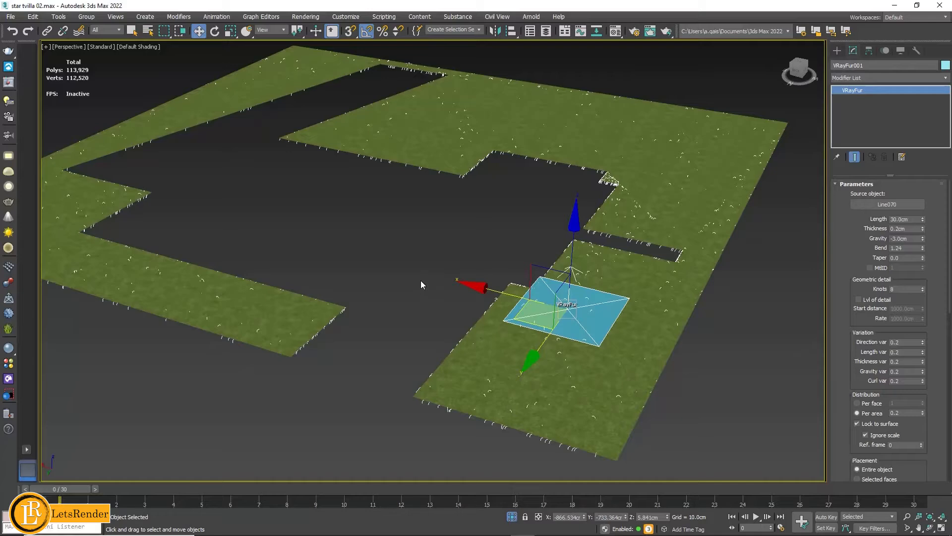
{"action": "mouse_move", "coordinate": [470, 246]}
{"action": "middle_mouse_down"}
{"action": "mouse_move", "coordinate": [438, 252]}
{"action": "mouse_move", "coordinate": [467, 247]}
{"action": "mouse_move", "coordinate": [451, 264]}
{"action": "mouse_move", "coordinate": [367, 257]}
{"action": "middle_mouse_up"}
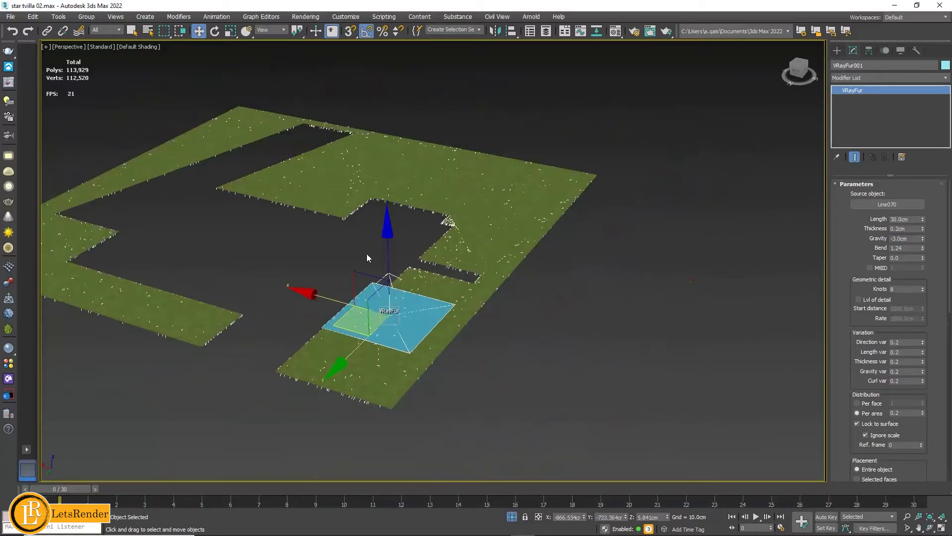
{"action": "left_click_drag", "start_coordinate": [709, 265], "coordinate": [433, 309]}
{"action": "scroll", "coordinate": [433, 309], "scroll_direction": "up", "scroll_amount": 2}
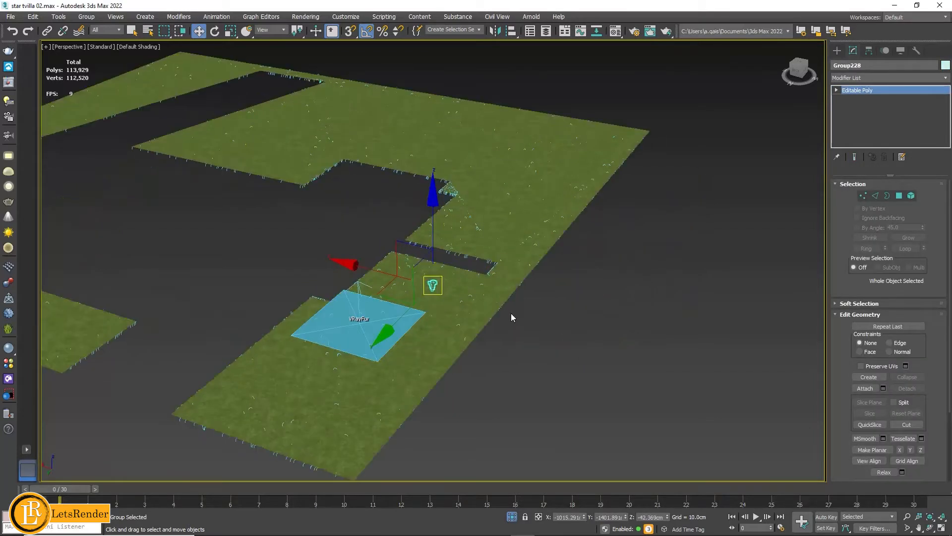
- Scale the flowering plant group up uniformly to about 195 percent and return to the Move tool
{"action": "middle_click_drag", "start_coordinate": [404, 304], "coordinate": [384, 241], "text": "alt"}
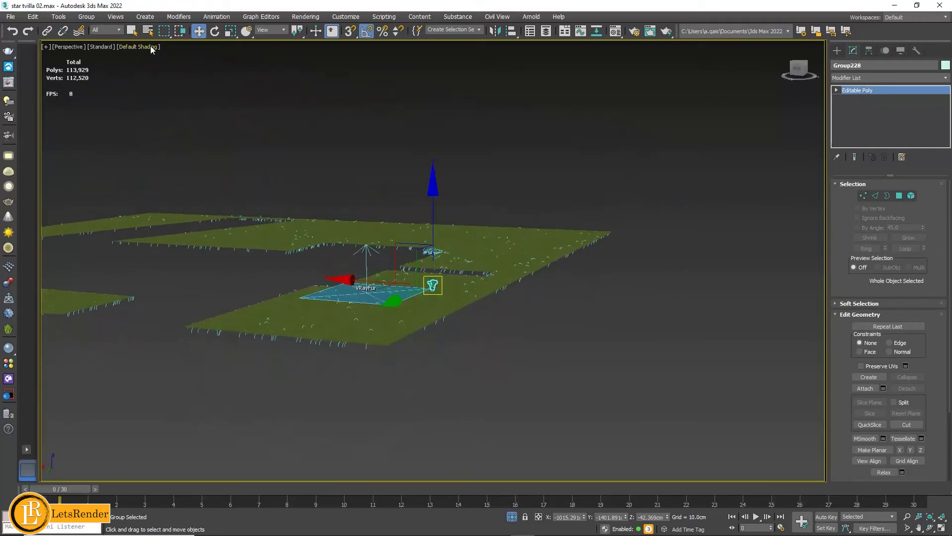
{"action": "left_click", "coordinate": [231, 32]}
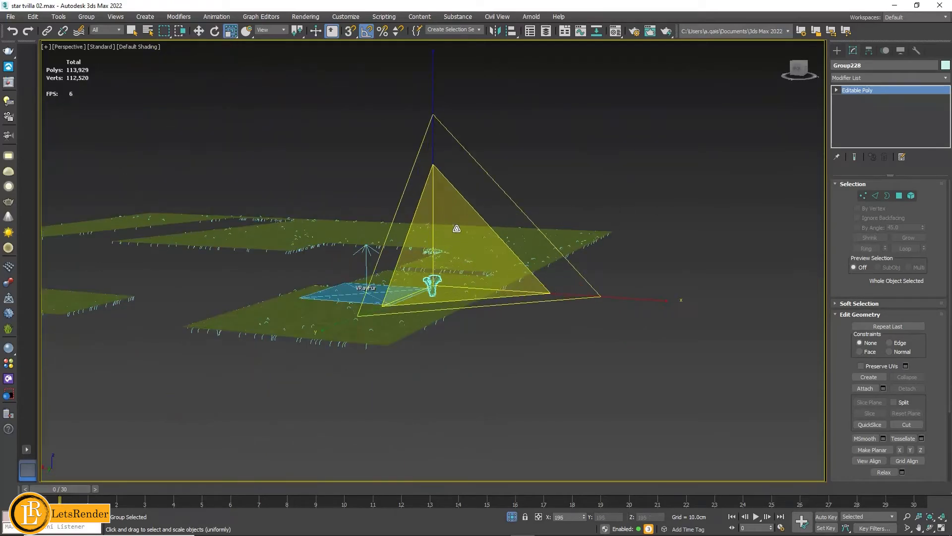
{"action": "left_click", "coordinate": [198, 31]}
{"action": "middle_click_drag", "start_coordinate": [415, 243], "coordinate": [419, 255], "text": "alt"}
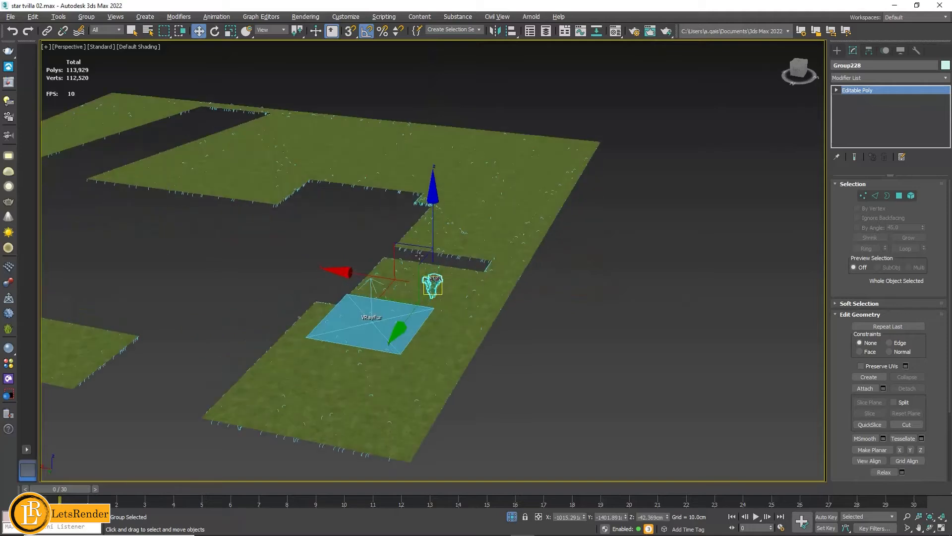
- Raise the flowering plant group in the Left view until its stems stand on the lawn line, then return to the Perspective view
{"action": "left_click_drag", "start_coordinate": [419, 255], "coordinate": [441, 217]}
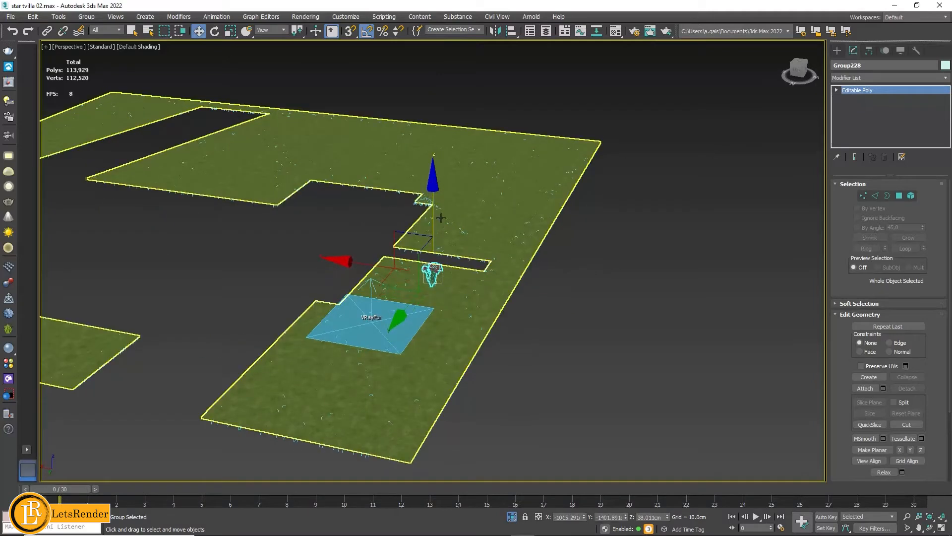
{"action": "key", "text": "l"}
{"action": "scroll", "coordinate": [436, 310], "scroll_direction": "down", "scroll_amount": 8}
{"action": "scroll", "coordinate": [582, 328], "scroll_direction": "up", "scroll_amount": 4}
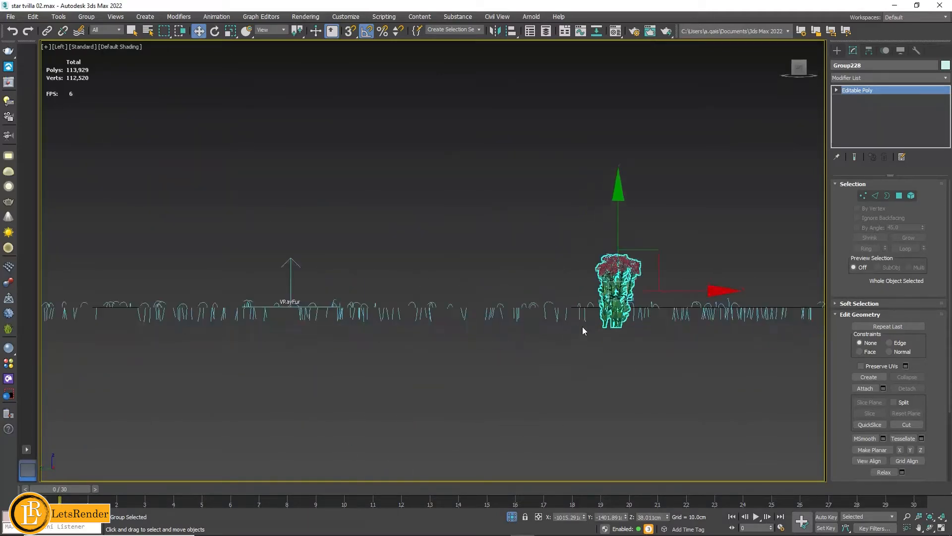
{"action": "scroll", "coordinate": [583, 330], "scroll_direction": "up", "scroll_amount": 3}
{"action": "left_click_drag", "start_coordinate": [597, 230], "coordinate": [599, 199]}
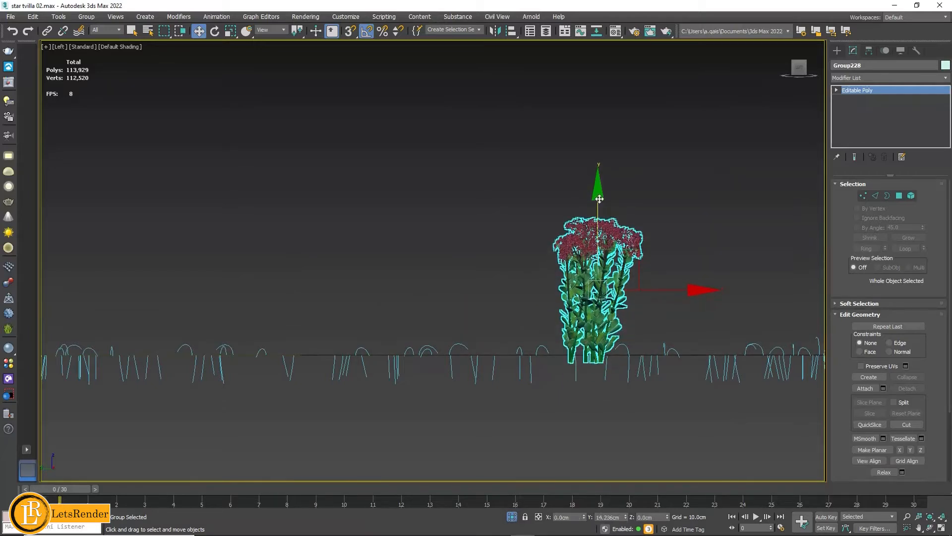
{"action": "middle_click_drag", "start_coordinate": [453, 279], "coordinate": [407, 334]}
{"action": "key", "text": "p"}
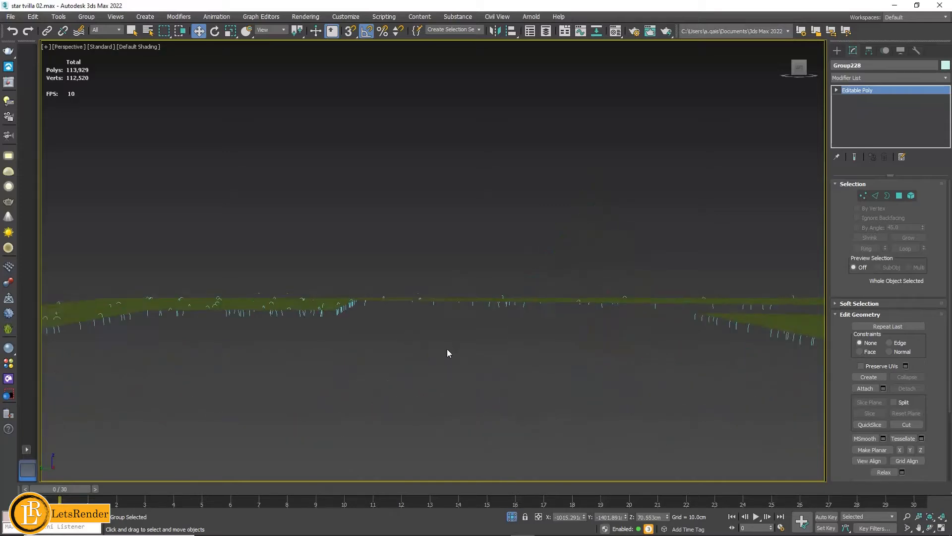
- Unhide all objects in the villa scene
{"action": "scroll", "coordinate": [441, 367], "scroll_direction": "down", "scroll_amount": 8}
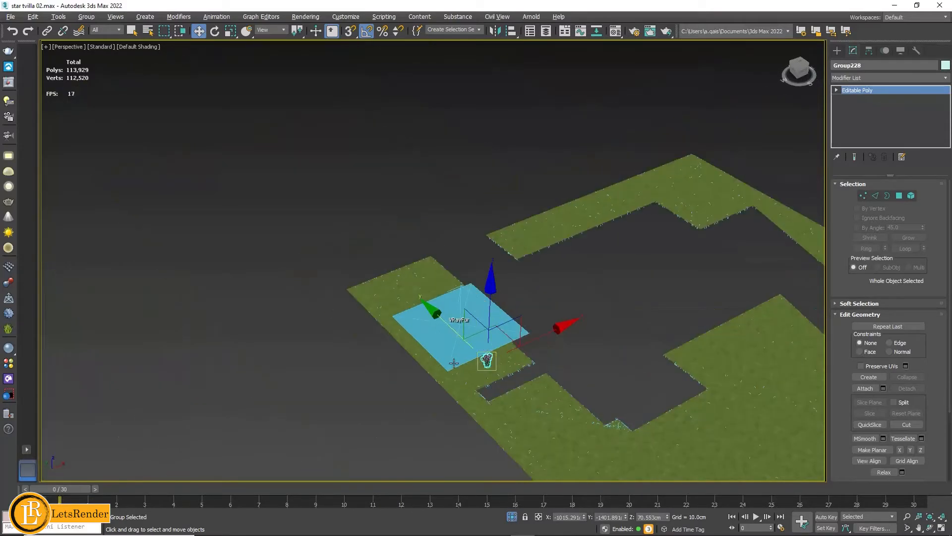
{"action": "middle_click_drag", "start_coordinate": [455, 331], "coordinate": [464, 339], "text": "alt"}
{"action": "middle_click_drag", "start_coordinate": [364, 327], "coordinate": [404, 321]}
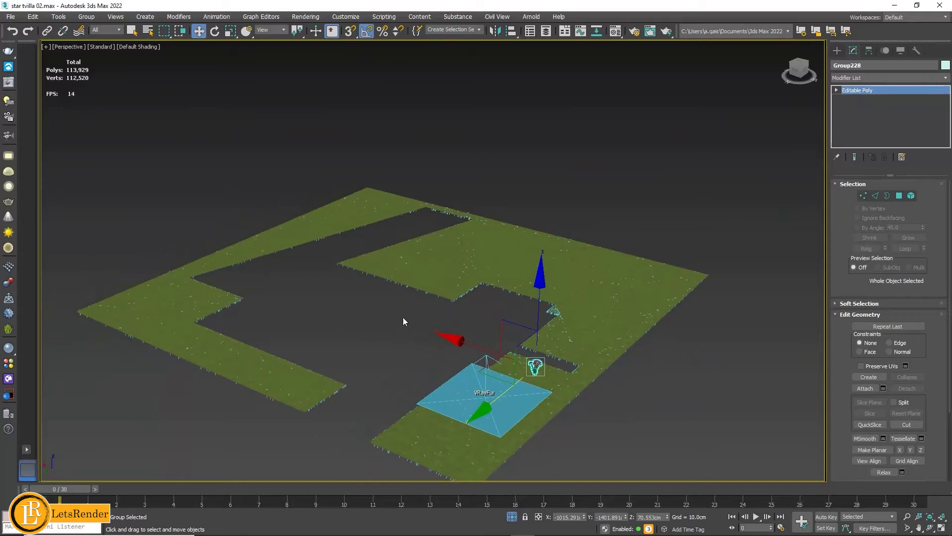
{"action": "right_click", "coordinate": [378, 303]}
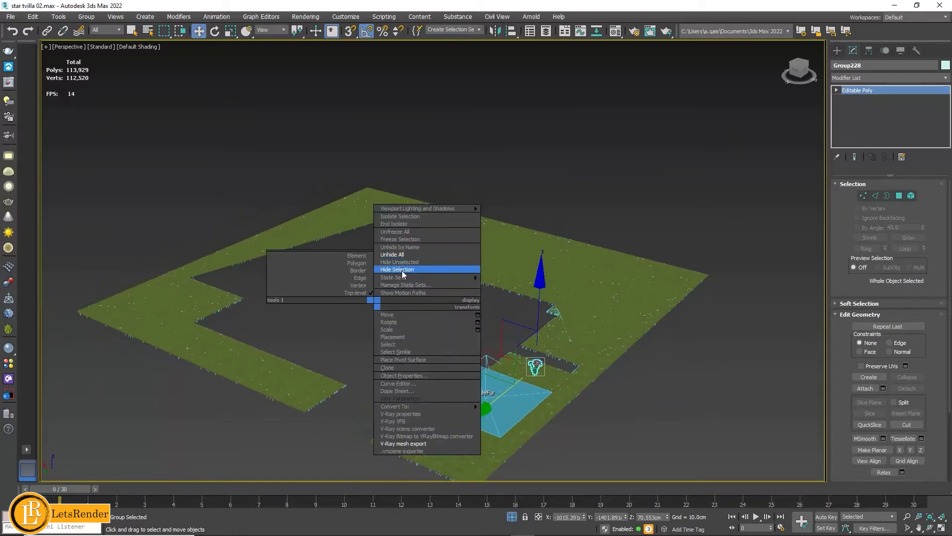
{"action": "left_click", "coordinate": [395, 255]}
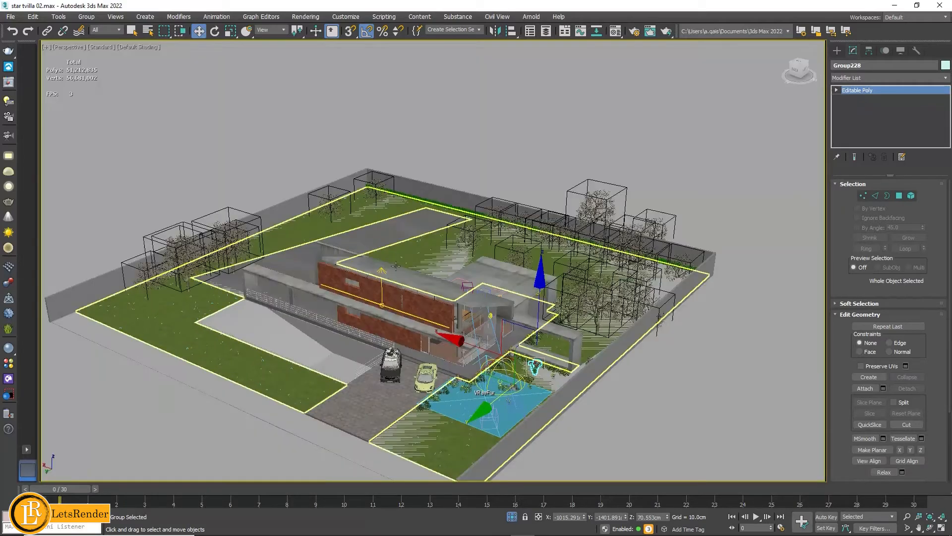
- Examine the full villa scene: the boxed proxy trees around the house, the driveway with the cars, and the planted garden
{"action": "middle_click_drag", "start_coordinate": [629, 419], "coordinate": [647, 398], "text": "alt"}
{"action": "scroll", "coordinate": [456, 392], "scroll_direction": "up", "scroll_amount": 2}
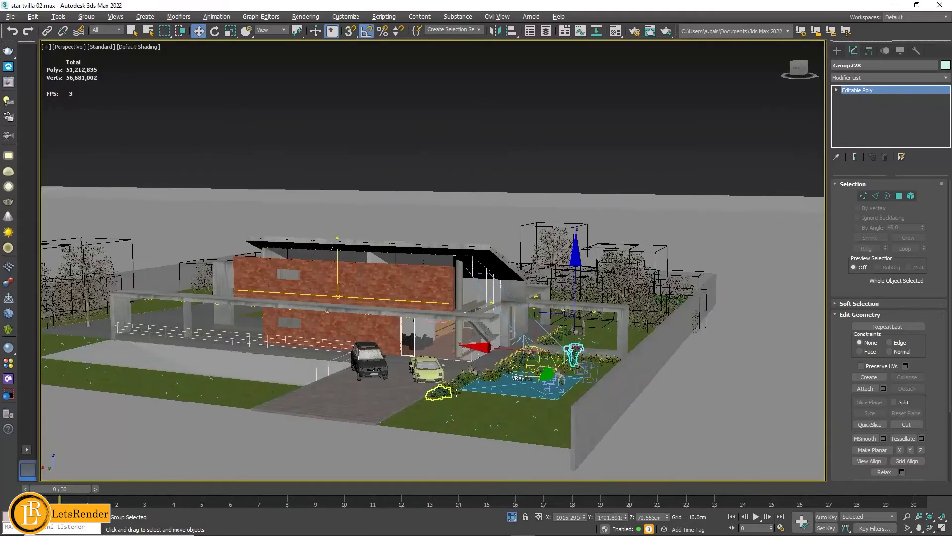
{"action": "scroll", "coordinate": [456, 392], "scroll_direction": "up", "scroll_amount": 2}
{"action": "middle_click_drag", "start_coordinate": [550, 369], "coordinate": [491, 406], "text": "alt"}
{"action": "middle_click_drag", "start_coordinate": [446, 359], "coordinate": [476, 419]}
{"action": "middle_click_drag", "start_coordinate": [430, 378], "coordinate": [601, 266]}
{"action": "middle_click_drag", "start_coordinate": [654, 249], "coordinate": [306, 373], "text": "alt"}
{"action": "left_click", "coordinate": [646, 286]}
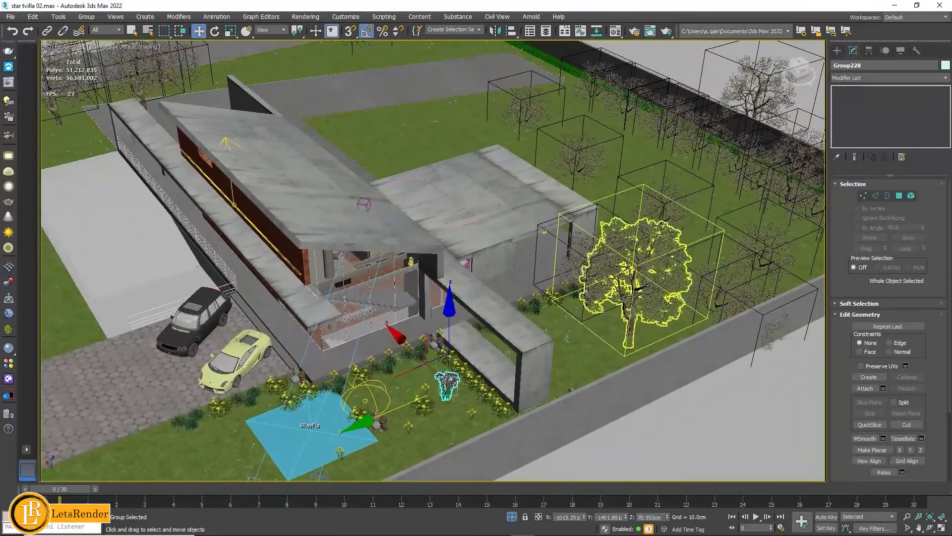
{"action": "left_click", "coordinate": [575, 158]}
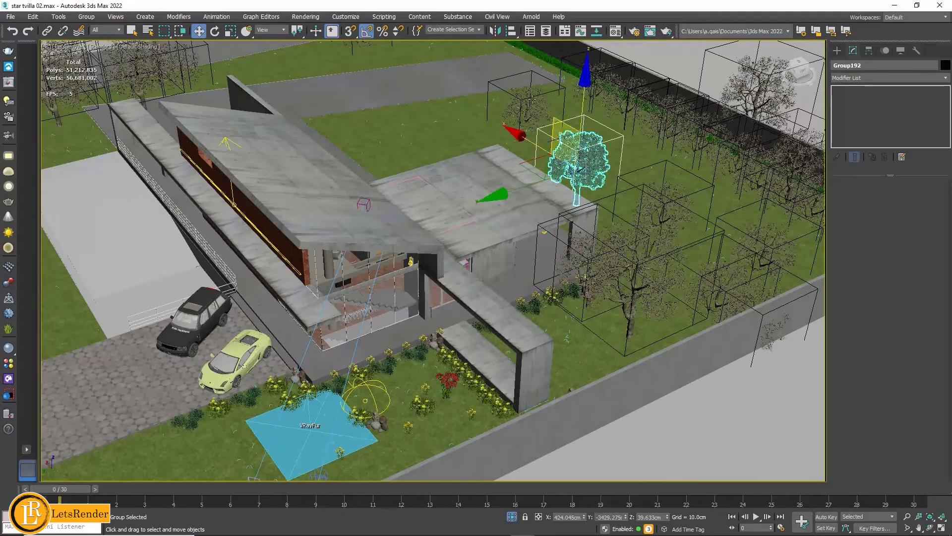
{"action": "left_click", "coordinate": [524, 113]}
{"action": "middle_click_drag", "start_coordinate": [437, 233], "coordinate": [282, 232]}
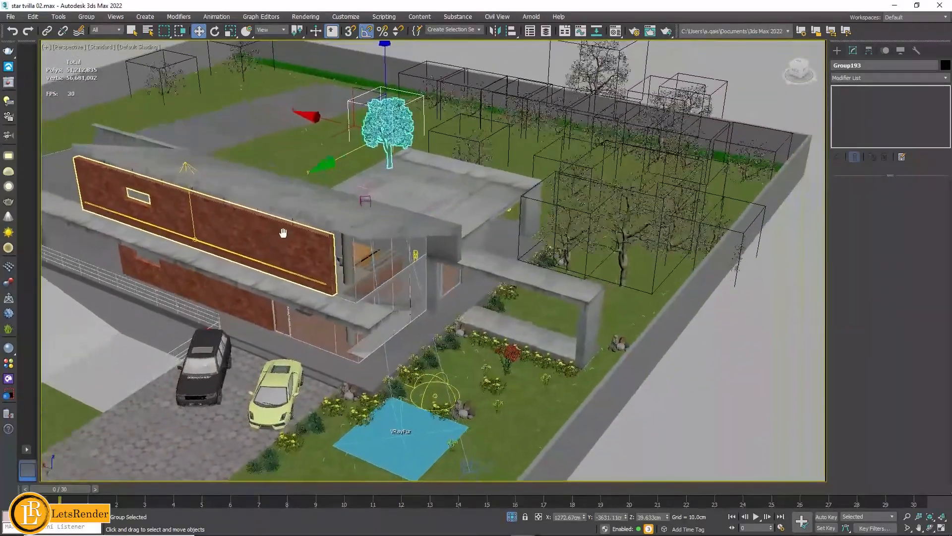
{"action": "middle_click_drag", "start_coordinate": [499, 314], "coordinate": [538, 286], "text": "alt"}
{"action": "scroll", "coordinate": [538, 287], "scroll_direction": "up", "scroll_amount": 4}
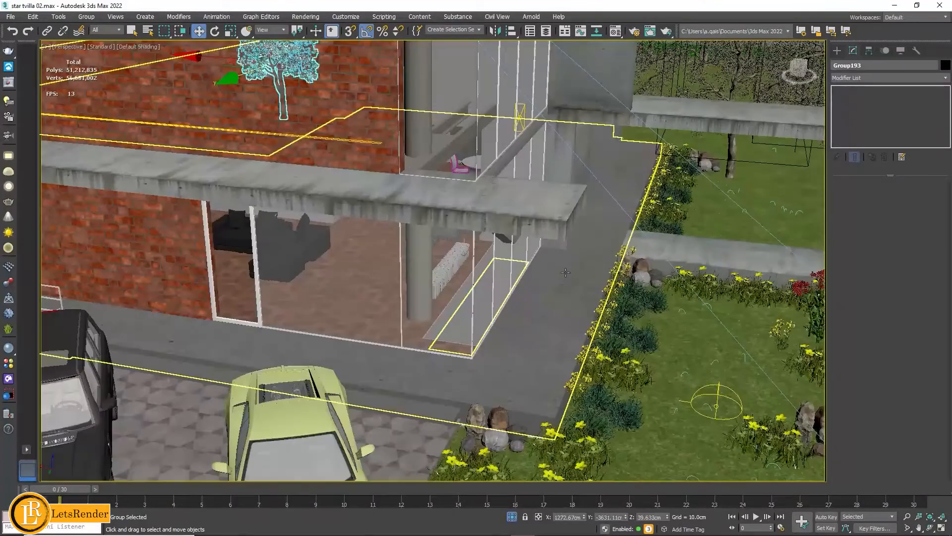
{"action": "scroll", "coordinate": [538, 287], "scroll_direction": "up", "scroll_amount": 3}
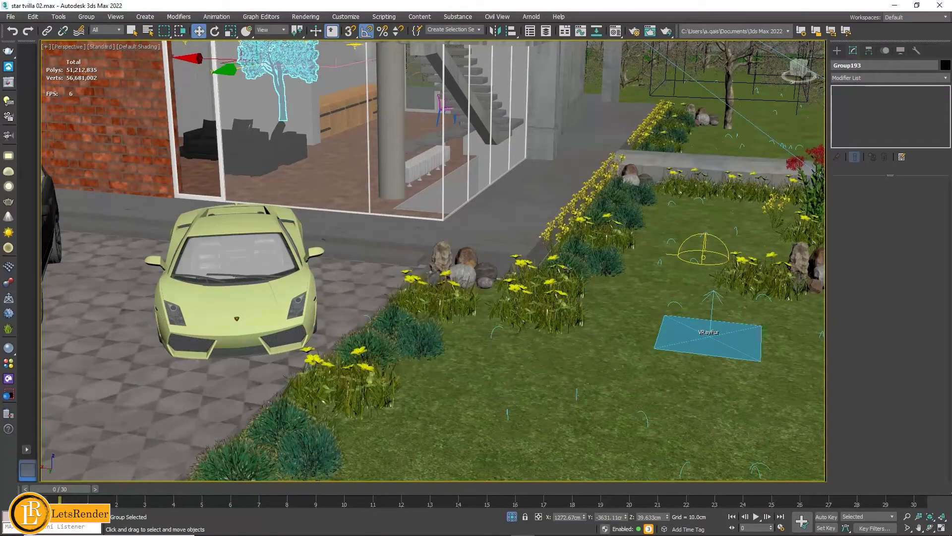
{"action": "middle_click_drag", "start_coordinate": [718, 284], "coordinate": [572, 312]}
- Move the flowering plant group across the lawn to just behind the dome light
{"action": "left_click", "coordinate": [667, 206]}
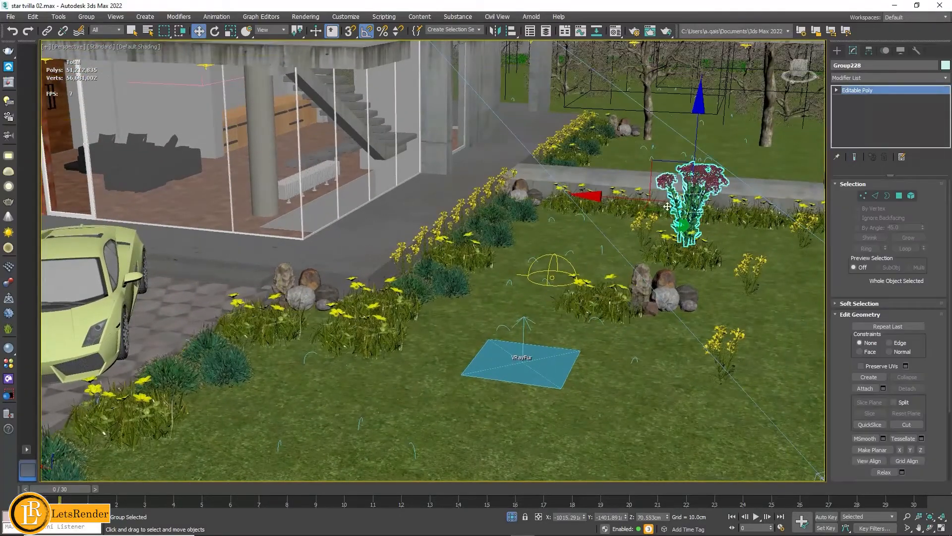
{"action": "left_click_drag", "start_coordinate": [666, 209], "coordinate": [548, 219]}
{"action": "left_click_drag", "start_coordinate": [539, 218], "coordinate": [533, 218]}
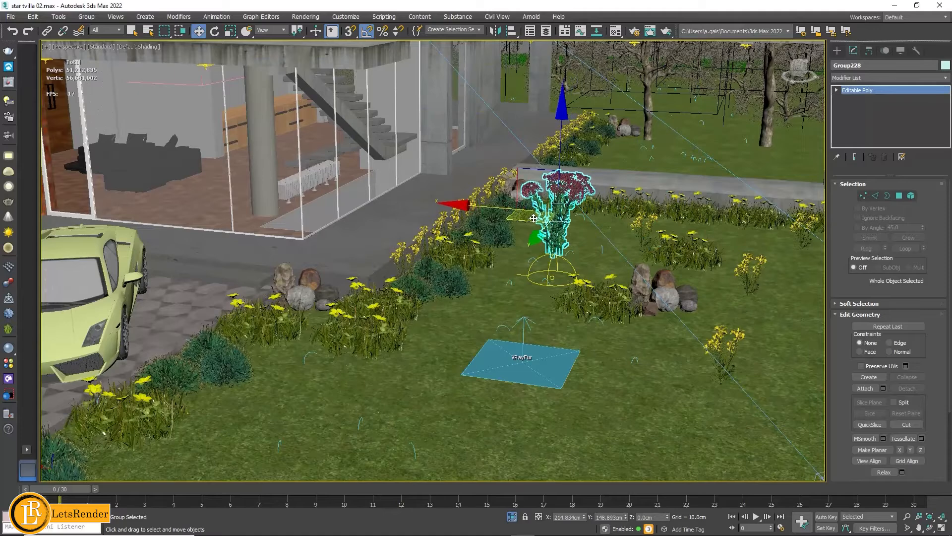
- Switch the viewport to VRayCam001 and move the flowering plant group onto the lawn near the concrete frame's outer column
{"action": "key", "text": "c"}
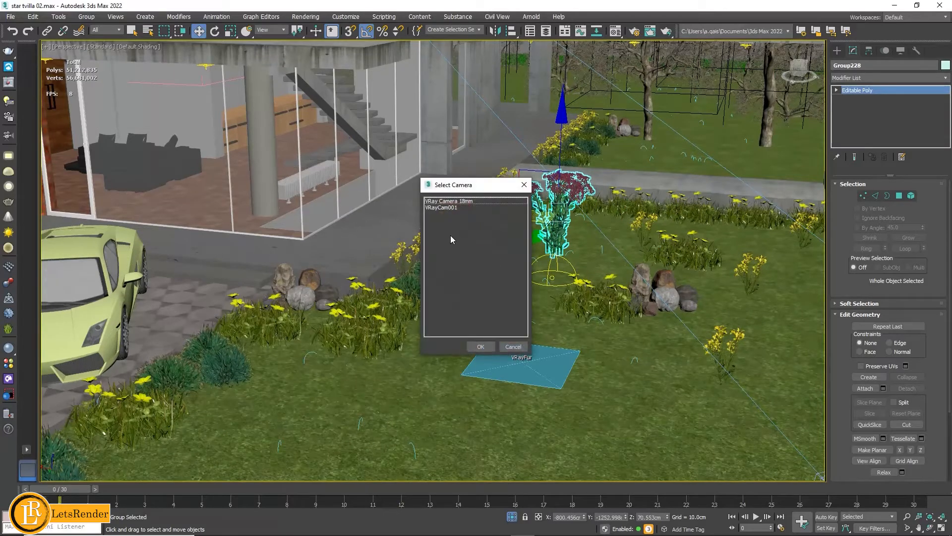
{"action": "left_click", "coordinate": [446, 208]}
{"action": "left_click", "coordinate": [480, 347]}
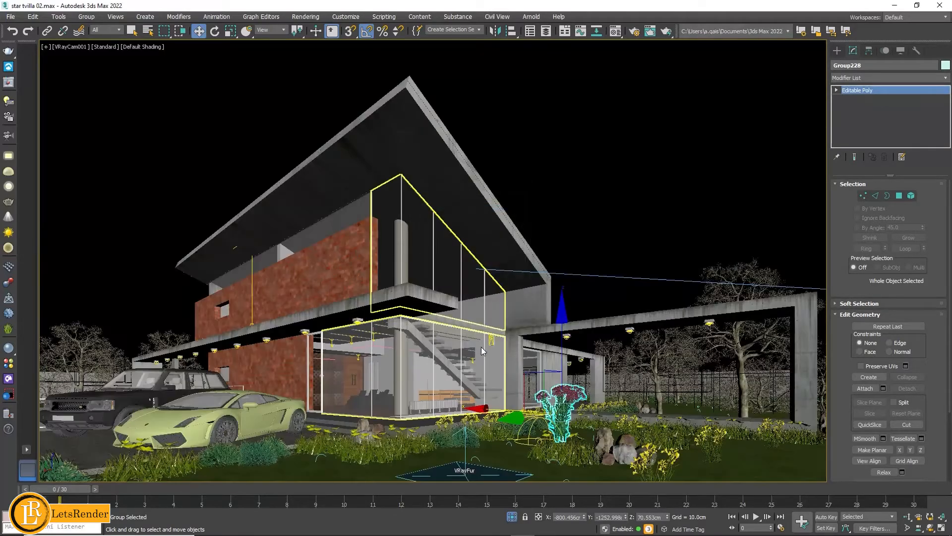
{"action": "left_click_drag", "start_coordinate": [563, 320], "coordinate": [693, 448]}
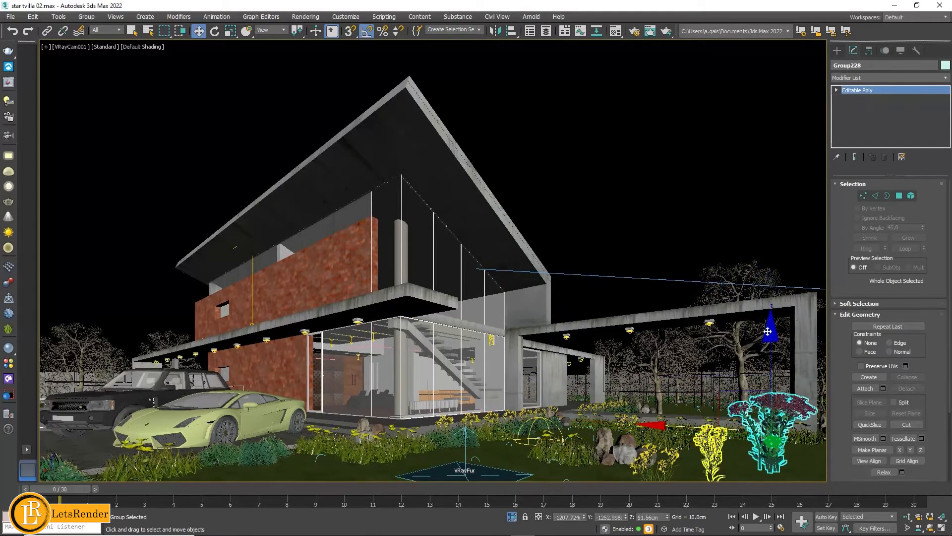
{"action": "left_click_drag", "start_coordinate": [772, 336], "coordinate": [772, 338]}
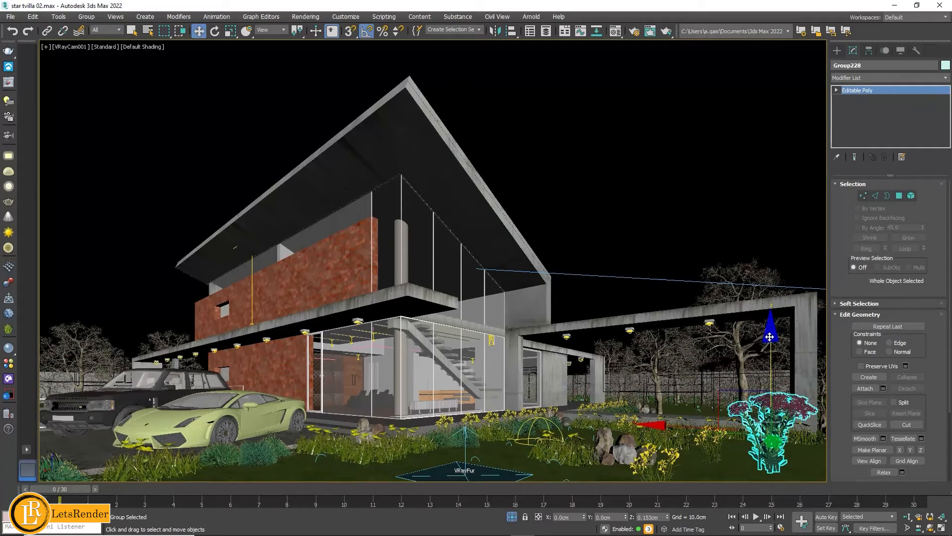
- Scale the flowering plant group down uniformly, lower it into the lawn near the outer column and clear the selection
{"action": "left_click", "coordinate": [231, 31]}
{"action": "left_click_drag", "start_coordinate": [787, 415], "coordinate": [790, 444]}
{"action": "left_click", "coordinate": [199, 31]}
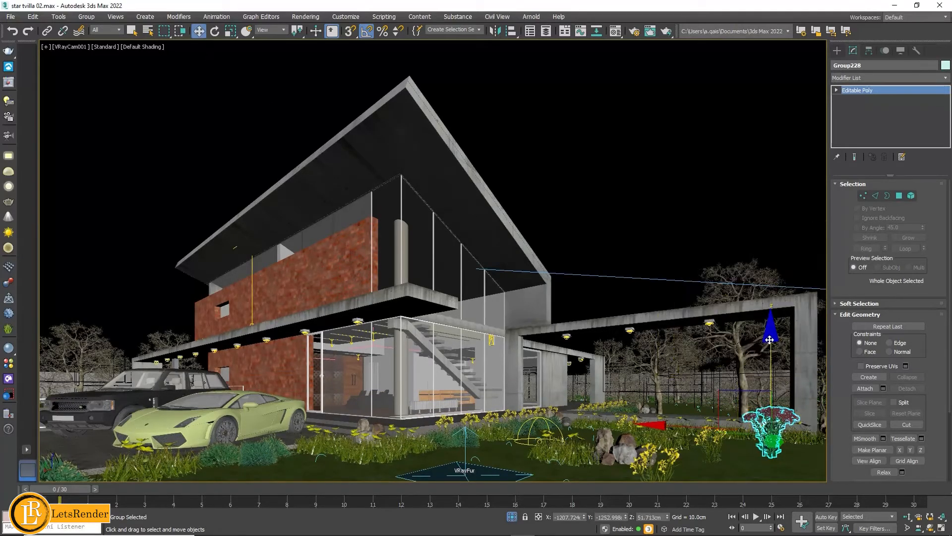
{"action": "left_click_drag", "start_coordinate": [770, 341], "coordinate": [771, 356]}
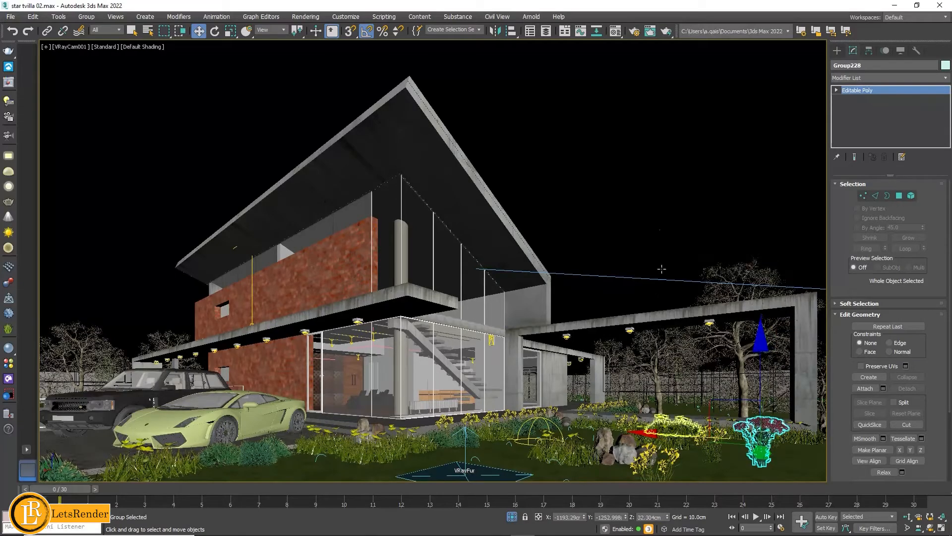
{"action": "left_click", "coordinate": [654, 214]}
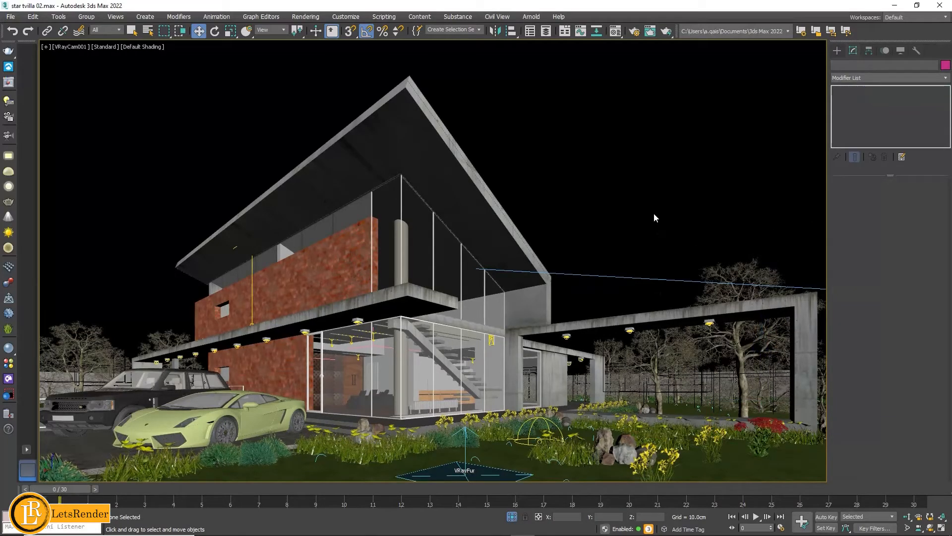
- Inspect the two parked cars and the grouped light fixtures under the canopy by selecting each one
{"action": "left_click", "coordinate": [208, 419]}
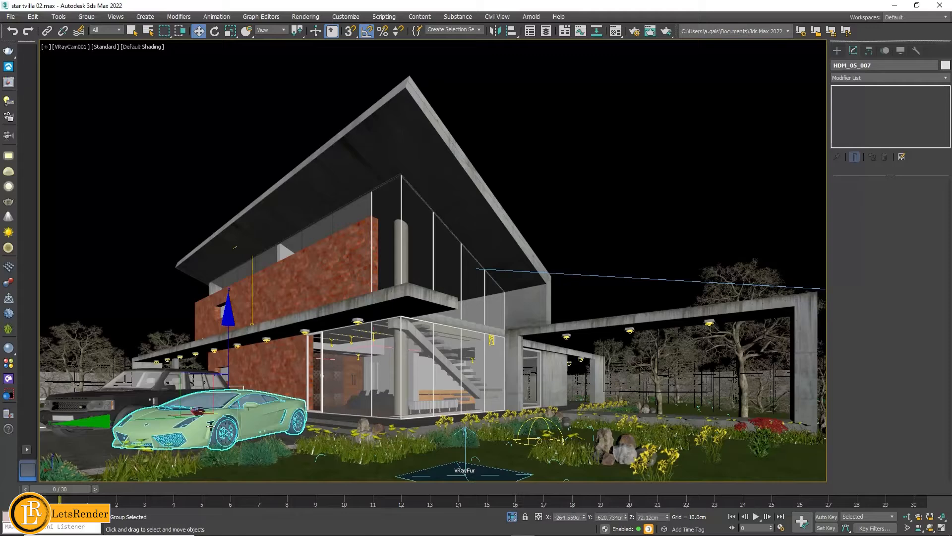
{"action": "left_click", "coordinate": [112, 402]}
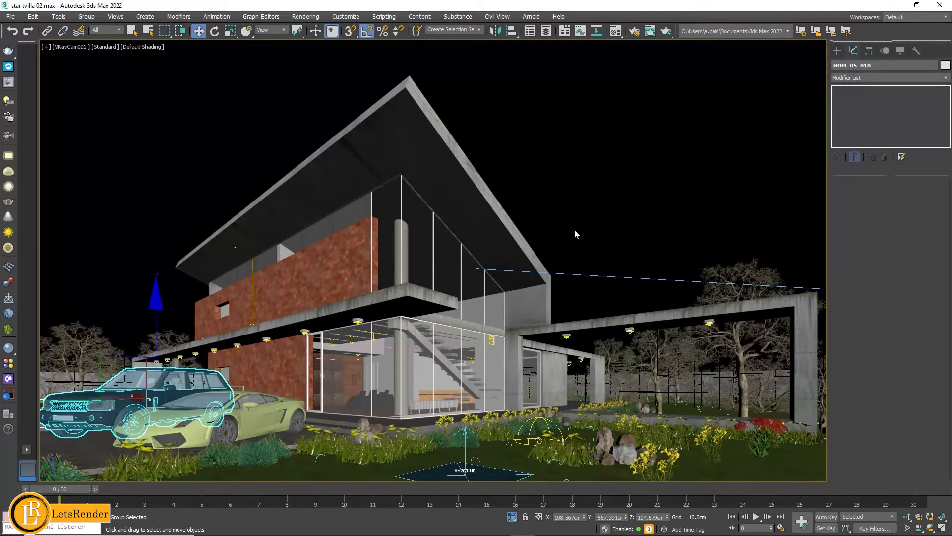
{"action": "left_click", "coordinate": [304, 332]}
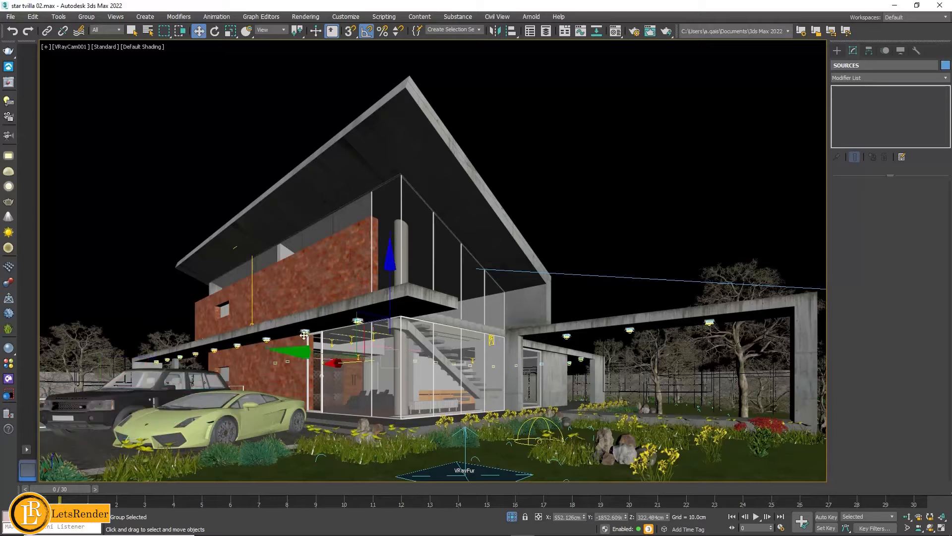
- Restrict object selection to Lights and review the parameters of a spot VRayLight under the canopy
{"action": "left_click", "coordinate": [106, 34]}
{"action": "left_click", "coordinate": [108, 58]}
{"action": "left_click", "coordinate": [108, 58]}
{"action": "left_click", "coordinate": [329, 348]}
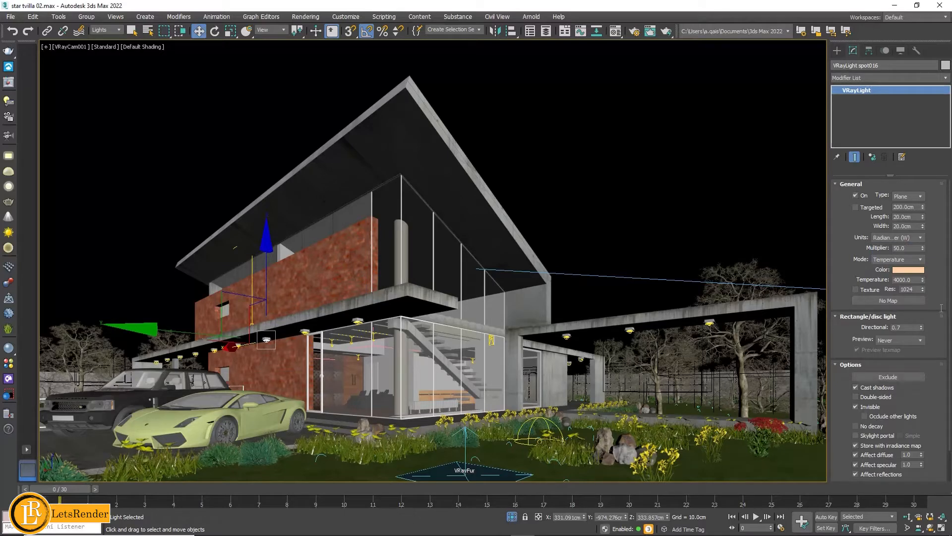
{"action": "left_click_drag", "start_coordinate": [935, 322], "coordinate": [937, 286]}
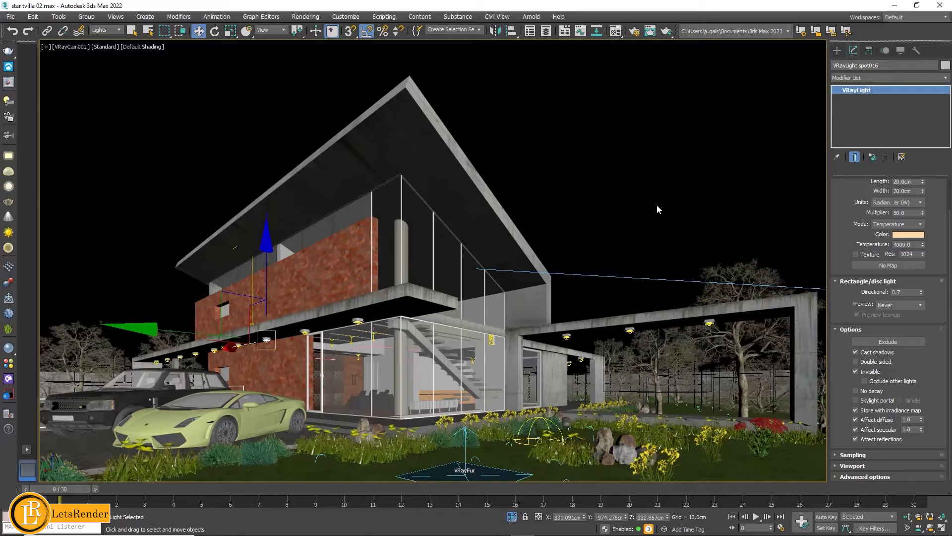
- Enable the HDRI environment map as the scene background and close the environment settings
{"action": "key", "text": "8"}
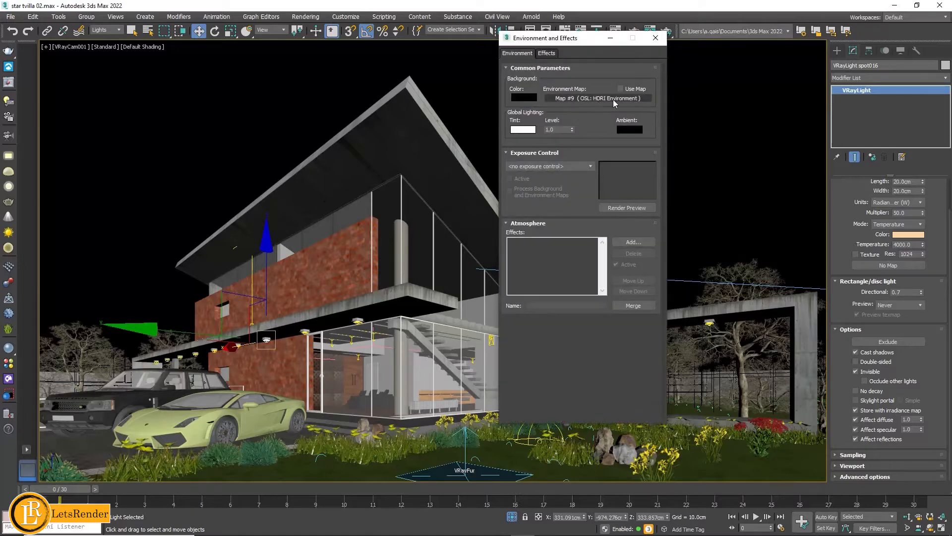
{"action": "left_click", "coordinate": [621, 89]}
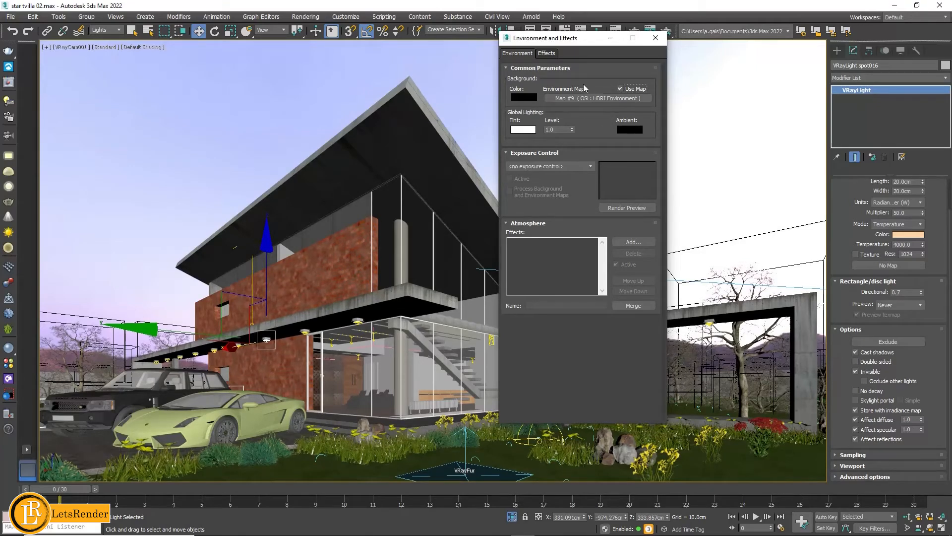
{"action": "left_click", "coordinate": [655, 39]}
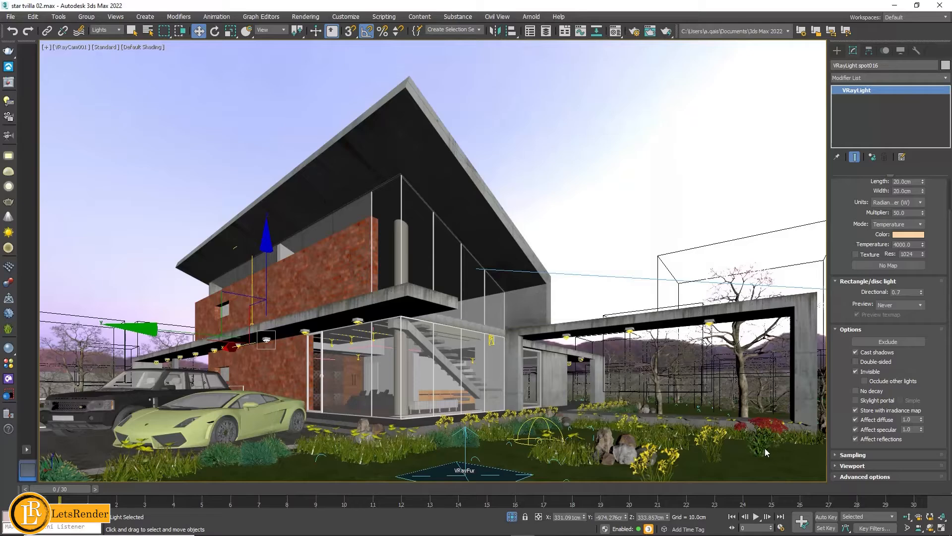
- Review the parameters of another canopy spot light and of the narrow plane light inside the glazed room
{"action": "left_click", "coordinate": [765, 448]}
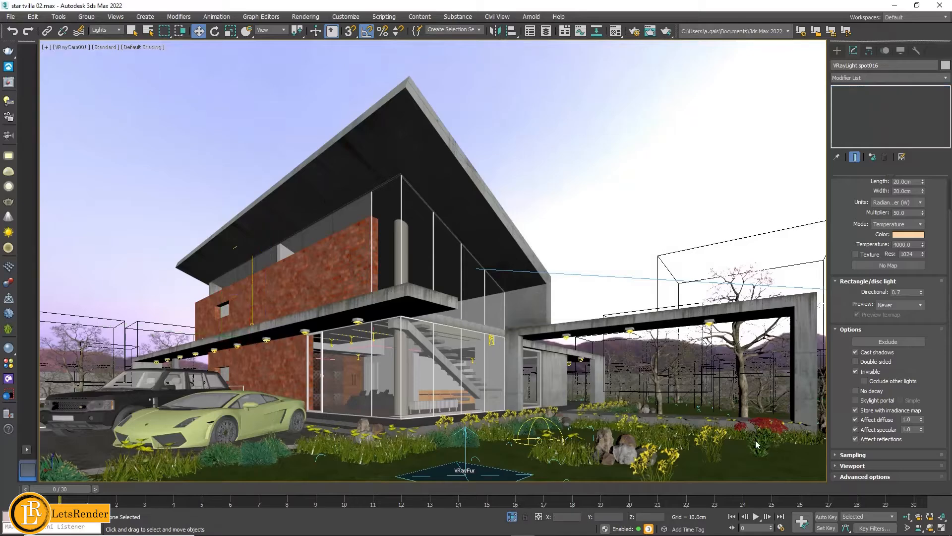
{"action": "left_click", "coordinate": [306, 331]}
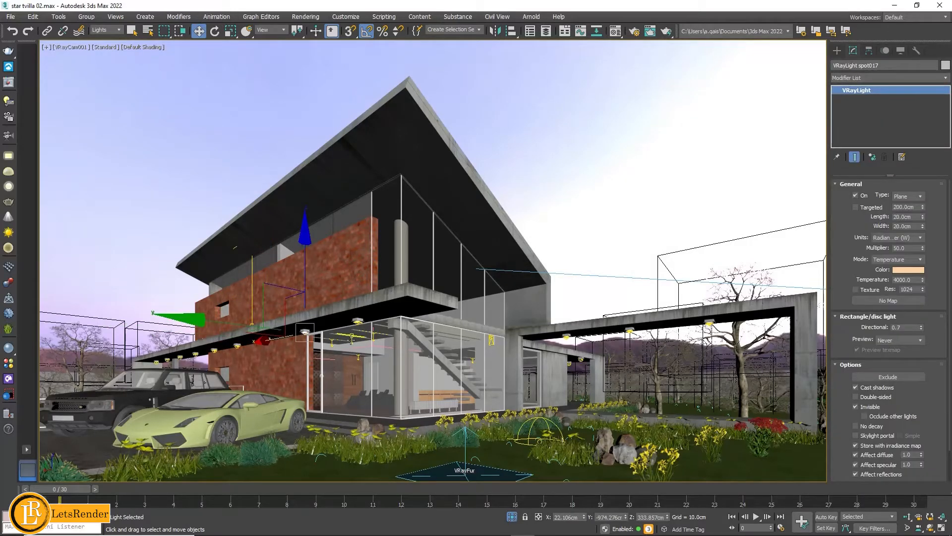
{"action": "left_click", "coordinate": [353, 339]}
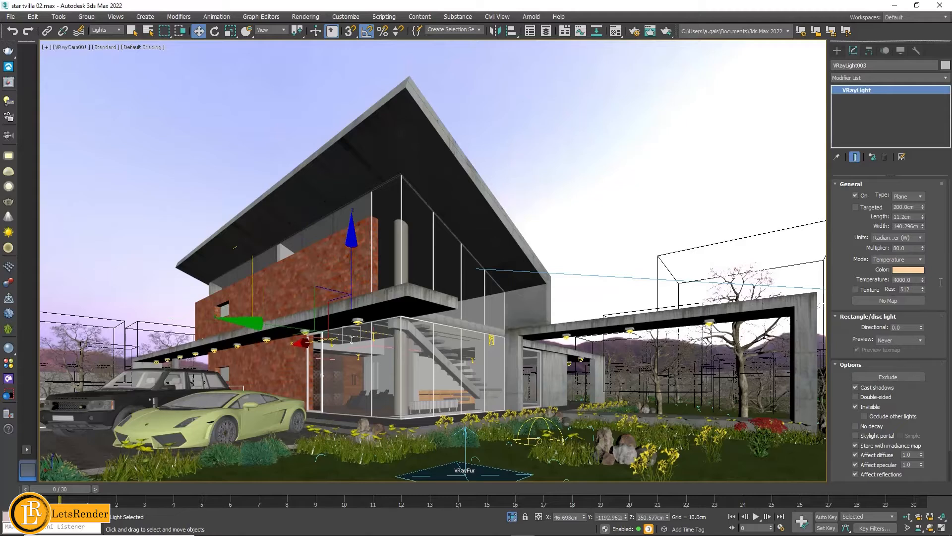
{"action": "scroll", "coordinate": [919, 234], "scroll_direction": "down", "scroll_amount": 3}
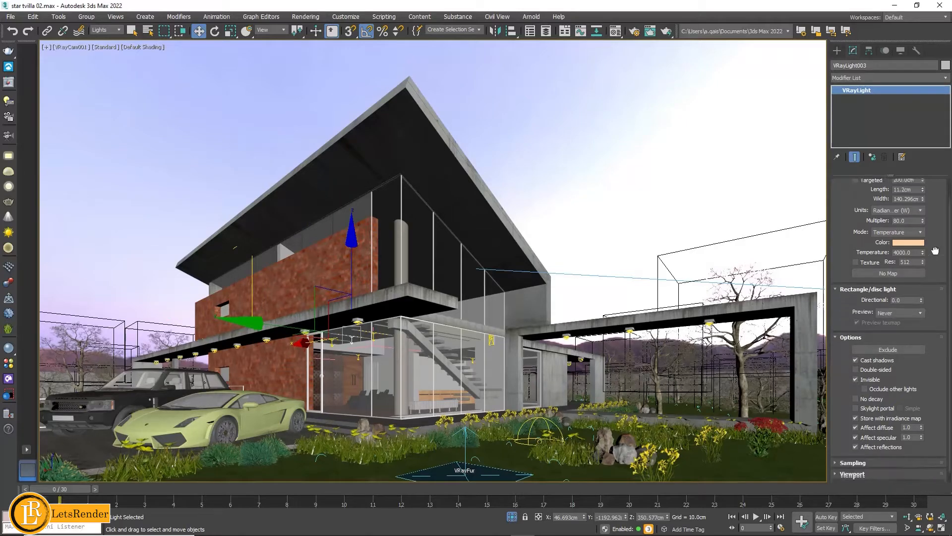
- Review the parameters of the interior plane VRayLight behind the glazed facade beside the staircase
{"action": "scroll", "coordinate": [934, 205], "scroll_direction": "up", "scroll_amount": 3}
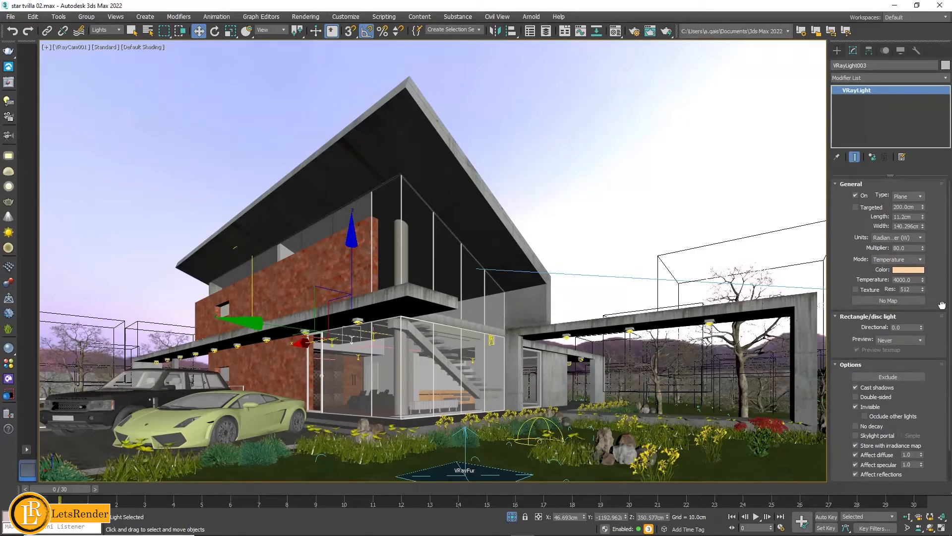
{"action": "left_click", "coordinate": [492, 340]}
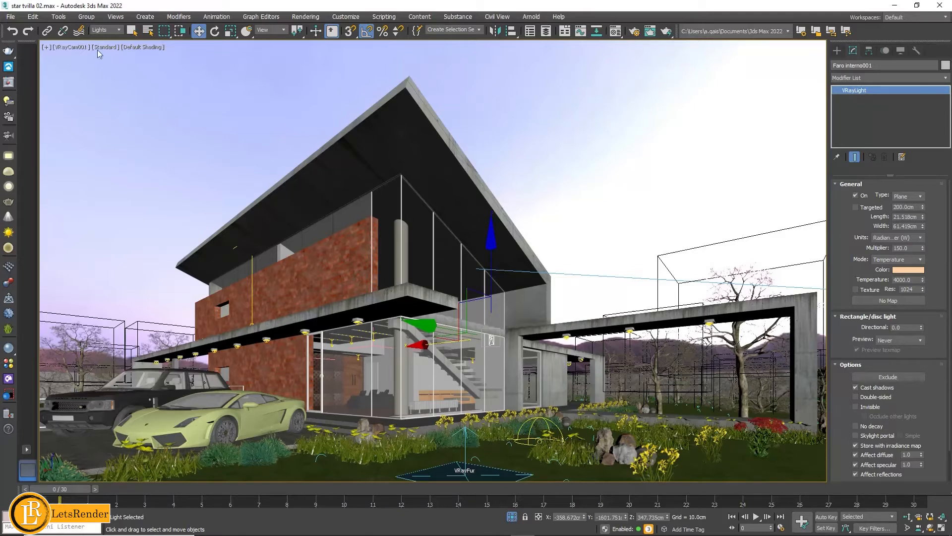
- Set the selection filter to All and select the upper brick wall
{"action": "left_click", "coordinate": [106, 31]}
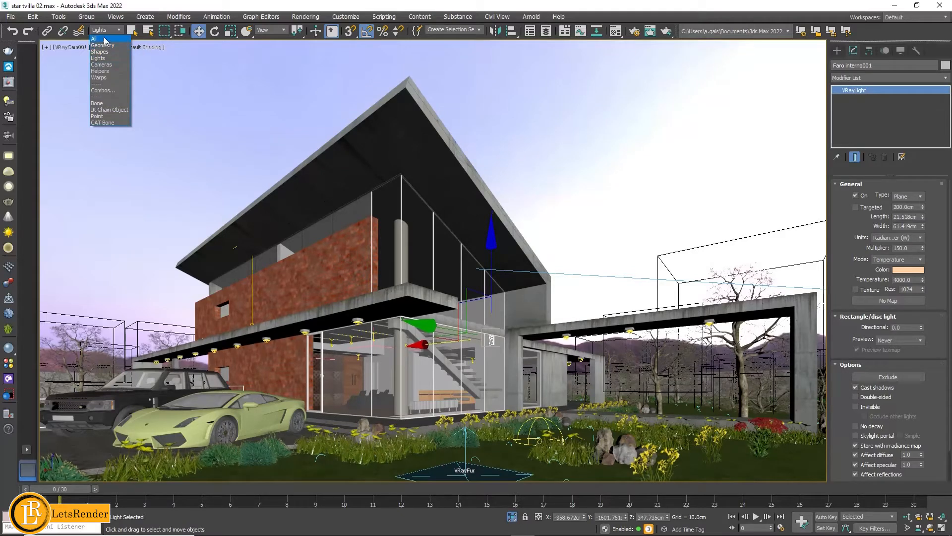
{"action": "left_click", "coordinate": [105, 40]}
{"action": "left_click", "coordinate": [333, 274]}
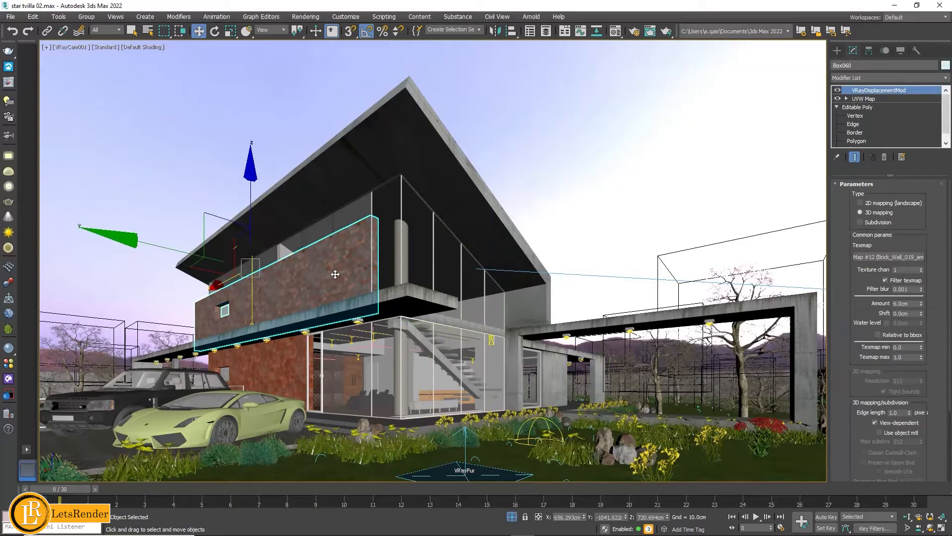
- Switch the Material Editor to Slate mode and place it so the brick material's node graph is in view
{"action": "key", "text": "m"}
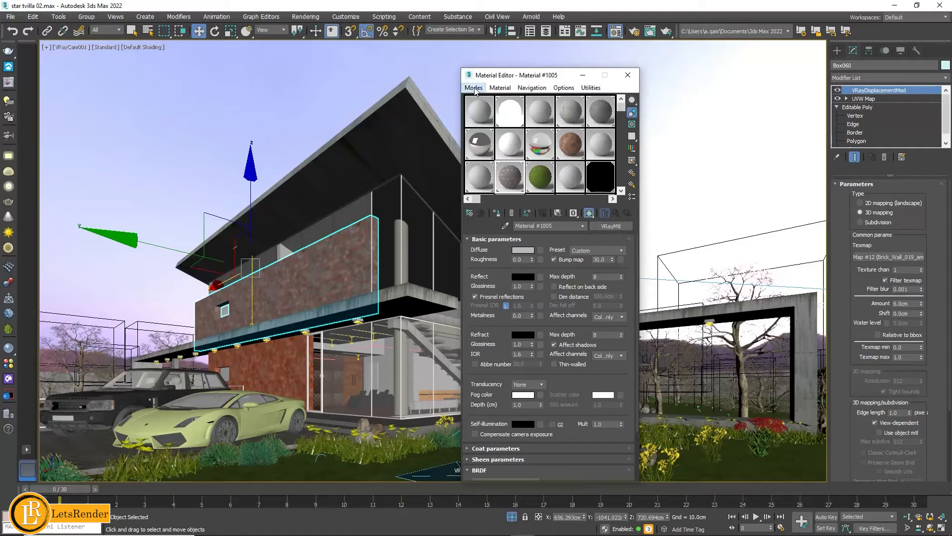
{"action": "left_click", "coordinate": [474, 88]}
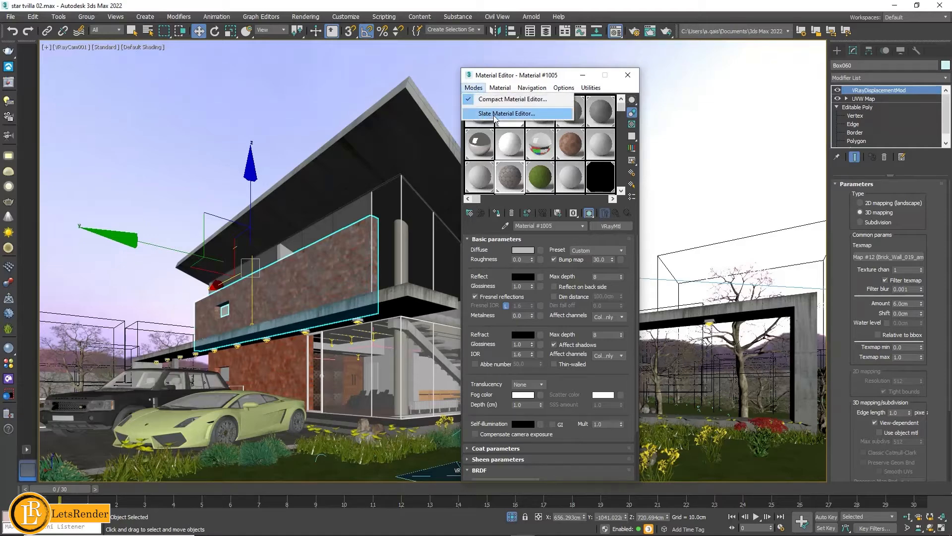
{"action": "left_click", "coordinate": [499, 114]}
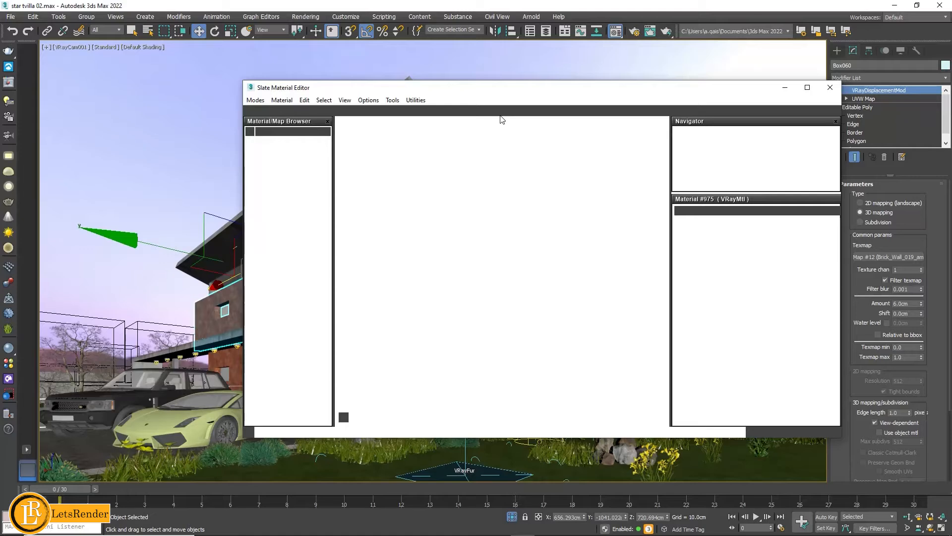
{"action": "left_click", "coordinate": [255, 101]}
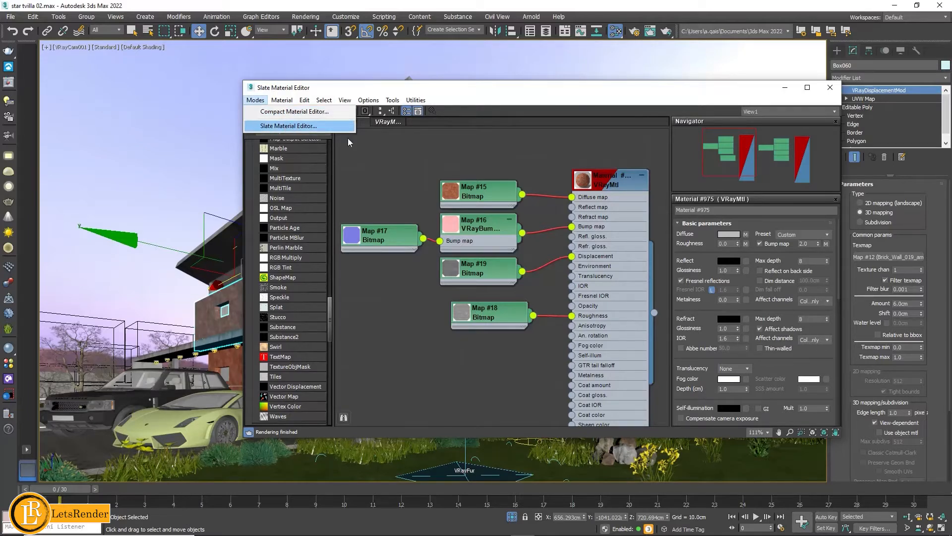
{"action": "left_click", "coordinate": [486, 147]}
{"action": "left_click_drag", "start_coordinate": [533, 91], "coordinate": [585, 91]}
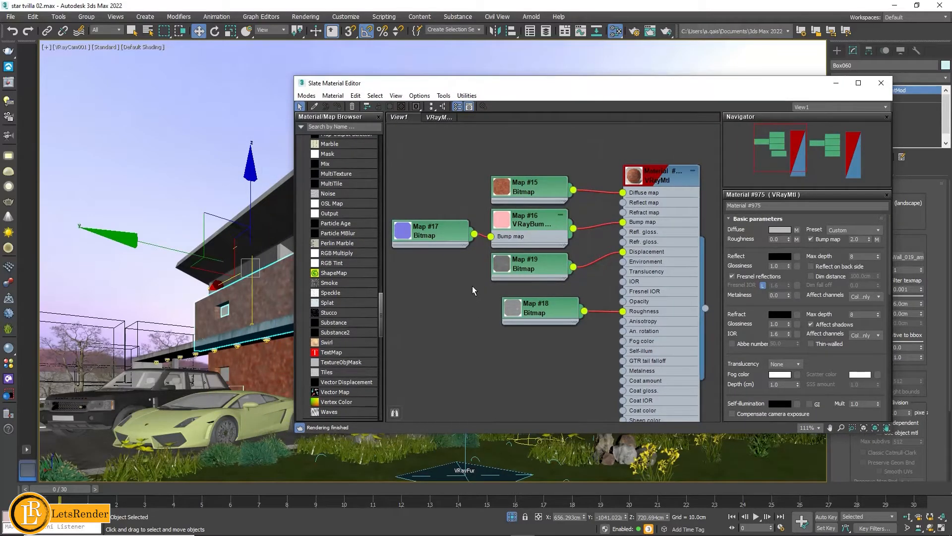
- Open a preview window for the brick VRayMtl, enlarge it and place it beside the Slate Material Editor
{"action": "right_click", "coordinate": [640, 182]}
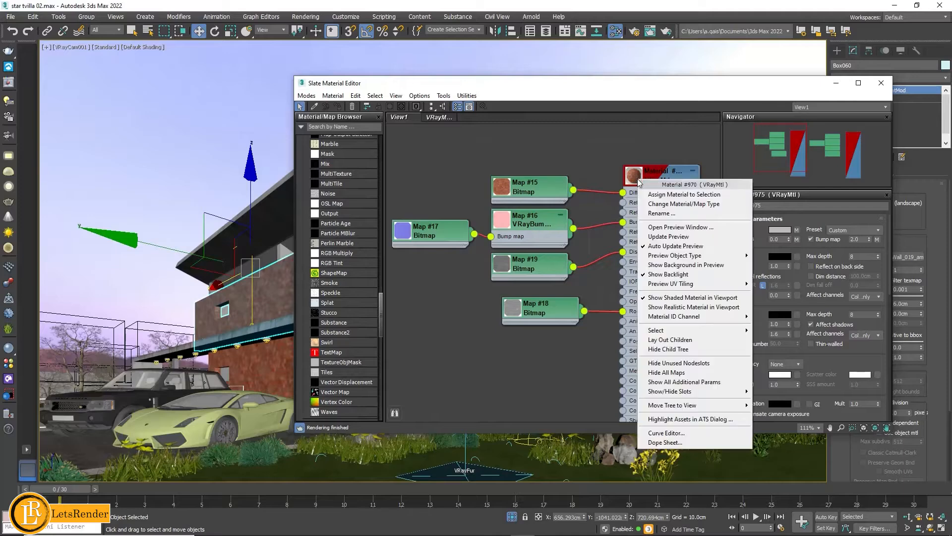
{"action": "left_click", "coordinate": [670, 227]}
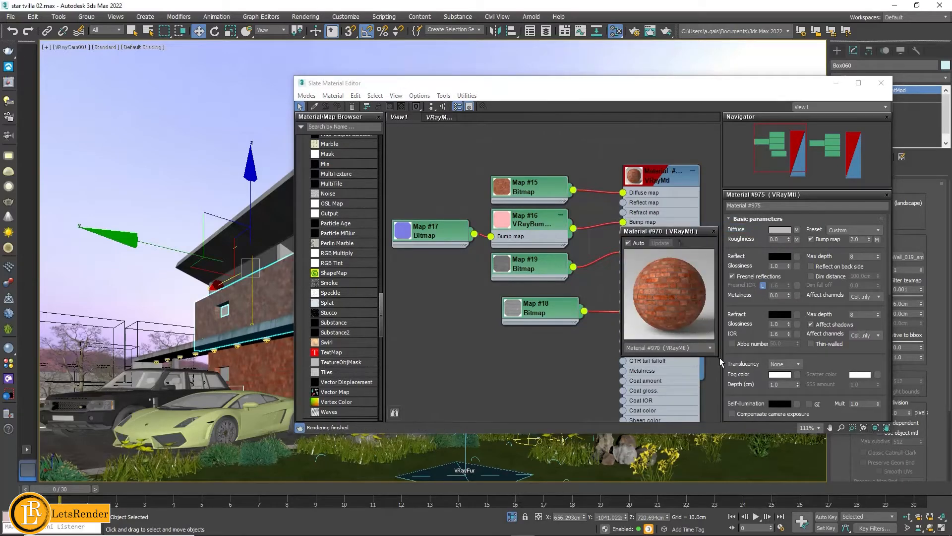
{"action": "left_click_drag", "start_coordinate": [717, 356], "coordinate": [868, 503]}
{"action": "left_click_drag", "start_coordinate": [779, 231], "coordinate": [171, 99]}
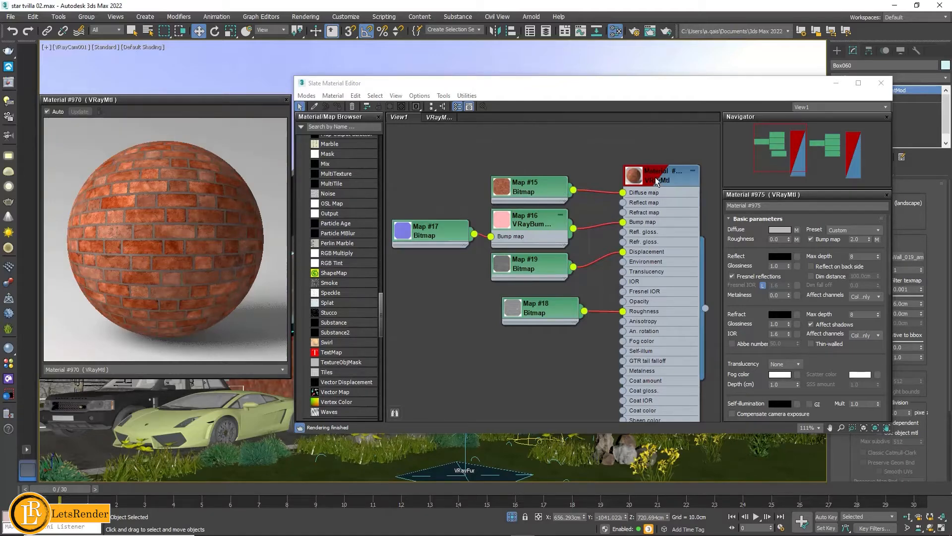
- Examine the brick normal bitmap feeding the VRayBump2Normal map and find the matching V-Ray map types in the map browser
{"action": "left_click_drag", "start_coordinate": [381, 311], "coordinate": [389, 261]}
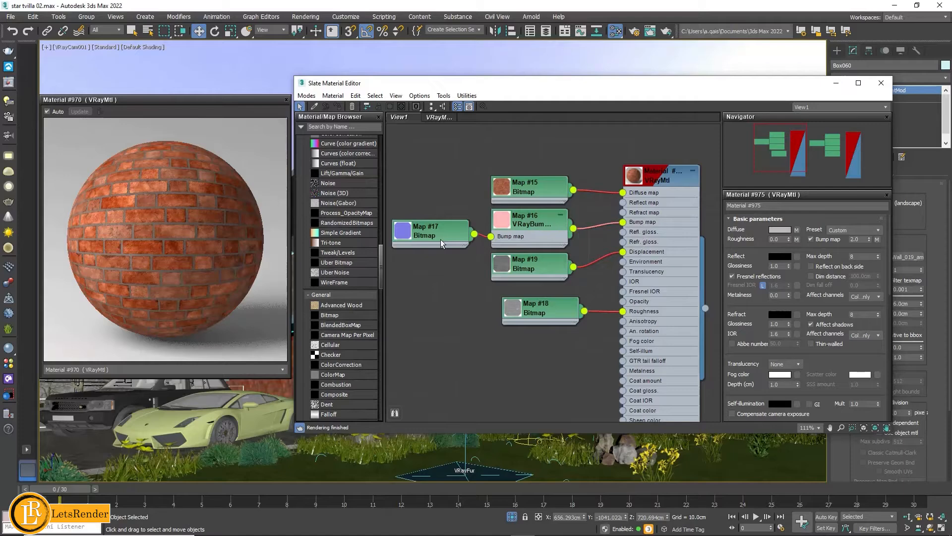
{"action": "left_click", "coordinate": [428, 237]}
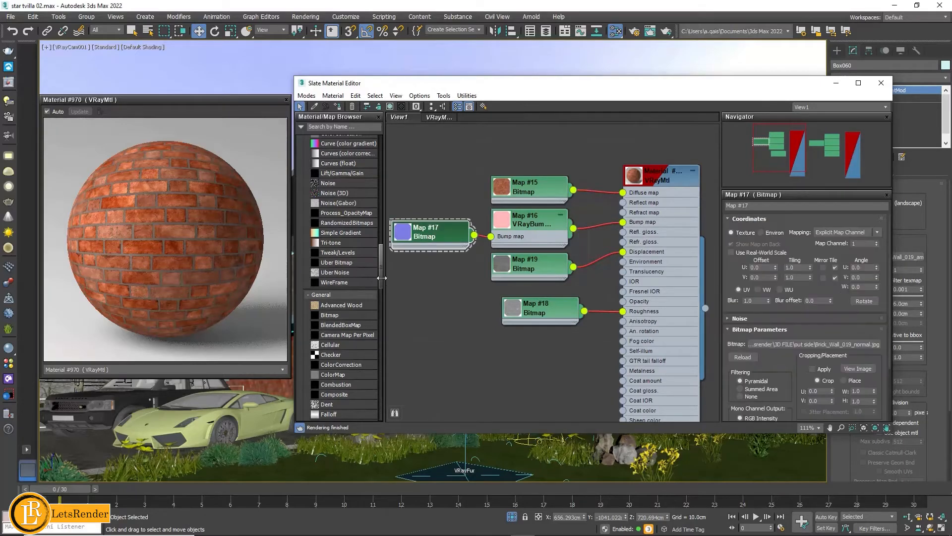
{"action": "left_click_drag", "start_coordinate": [379, 277], "coordinate": [385, 357]}
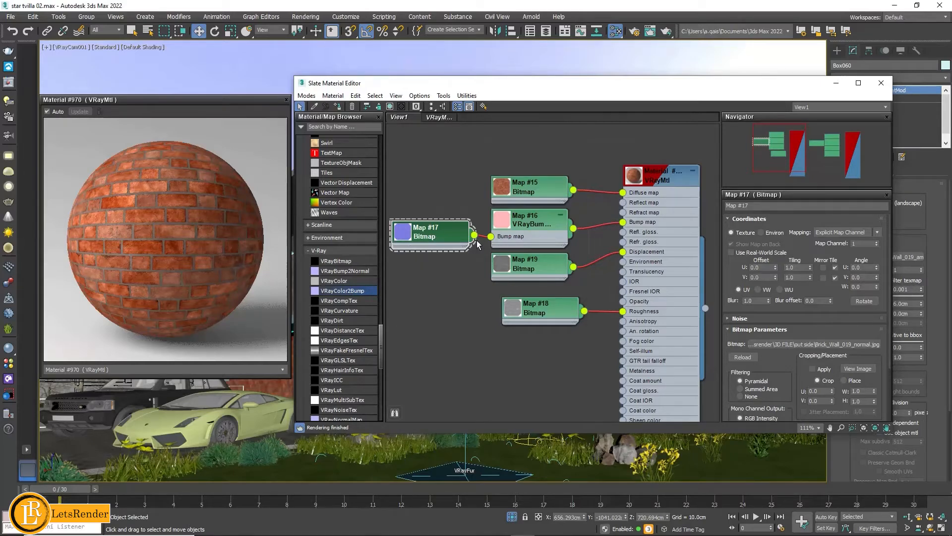
{"action": "double_click", "coordinate": [411, 237]}
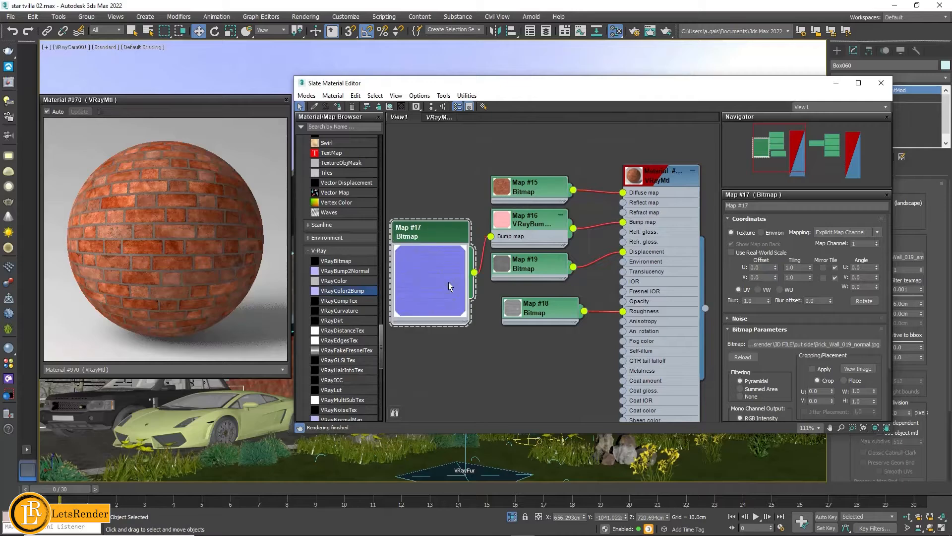
{"action": "double_click", "coordinate": [445, 244]}
{"action": "left_click", "coordinate": [481, 300]}
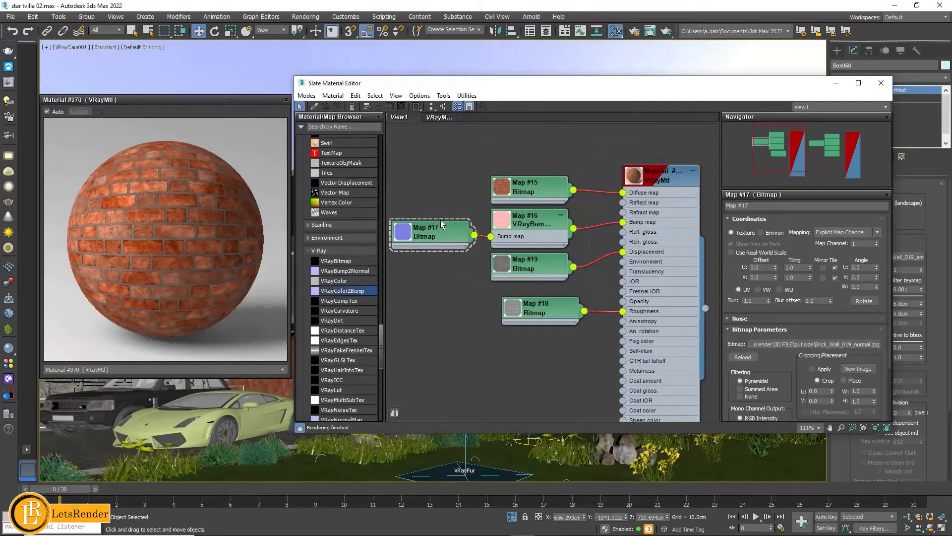
{"action": "left_click", "coordinate": [465, 236]}
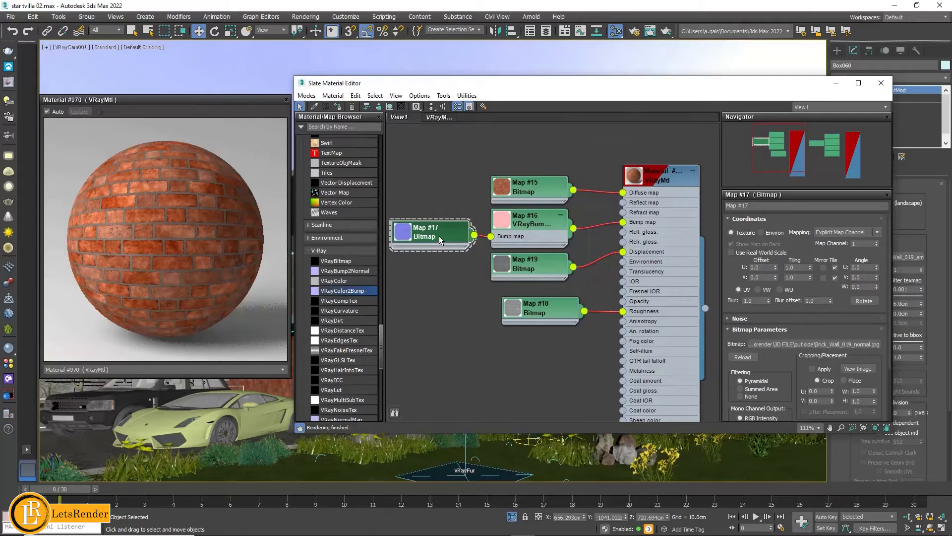
{"action": "double_click", "coordinate": [408, 237]}
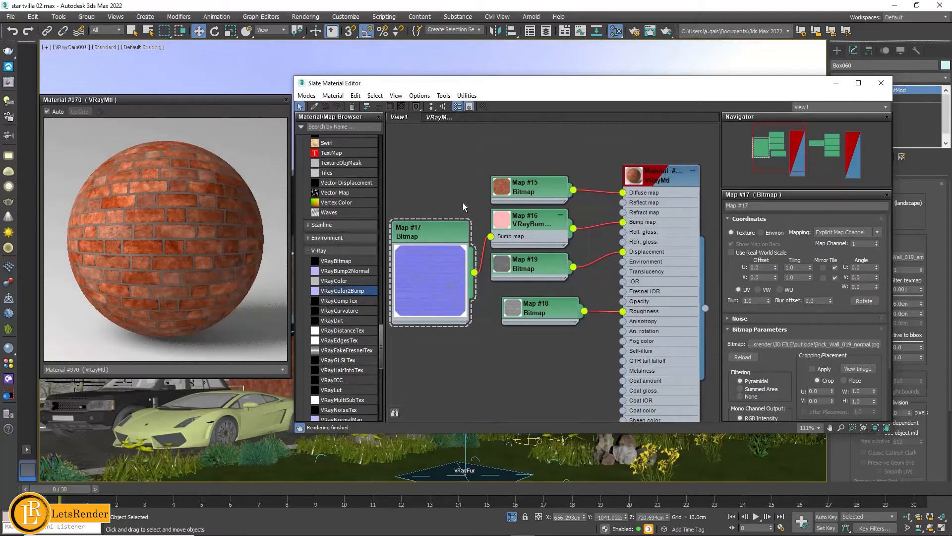
{"action": "left_click", "coordinate": [453, 235]}
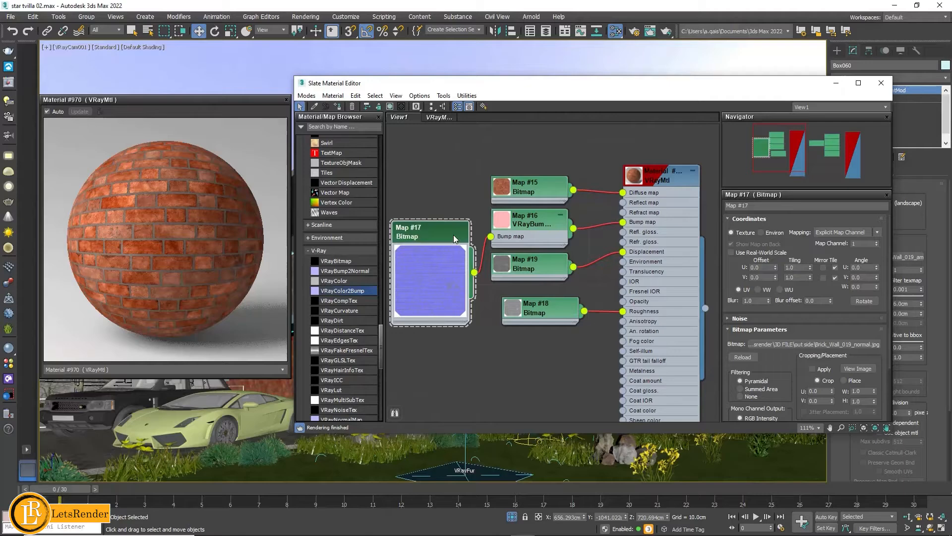
{"action": "double_click", "coordinate": [444, 258]}
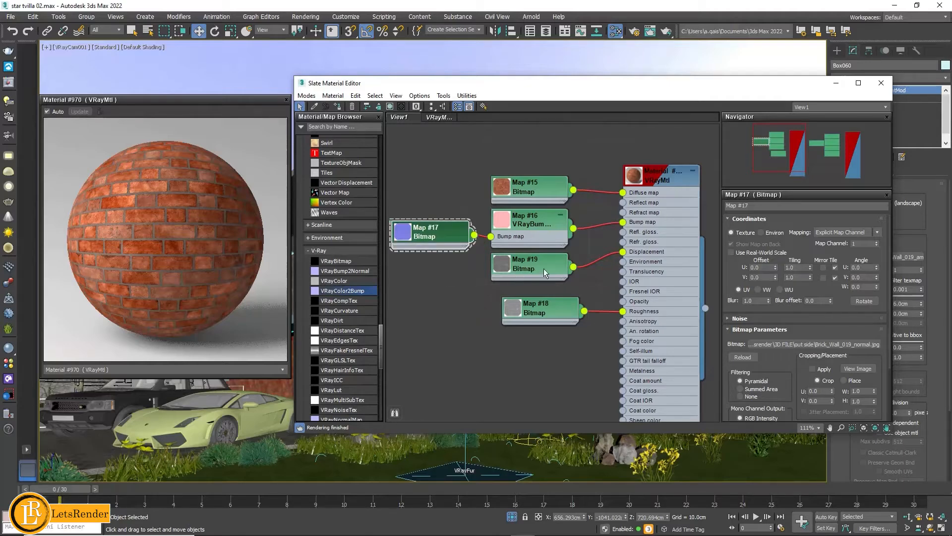
- Inspect the height bitmap connected to Displacement with an enlarged node preview, and the roughness bitmap connected to Roughness
{"action": "left_click", "coordinate": [505, 265]}
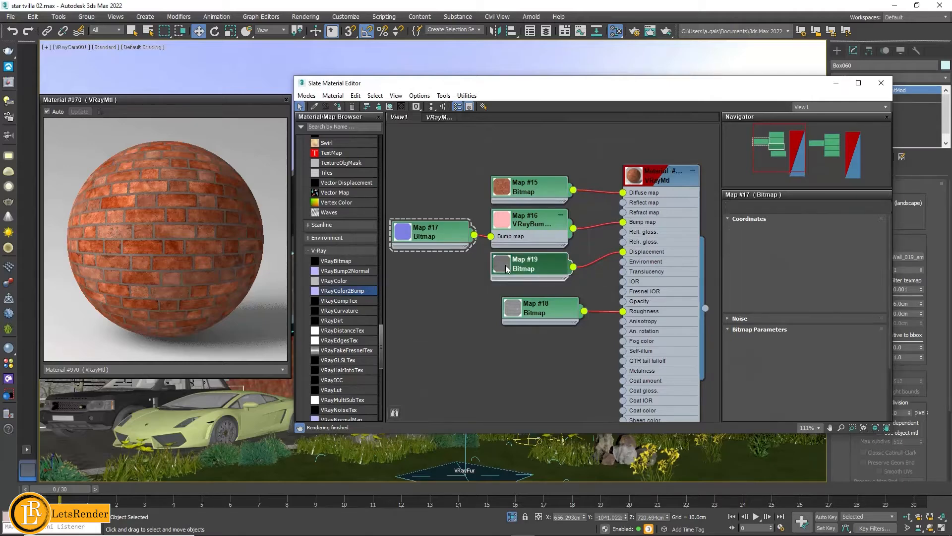
{"action": "double_click", "coordinate": [505, 265]}
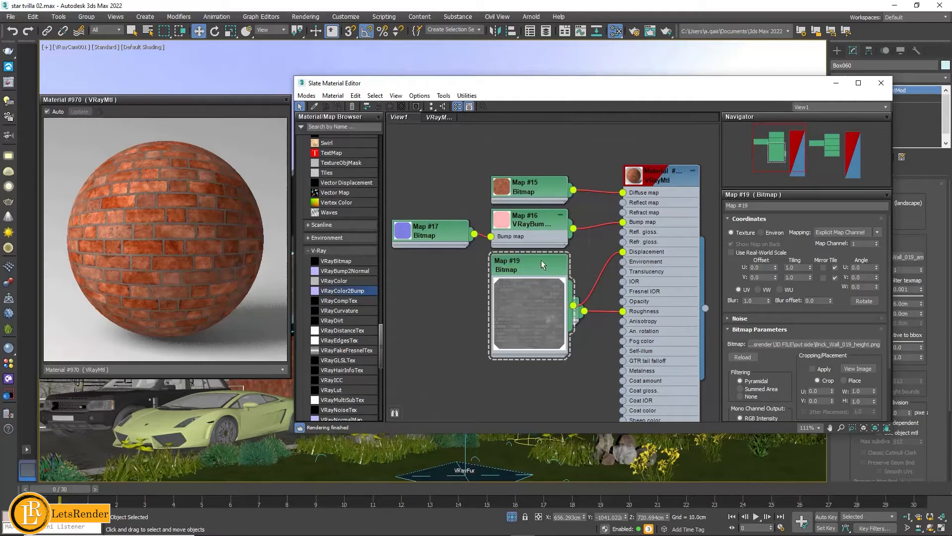
{"action": "left_click_drag", "start_coordinate": [538, 263], "coordinate": [446, 255]}
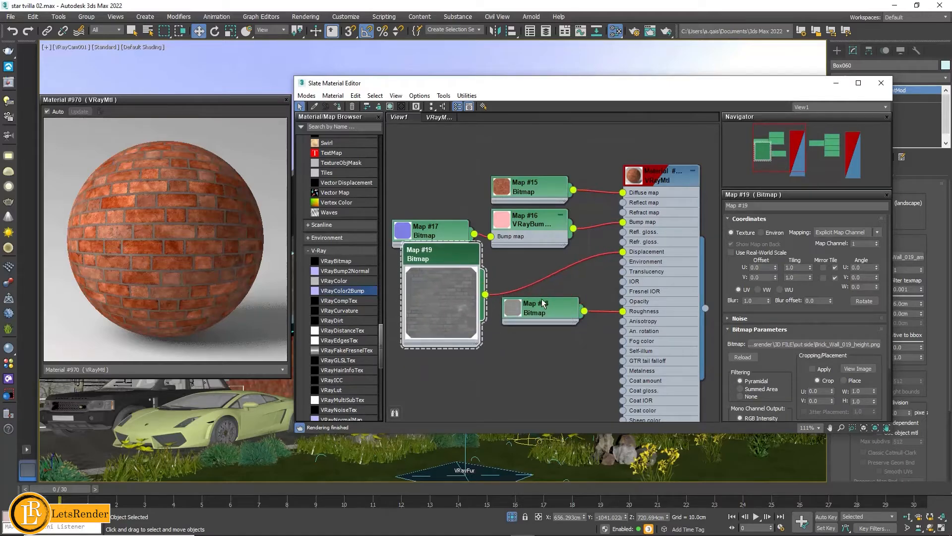
{"action": "left_click", "coordinate": [549, 310]}
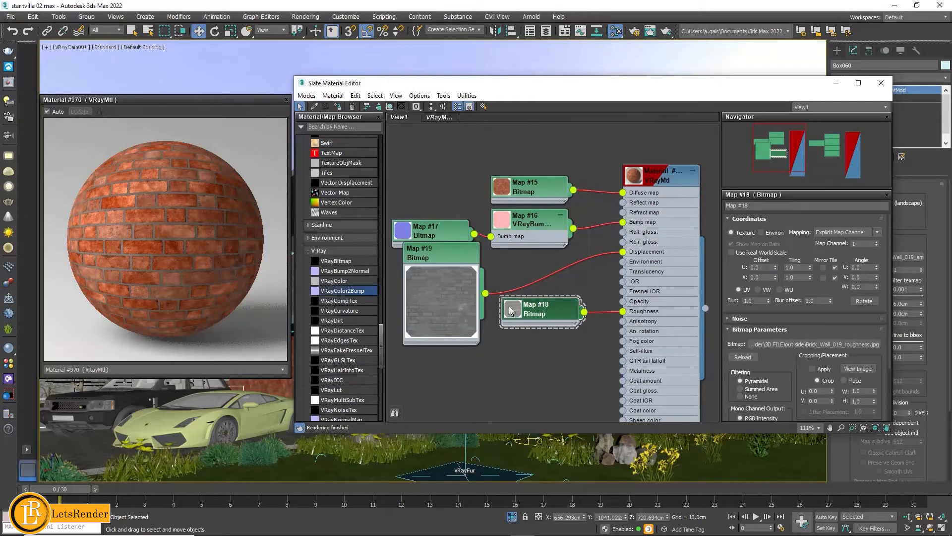
{"action": "left_click_drag", "start_coordinate": [489, 86], "coordinate": [493, 143]}
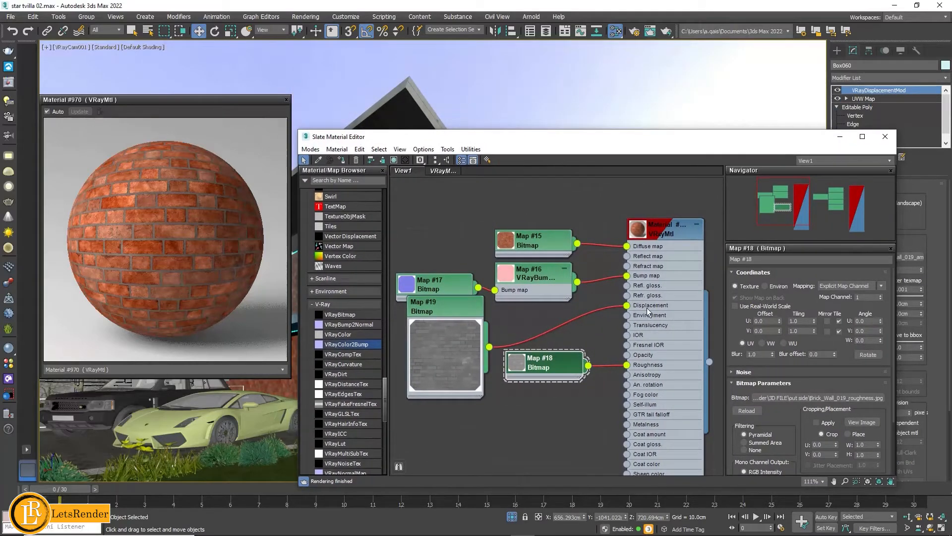
- Place the height bitmap node below the normal bitmap node, check its bitmap parameters and collapse its preview
{"action": "left_click", "coordinate": [448, 303]}
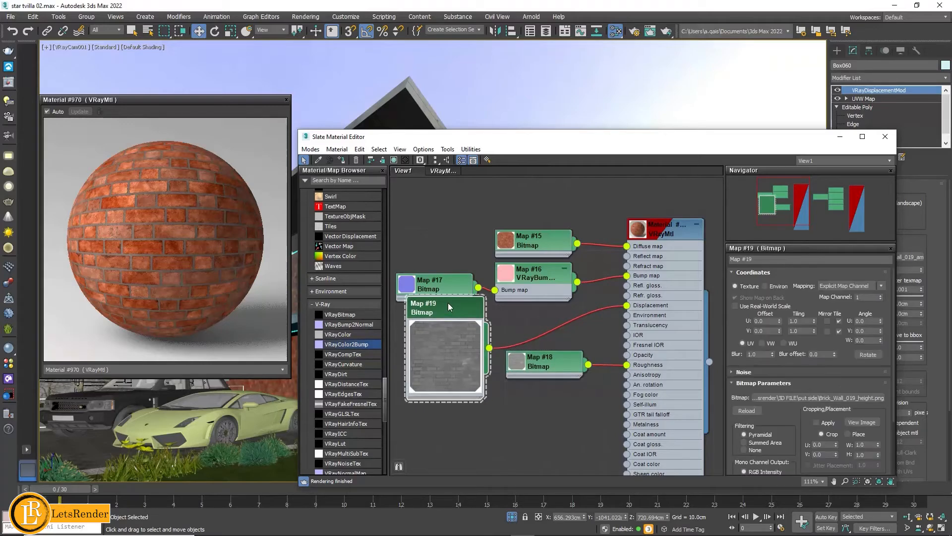
{"action": "left_click_drag", "start_coordinate": [463, 309], "coordinate": [451, 330]}
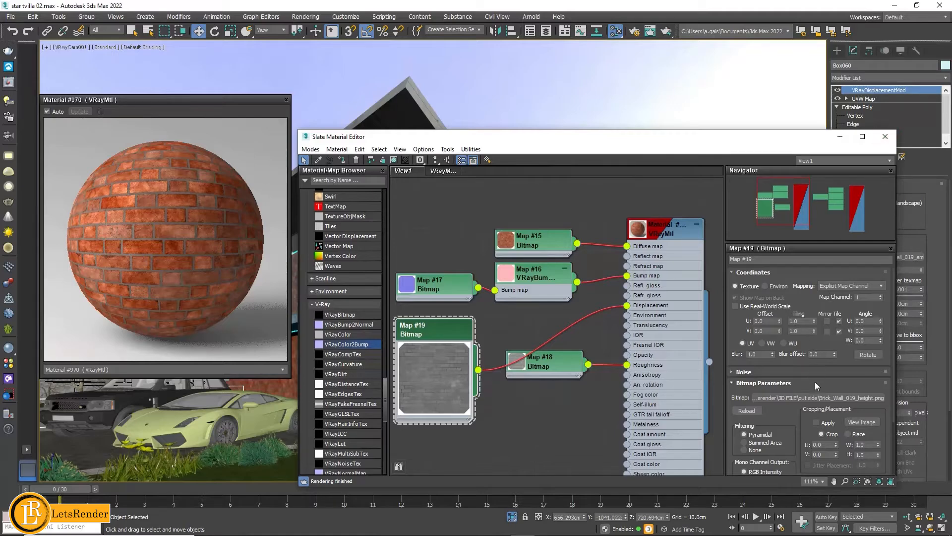
{"action": "scroll", "coordinate": [814, 382], "scroll_direction": "down", "scroll_amount": 3}
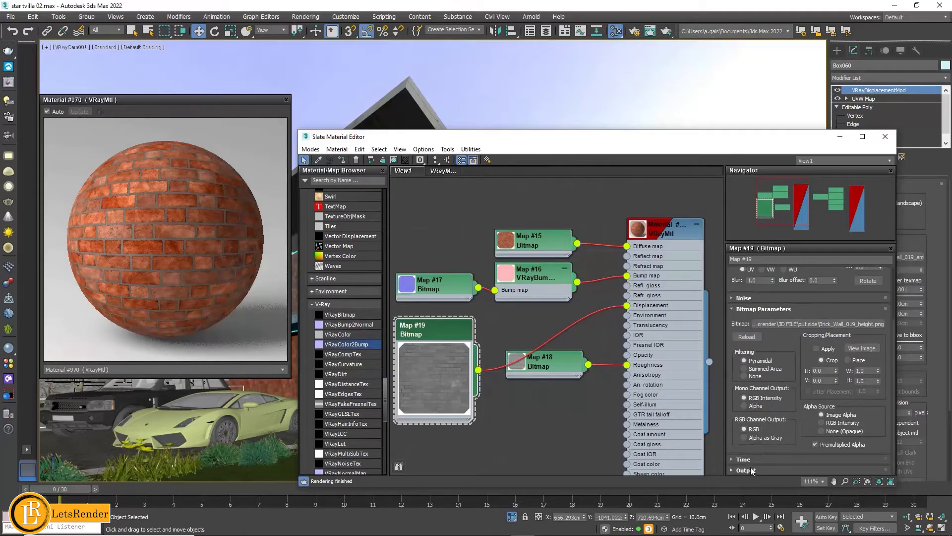
{"action": "double_click", "coordinate": [446, 384]}
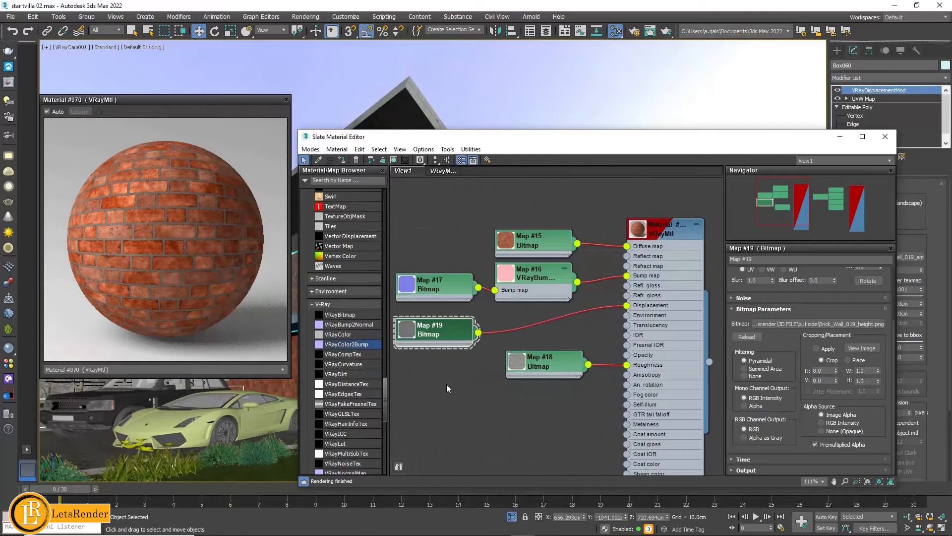
- Turn off the Displace map in the brick VRayMtl's Maps settings
{"action": "left_click", "coordinate": [671, 296]}
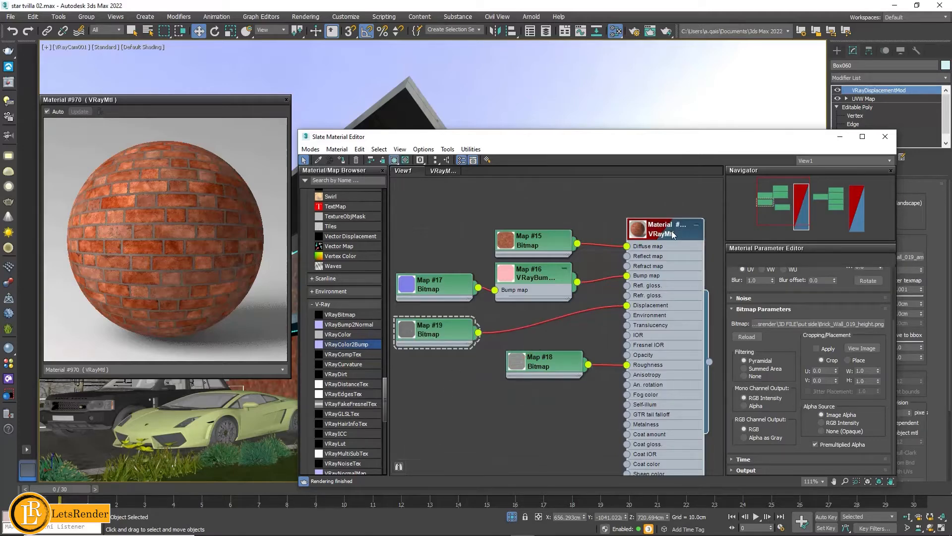
{"action": "left_click_drag", "start_coordinate": [672, 233], "coordinate": [673, 234]}
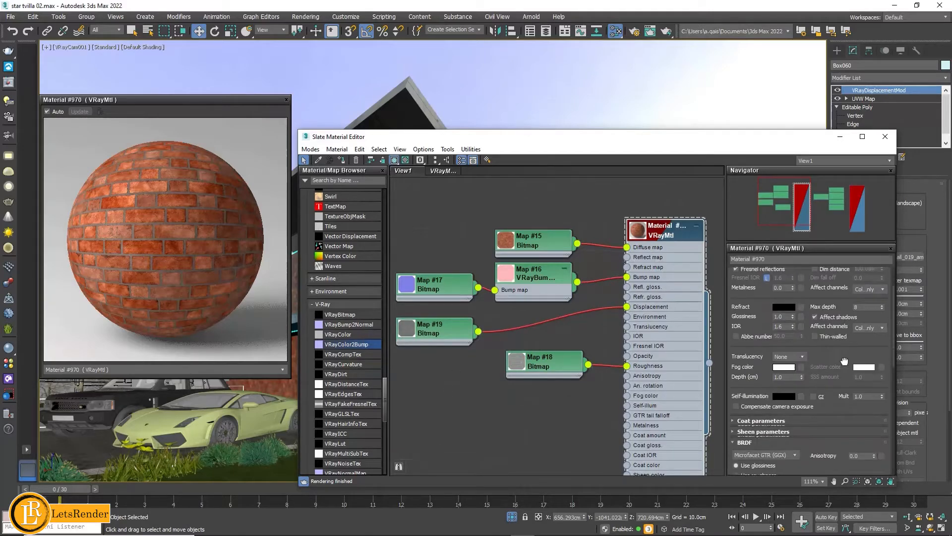
{"action": "left_click_drag", "start_coordinate": [838, 199], "coordinate": [835, 171]}
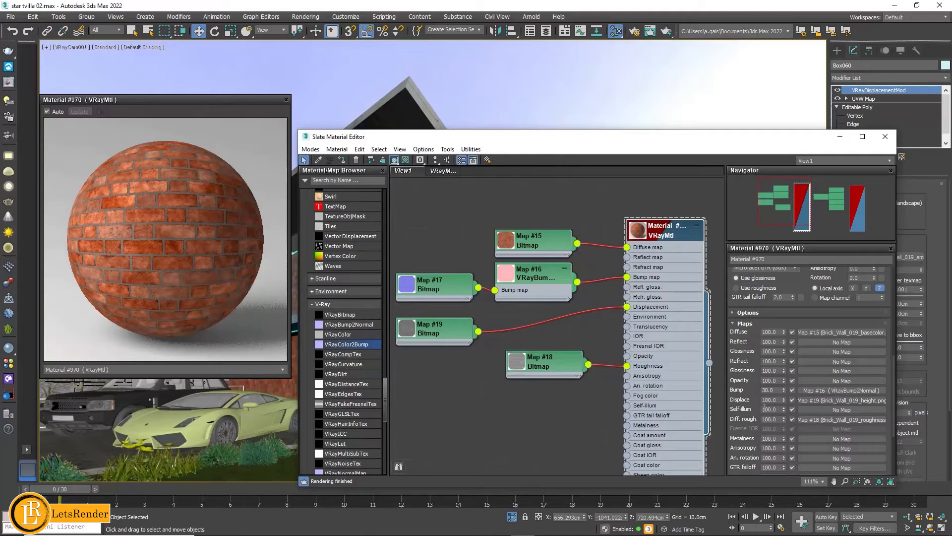
{"action": "left_click", "coordinate": [793, 401]}
- Move the Slate Material Editor clear of the view and show the brick wall's VRayDisplacementMod parameters
{"action": "left_click_drag", "start_coordinate": [734, 140], "coordinate": [597, 414]}
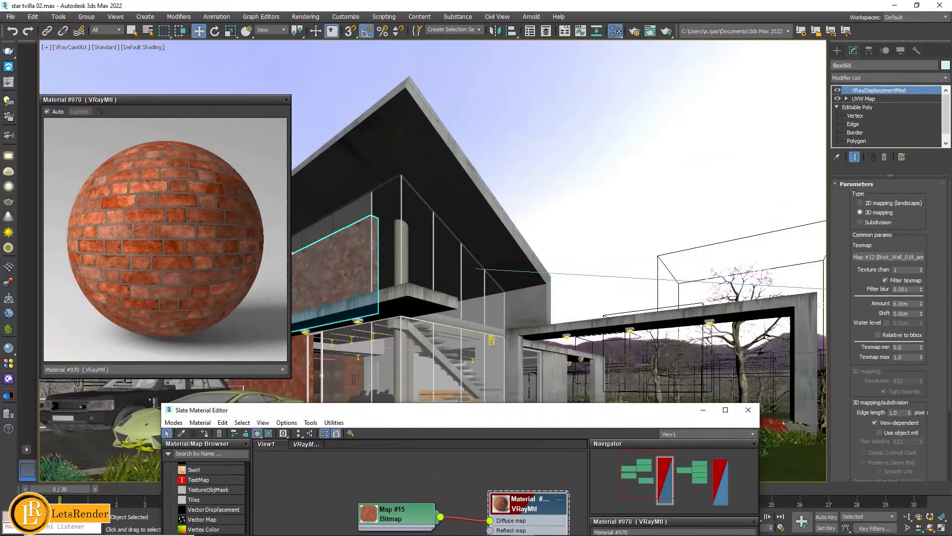
{"action": "left_click", "coordinate": [857, 51]}
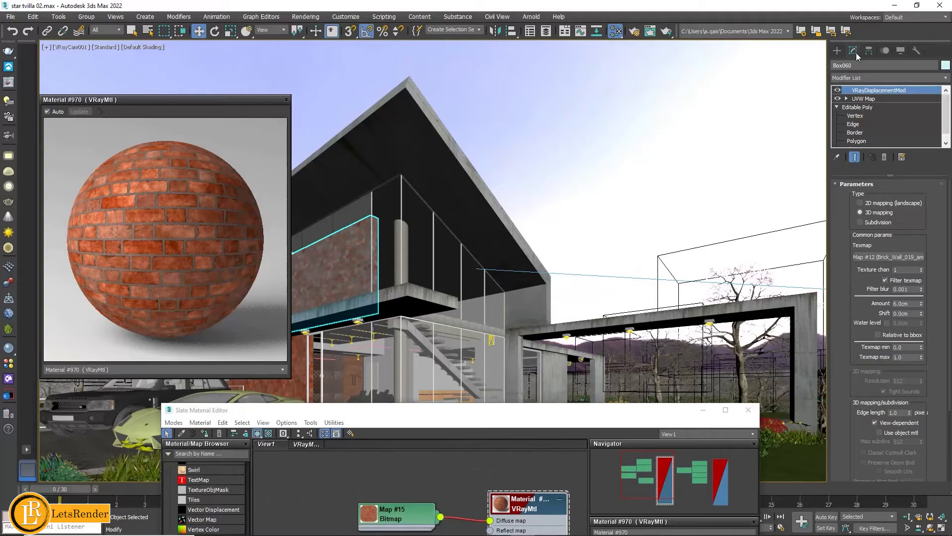
- Find VRayDisplacementMod among the object-space modifiers available for the selected brick wall
{"action": "left_click", "coordinate": [839, 50]}
{"action": "left_click", "coordinate": [852, 51]}
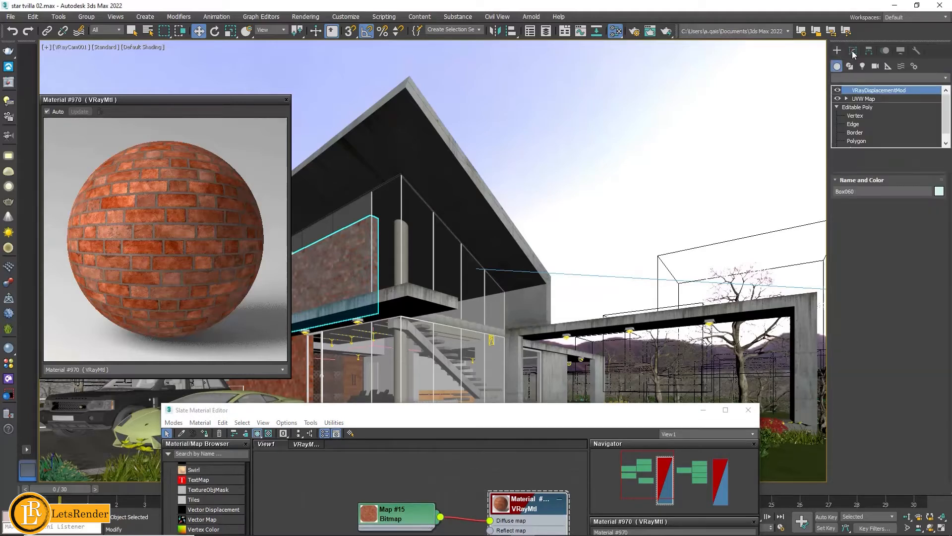
{"action": "left_click", "coordinate": [936, 79]}
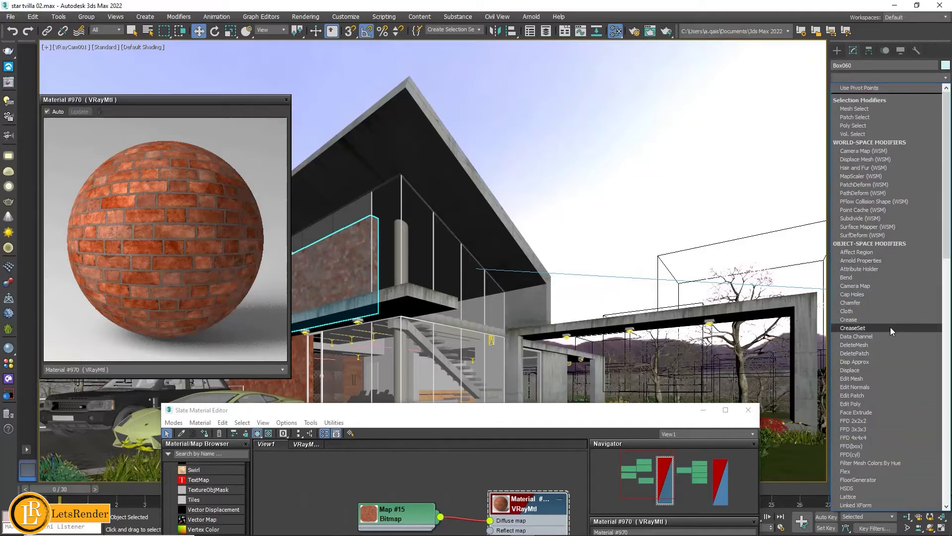
{"action": "scroll", "coordinate": [890, 342], "scroll_direction": "down", "scroll_amount": 15}
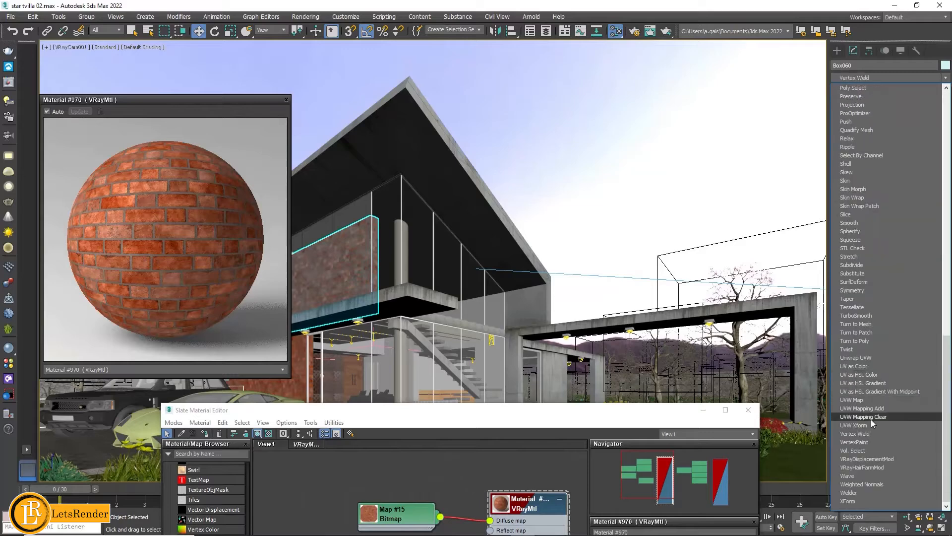
{"action": "left_click", "coordinate": [870, 459]}
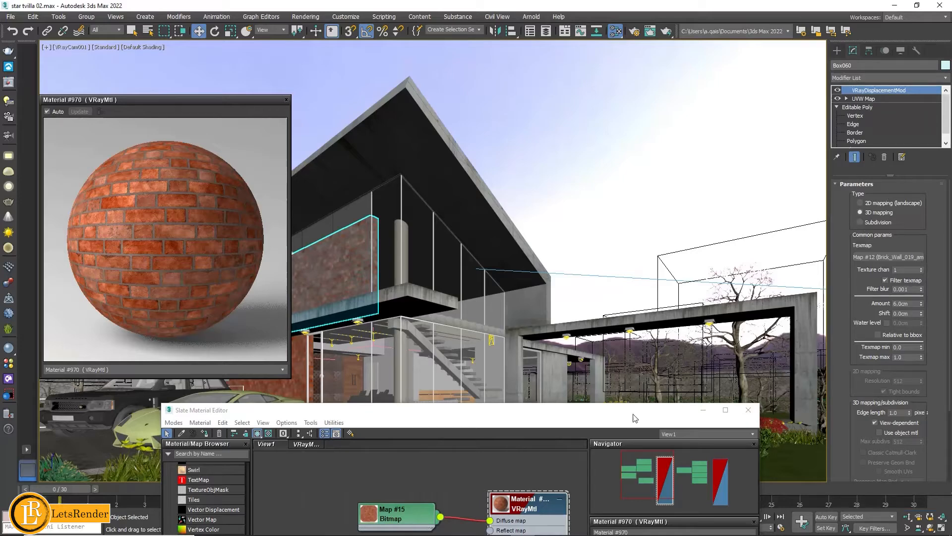
- Review the wall's displacement parameters alongside the brick material's Displace map setting, close the material editor and deselect the wall
{"action": "left_click_drag", "start_coordinate": [630, 410], "coordinate": [611, 112]}
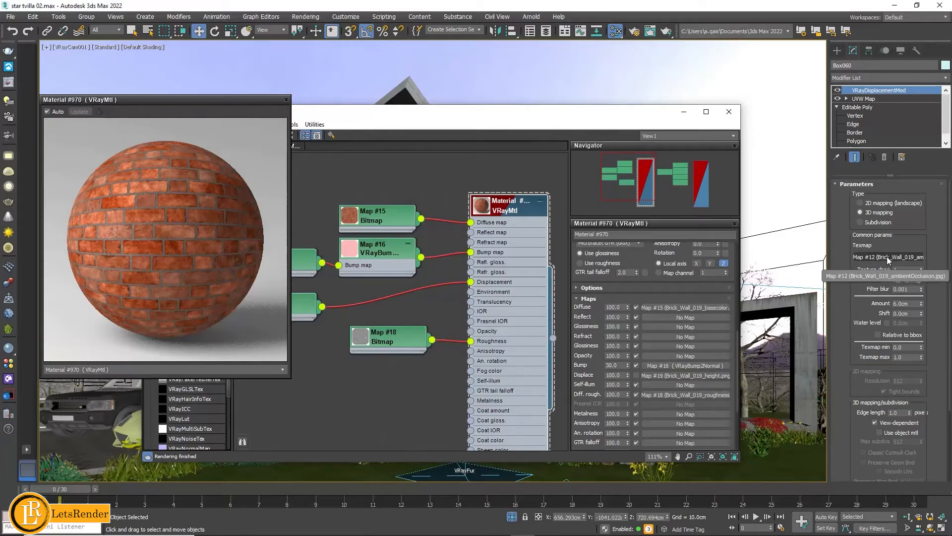
{"action": "left_click_drag", "start_coordinate": [846, 398], "coordinate": [850, 245]}
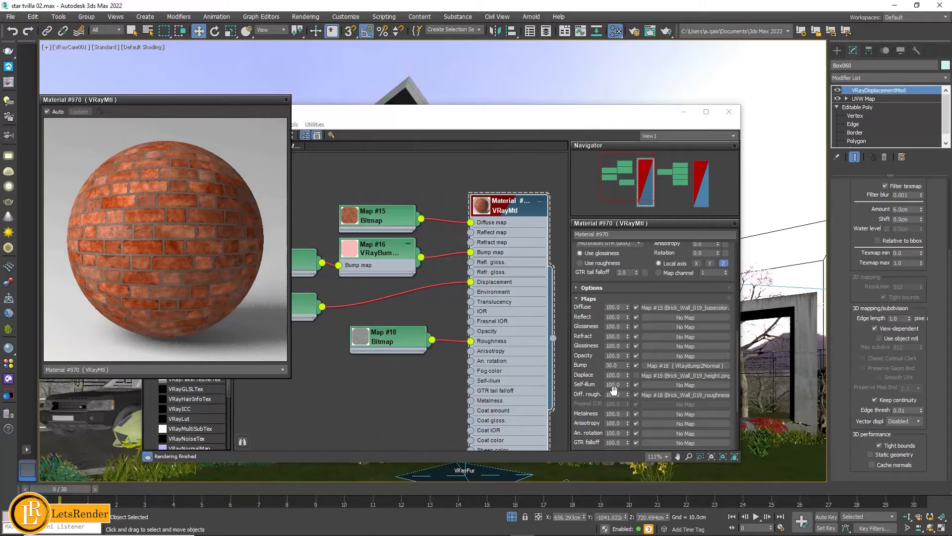
{"action": "left_click", "coordinate": [637, 376]}
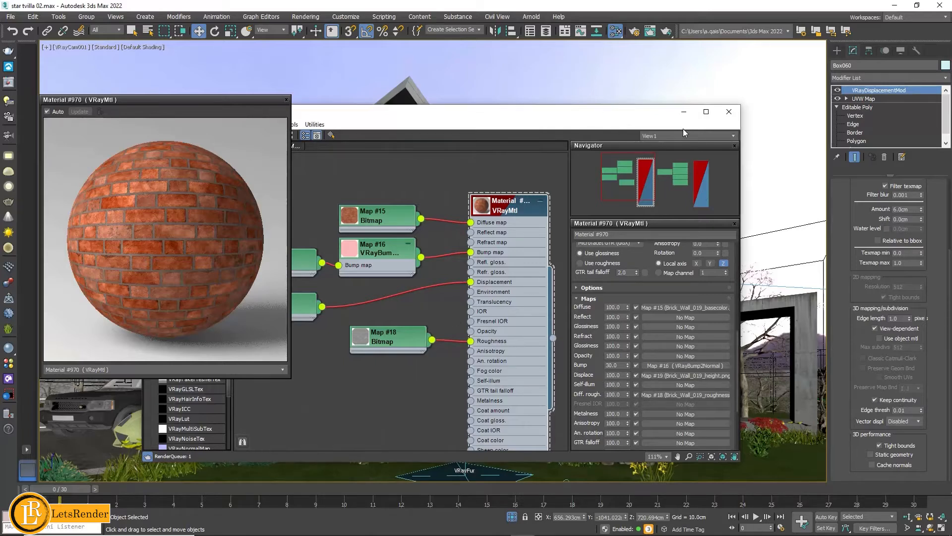
{"action": "left_click", "coordinate": [727, 113]}
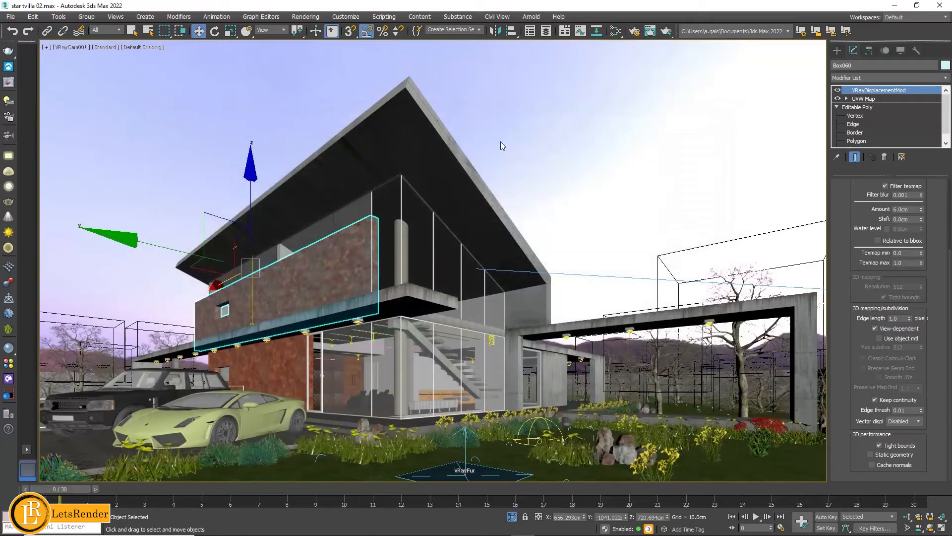
{"action": "left_click", "coordinate": [689, 166]}
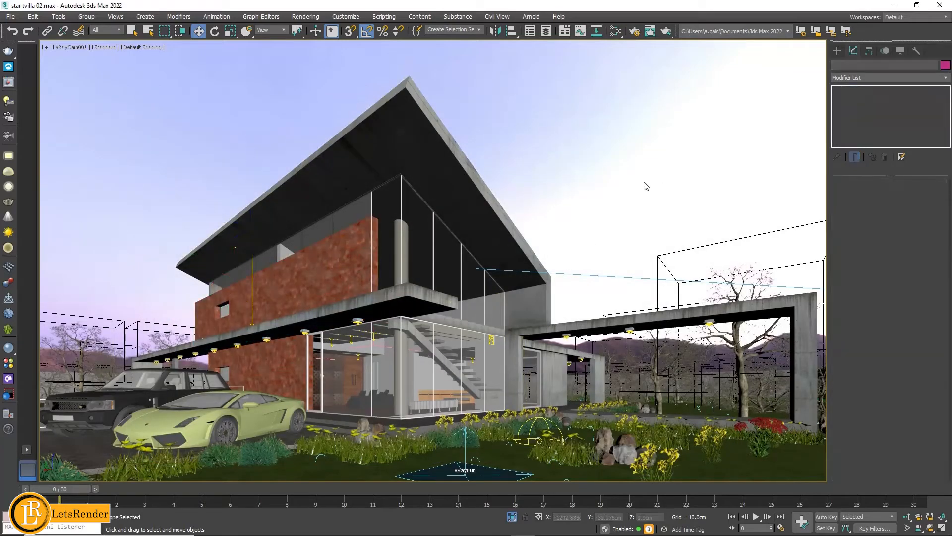
- Open the render setup and check V-Ray's frame buffer options
{"action": "key", "text": "F10"}
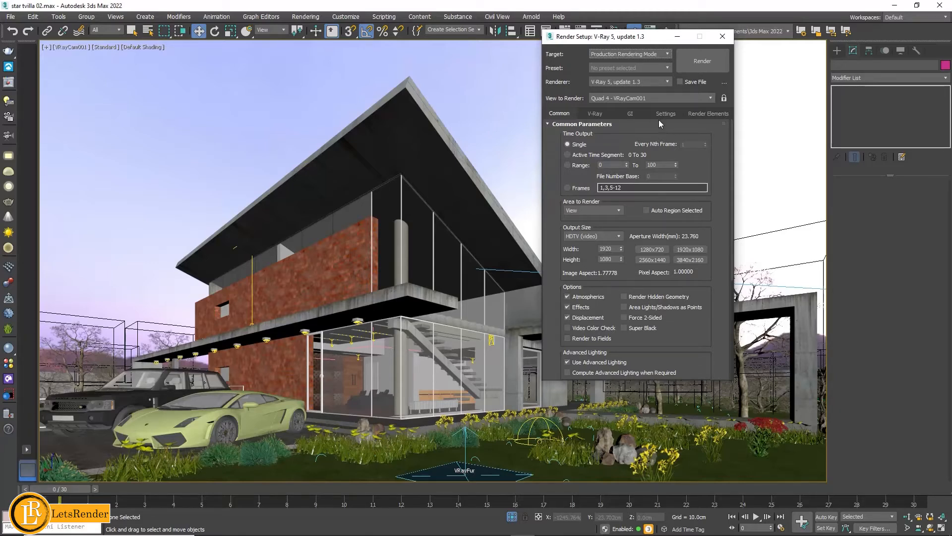
{"action": "left_click", "coordinate": [599, 113]}
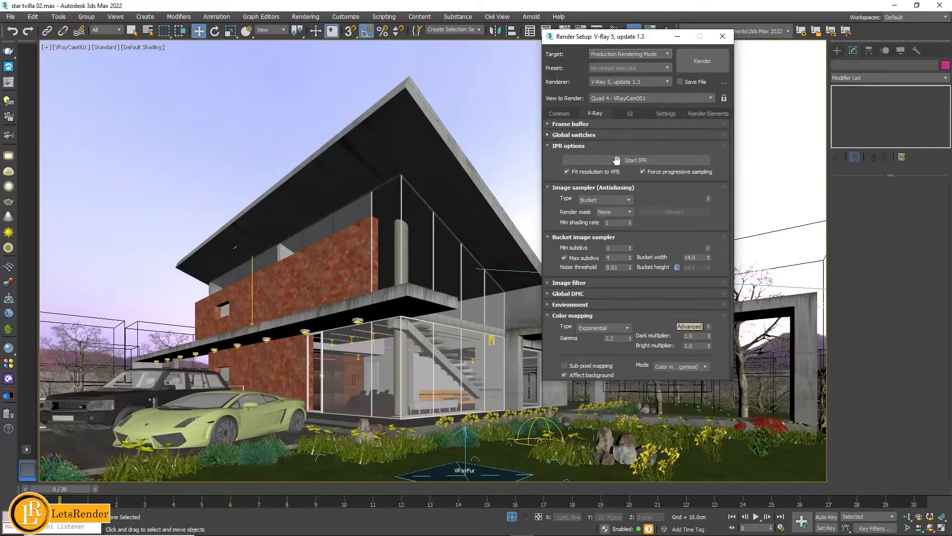
{"action": "left_click", "coordinate": [571, 125]}
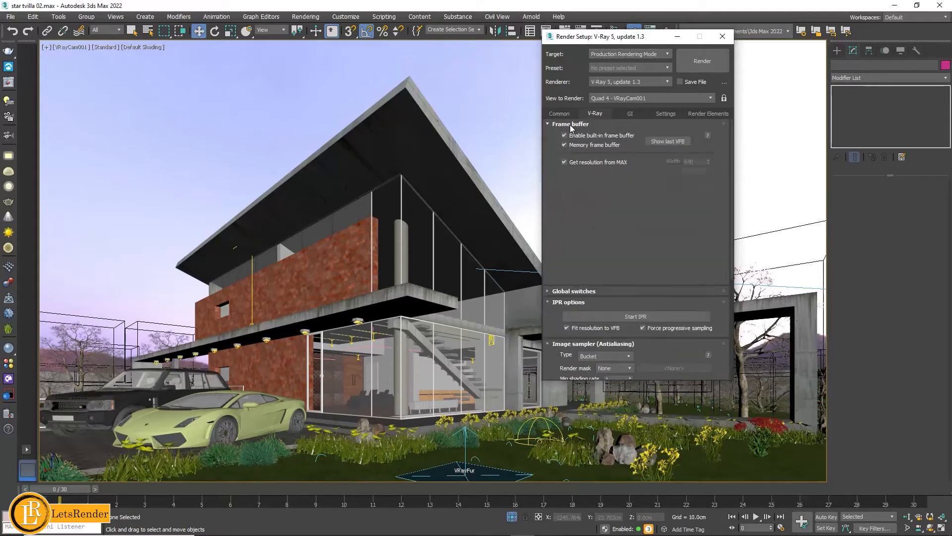
{"action": "left_click", "coordinate": [571, 125]}
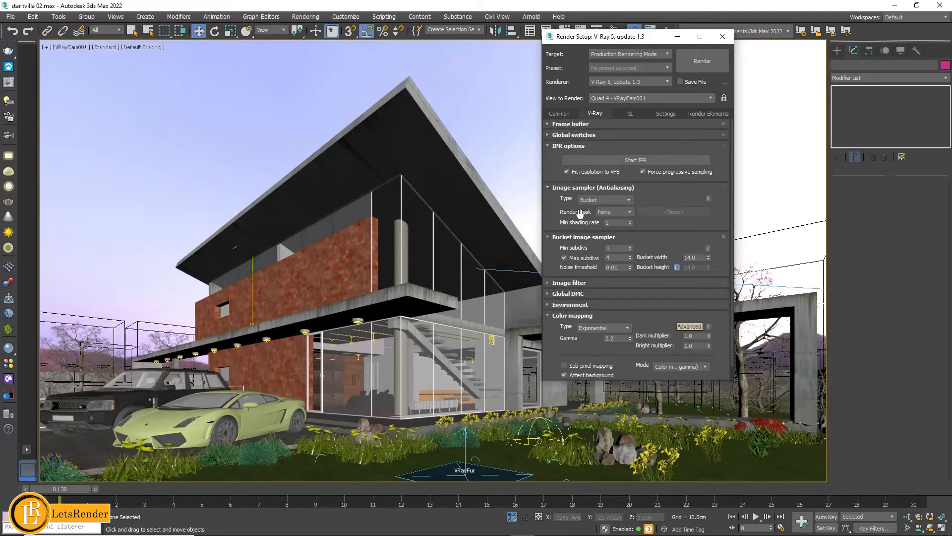
- Check the Bucket image sampler type, its subdivs and noise threshold settings, and the image filter options
{"action": "left_click", "coordinate": [602, 201]}
{"action": "left_click", "coordinate": [598, 209]}
{"action": "scroll", "coordinate": [668, 223], "scroll_direction": "down", "scroll_amount": 1}
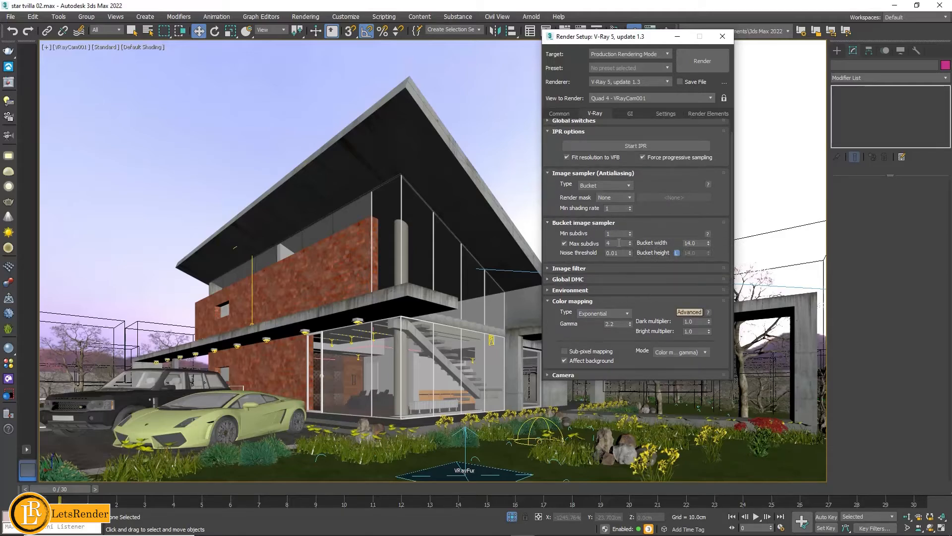
{"action": "mouse_move", "coordinate": [624, 254]}
{"action": "left_click", "coordinate": [580, 270]}
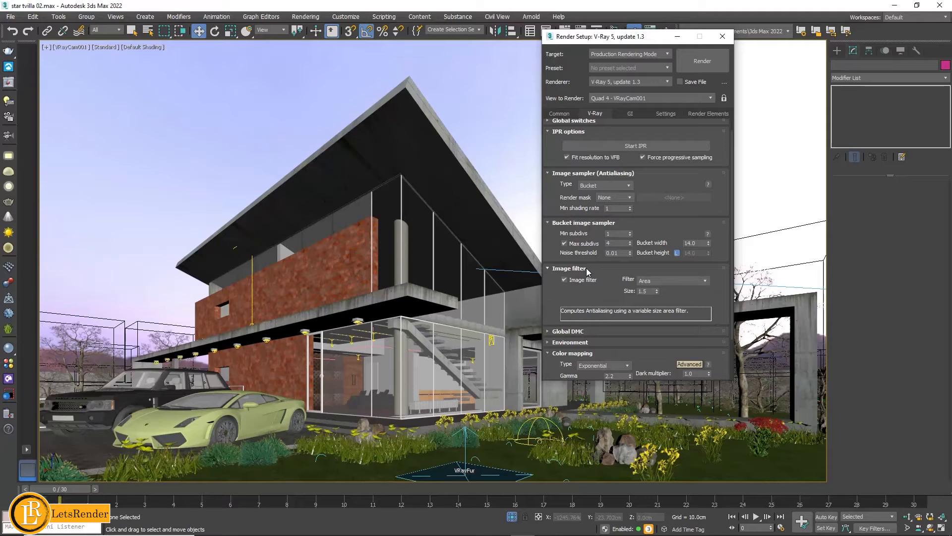
{"action": "left_click", "coordinate": [586, 268]}
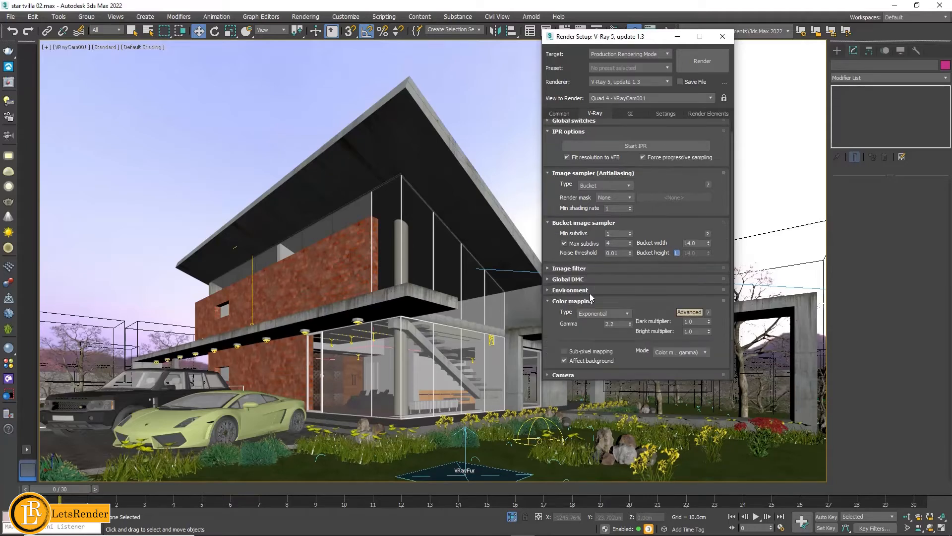
- Try the Reinhard color mapping type with its burn value, and set the type back to Exponential
{"action": "left_click", "coordinate": [603, 313]}
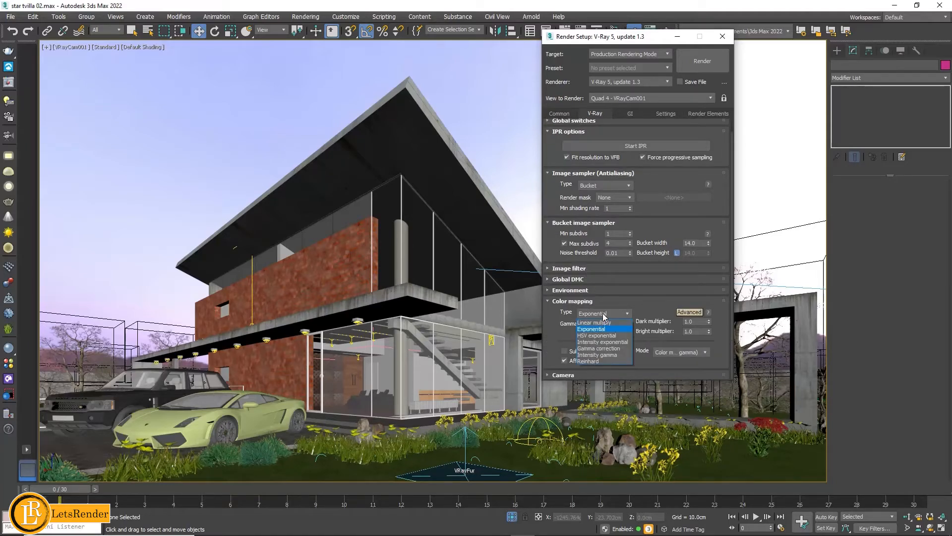
{"action": "left_click", "coordinate": [604, 315]}
{"action": "left_click", "coordinate": [604, 315]}
{"action": "left_click", "coordinate": [589, 361]}
{"action": "double_click", "coordinate": [696, 332]}
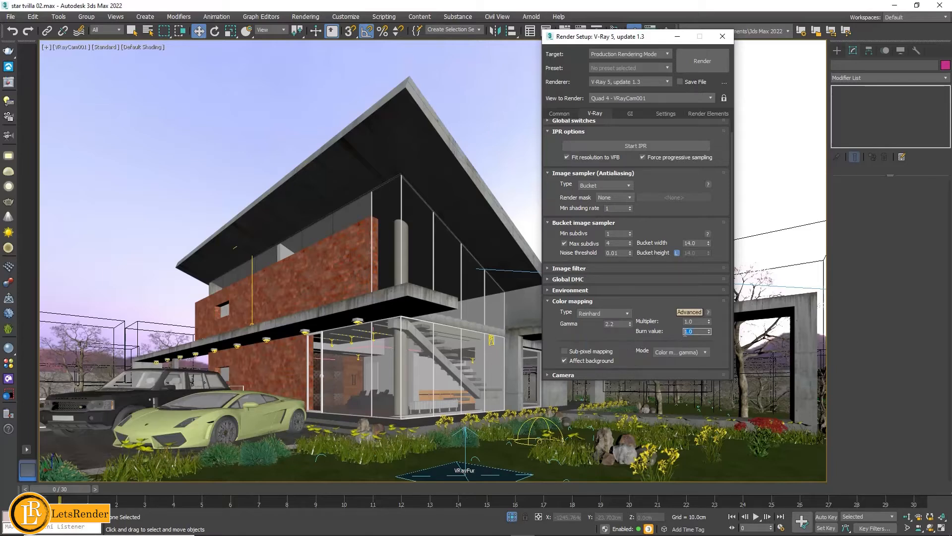
{"action": "left_click", "coordinate": [603, 313]}
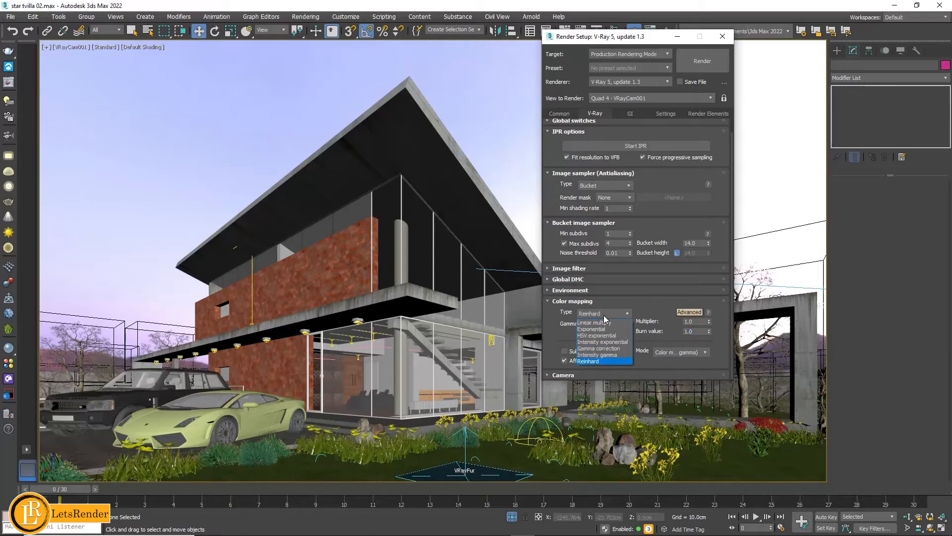
{"action": "left_click", "coordinate": [598, 330]}
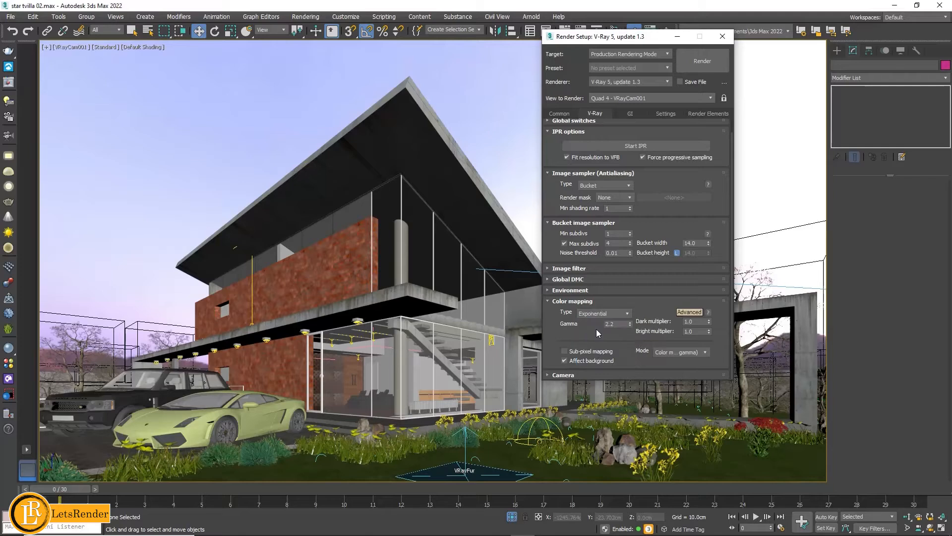
- Review the global illumination engines, the irradiance map settings and the light cache subdivs
{"action": "left_click", "coordinate": [629, 115]}
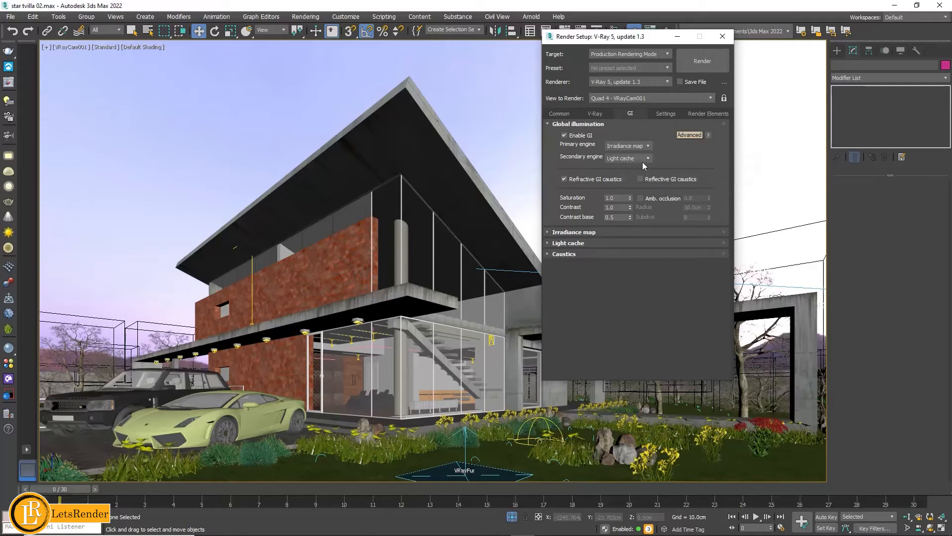
{"action": "left_click", "coordinate": [574, 232]}
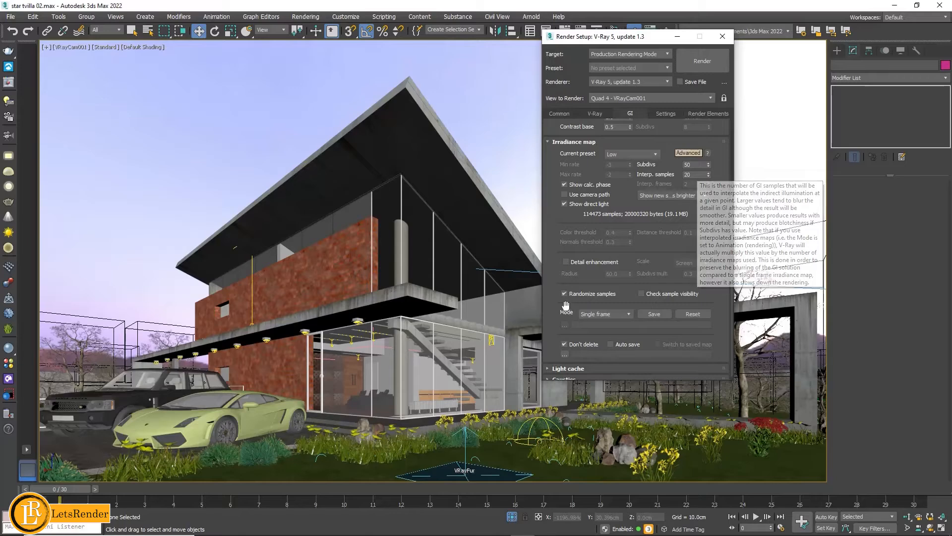
{"action": "left_click_drag", "start_coordinate": [557, 268], "coordinate": [557, 263]}
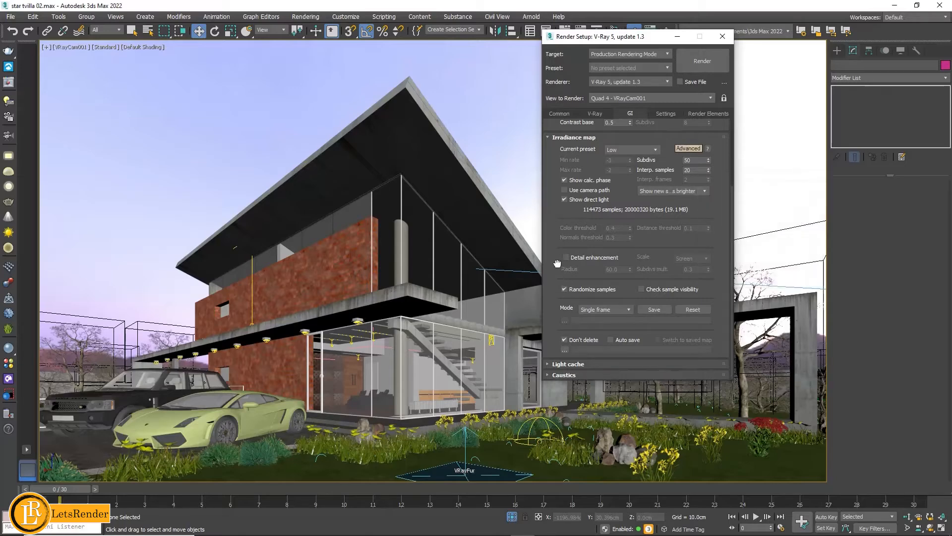
{"action": "left_click", "coordinate": [574, 364]}
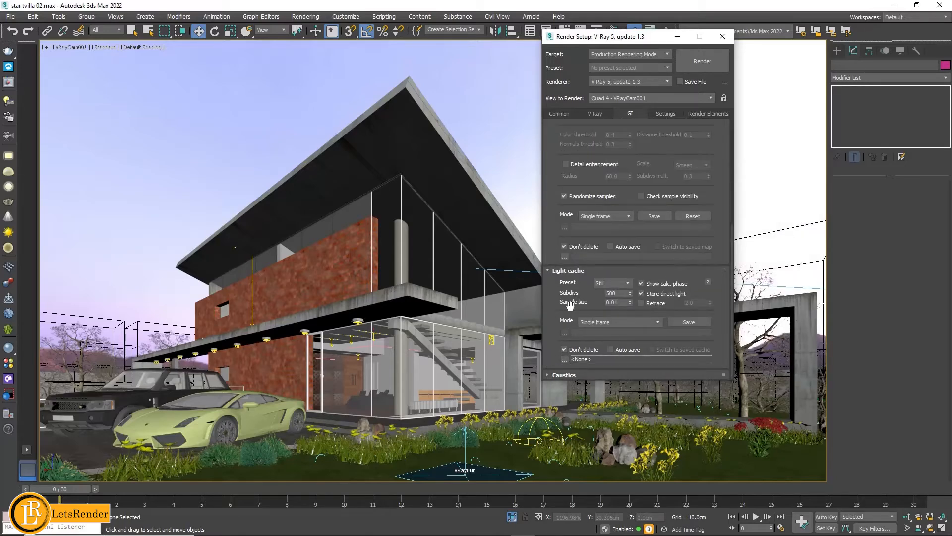
{"action": "left_click", "coordinate": [623, 293]}
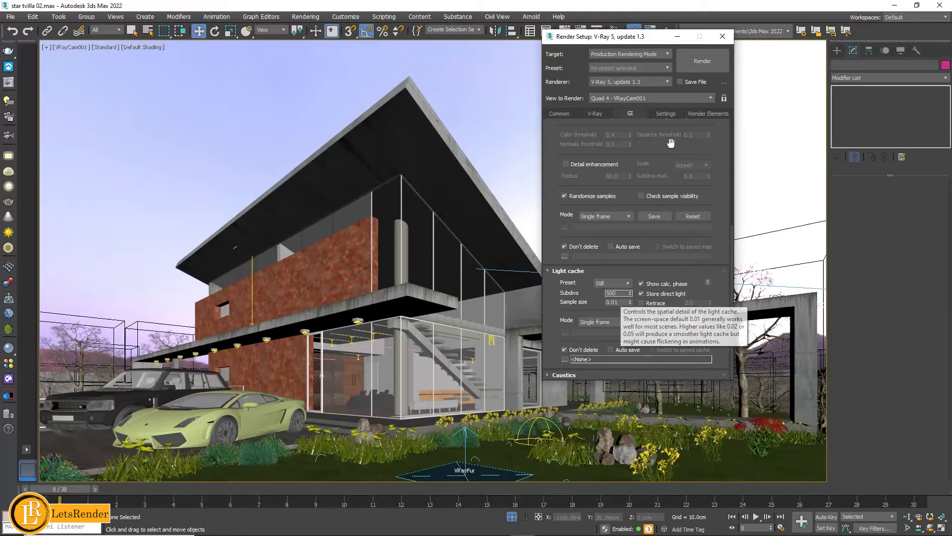
- Review the VRayDenoiser, VRayAO and VRayExtraTex render elements and examine the VRayExtraTex parameters
{"action": "left_click", "coordinate": [703, 114]}
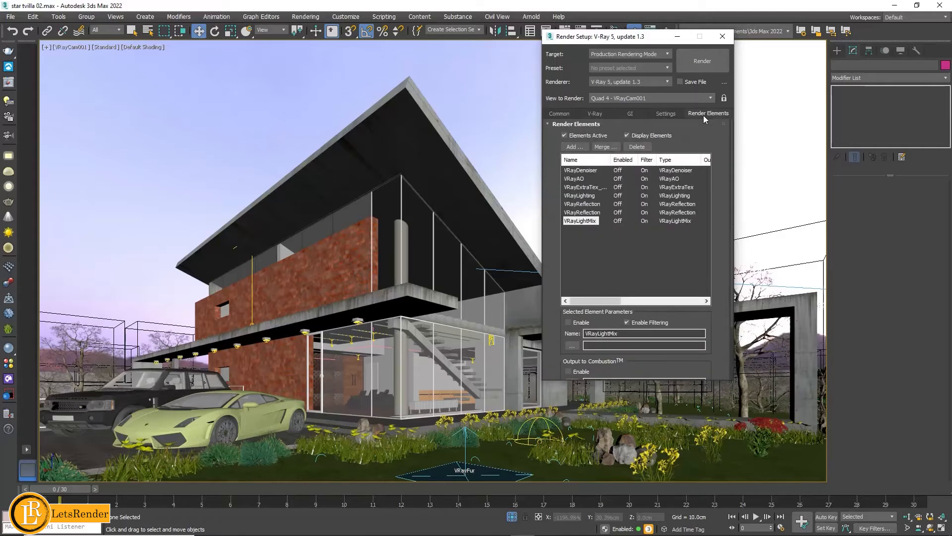
{"action": "left_click", "coordinate": [594, 171]}
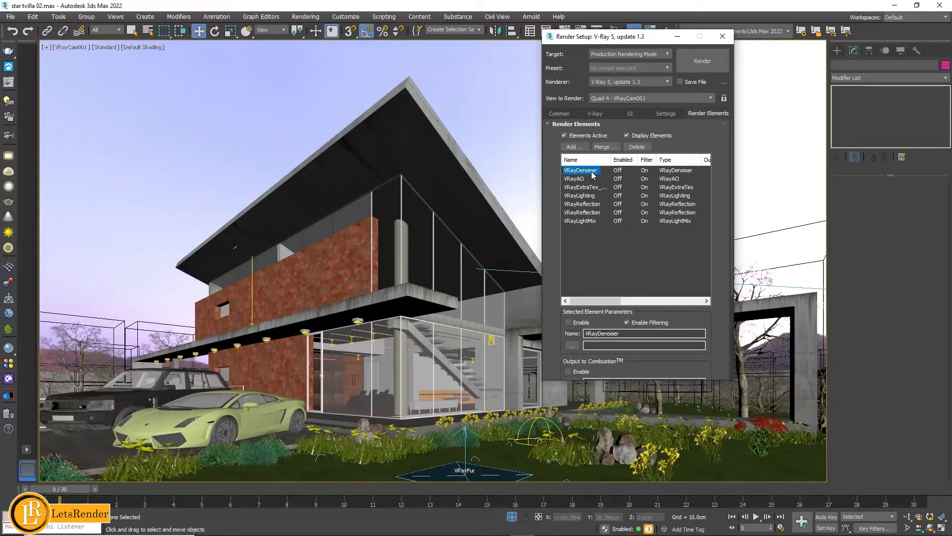
{"action": "left_click", "coordinate": [576, 179]}
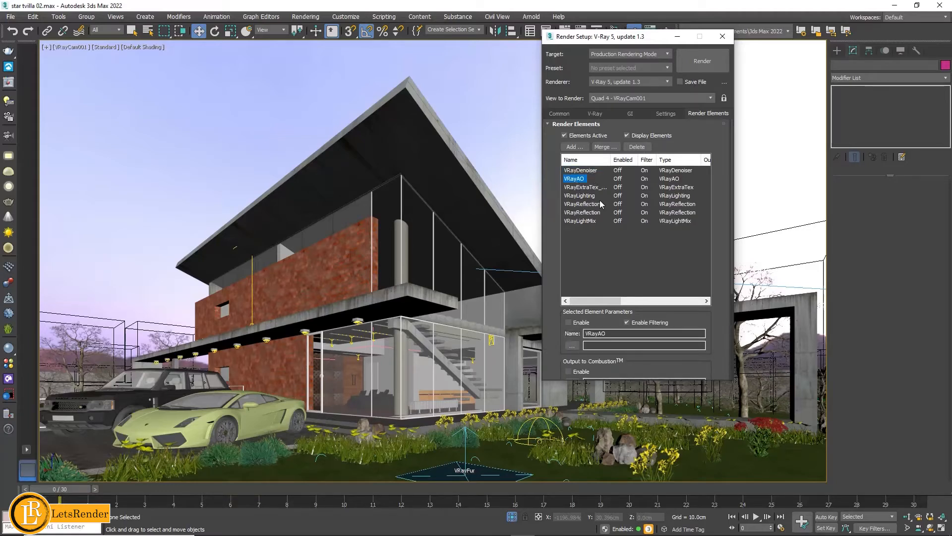
{"action": "left_click", "coordinate": [589, 189]}
{"action": "left_click", "coordinate": [685, 320]}
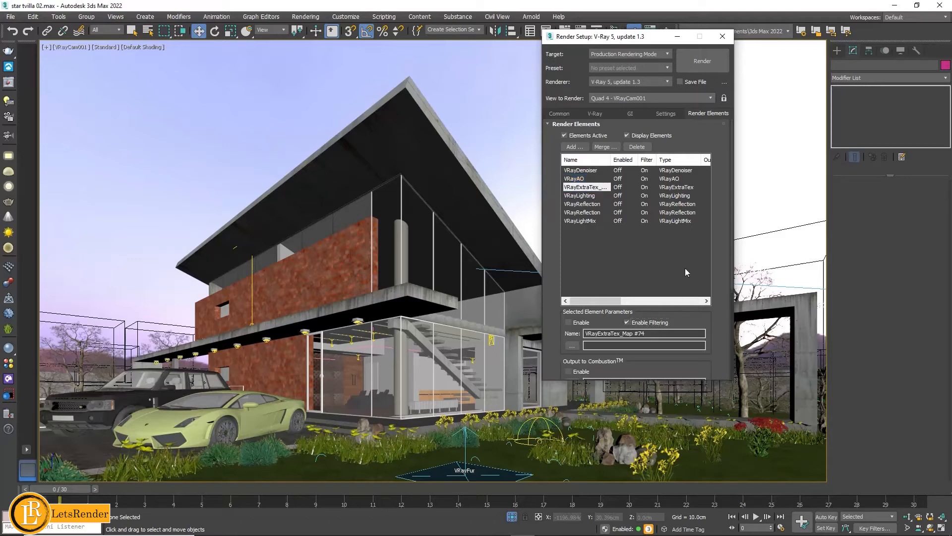
{"action": "scroll", "coordinate": [712, 319], "scroll_direction": "down", "scroll_amount": 5}
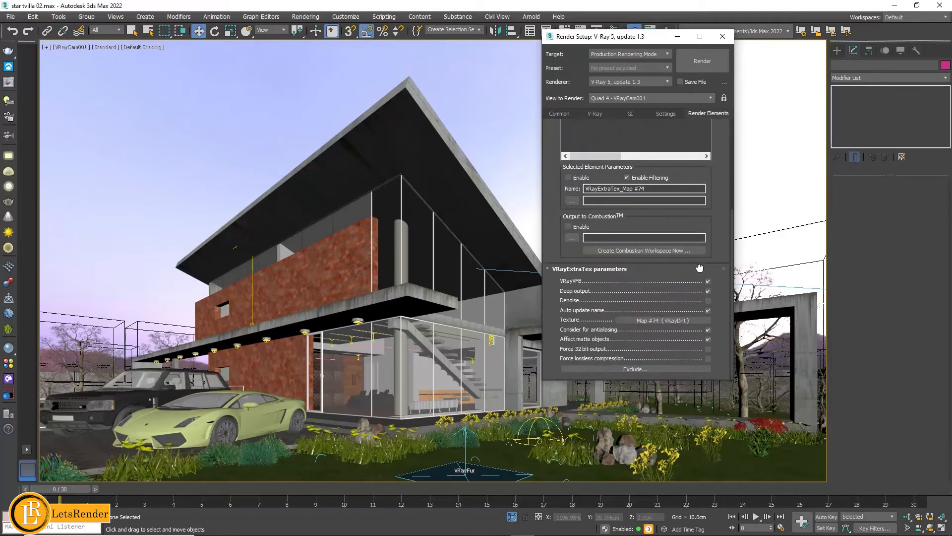
- Look up the VRayDirt map type for the VRayExtraTex element's texture and dismiss the map browser
{"action": "left_click", "coordinate": [674, 321]}
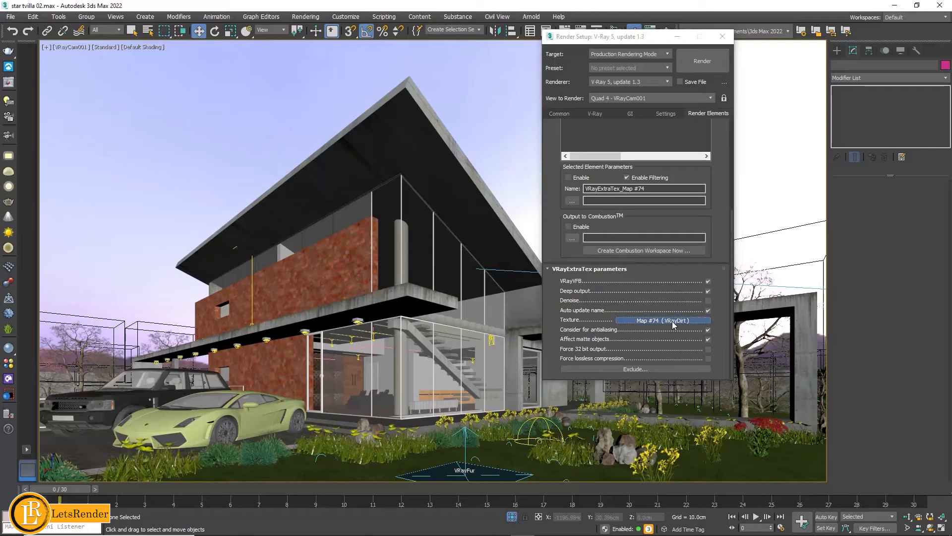
{"action": "scroll", "coordinate": [741, 375], "scroll_direction": "down", "scroll_amount": 7}
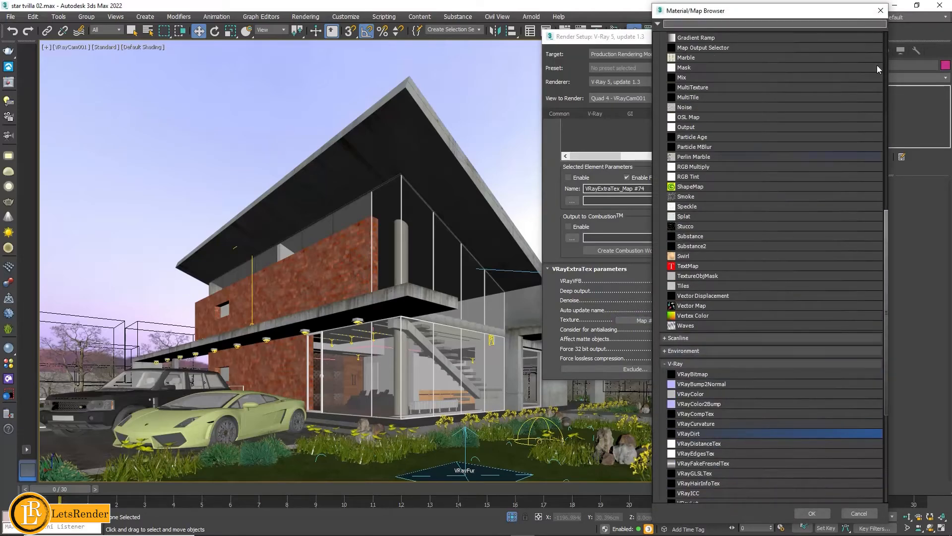
{"action": "left_click", "coordinate": [880, 11]}
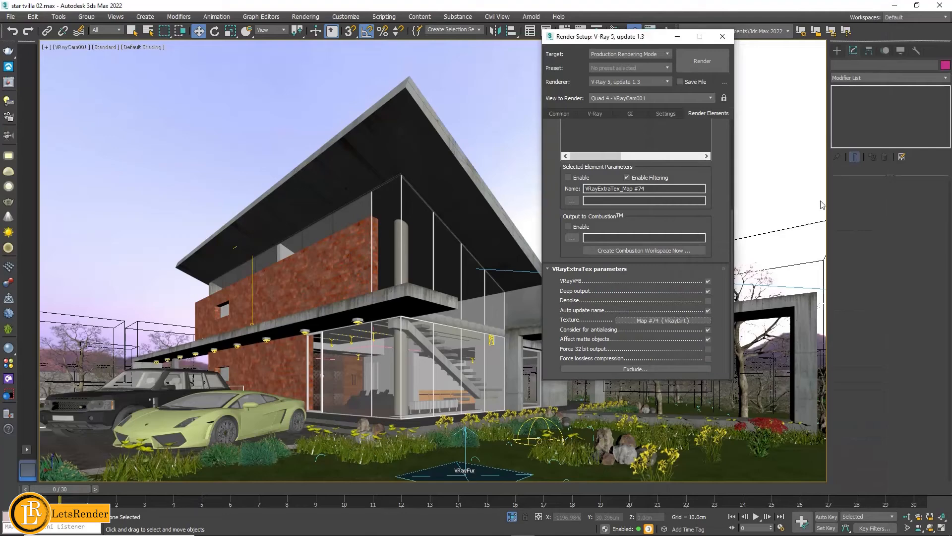
- Open the VRayExtraTex element's texture editing and switch the material editor from Slate to Compact mode
{"action": "left_click", "coordinate": [695, 321]}
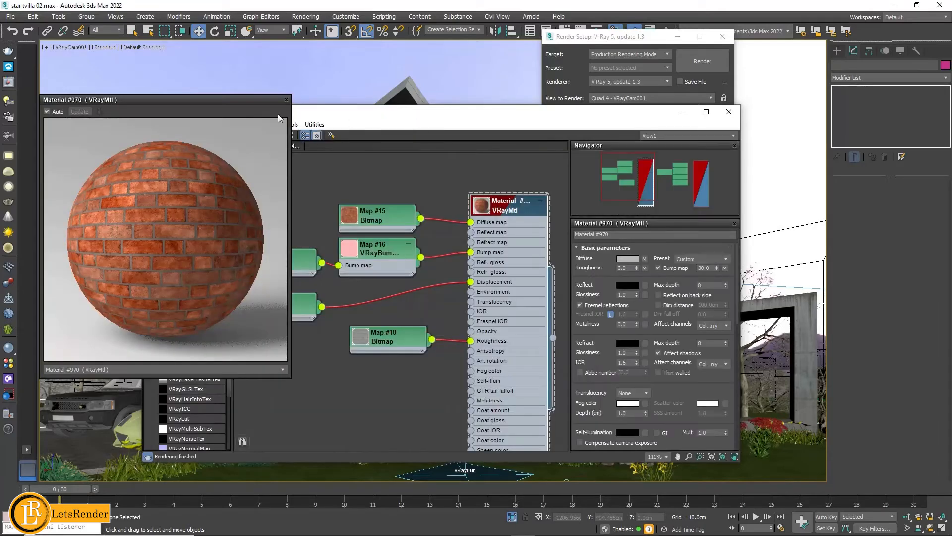
{"action": "left_click", "coordinate": [287, 100]}
{"action": "left_click", "coordinate": [154, 124]}
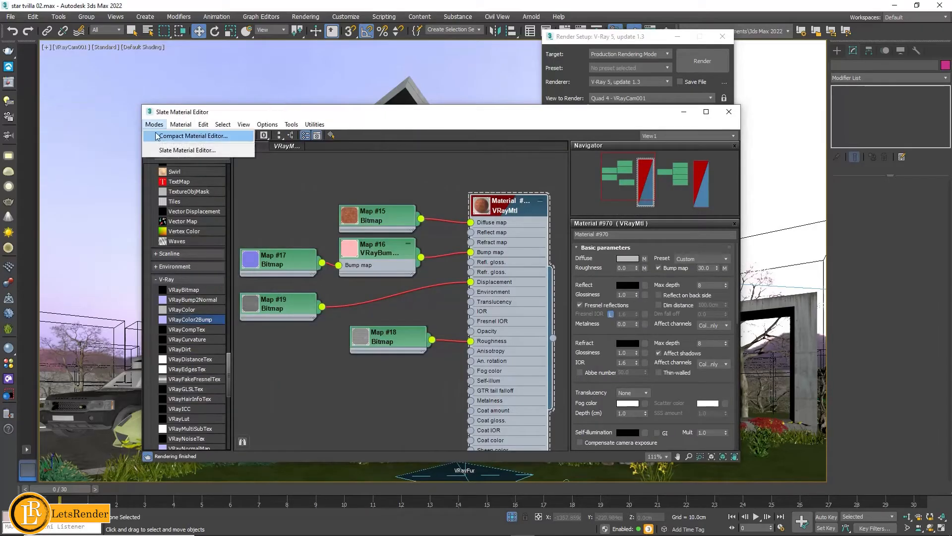
{"action": "left_click", "coordinate": [189, 136]}
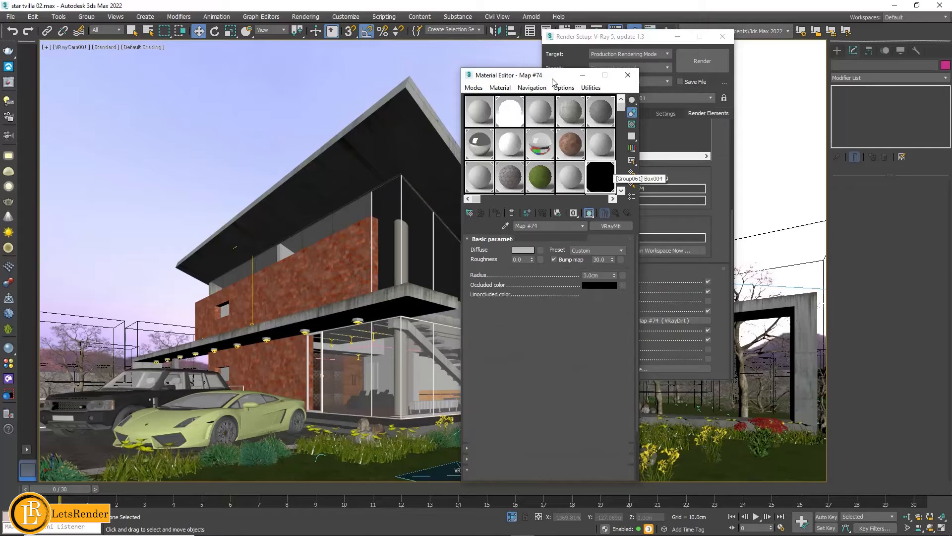
- Place the VRayExtraTex element's VRayDirt map in a material editor sample slot and close the editor
{"action": "left_click_drag", "start_coordinate": [551, 78], "coordinate": [380, 57]}
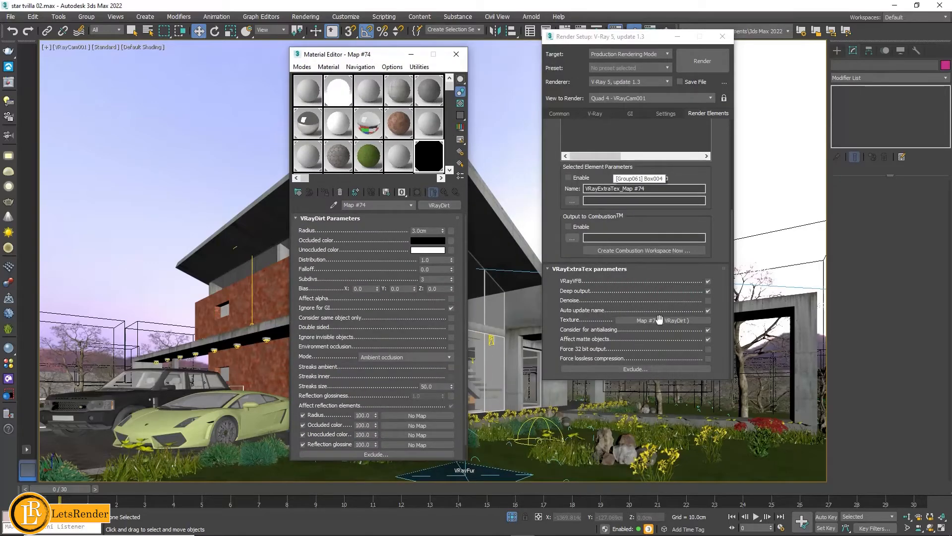
{"action": "left_click_drag", "start_coordinate": [660, 321], "coordinate": [435, 164]}
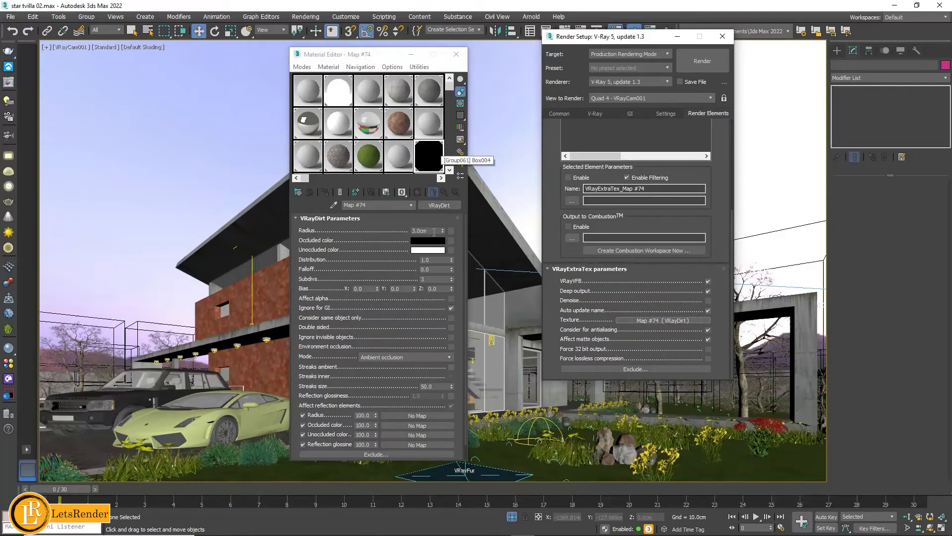
{"action": "left_click", "coordinate": [457, 55]}
- Review the VRayLighting, VRayReflection and VRayLightMix render elements and the common output settings
{"action": "left_click_drag", "start_coordinate": [713, 173], "coordinate": [713, 309]}
{"action": "left_click", "coordinate": [584, 185]}
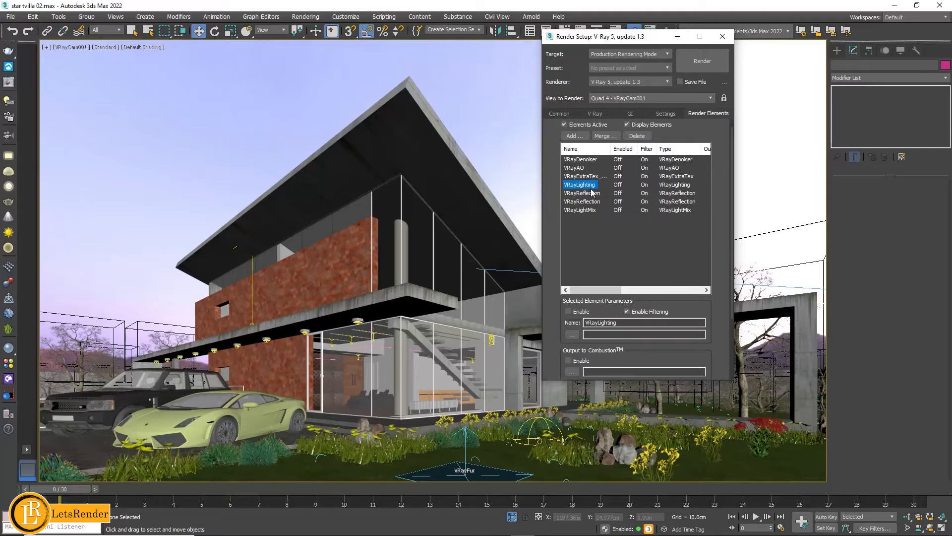
{"action": "left_click", "coordinate": [593, 193]}
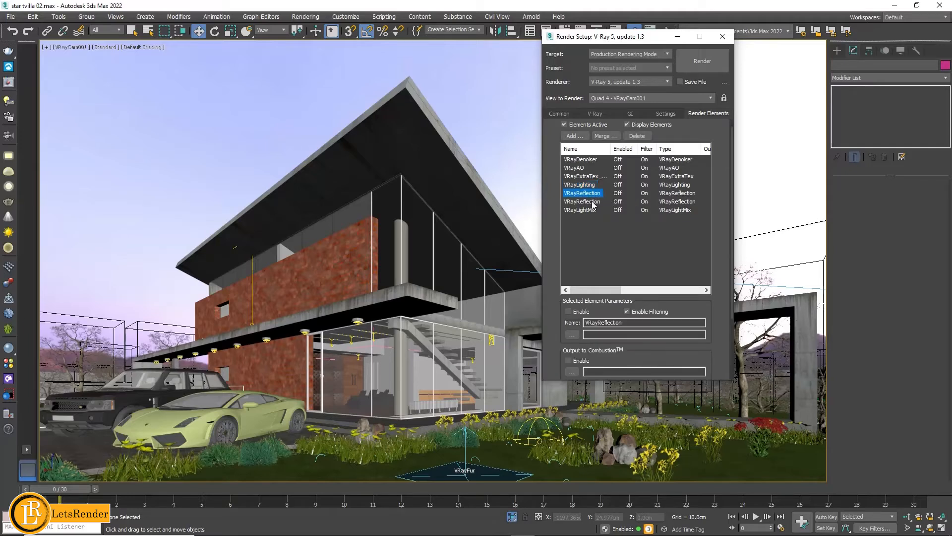
{"action": "left_click", "coordinate": [593, 202]}
{"action": "left_click", "coordinate": [590, 210]}
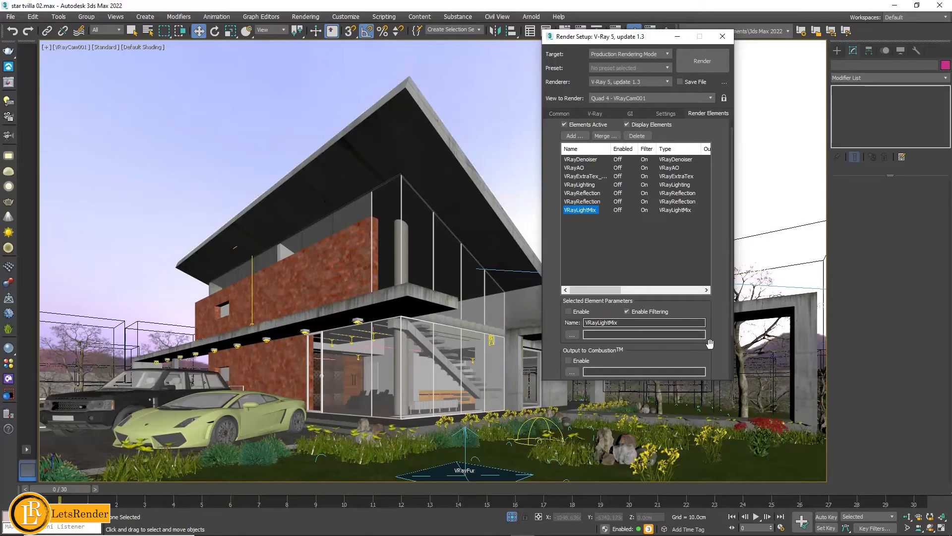
{"action": "left_click", "coordinate": [560, 115]}
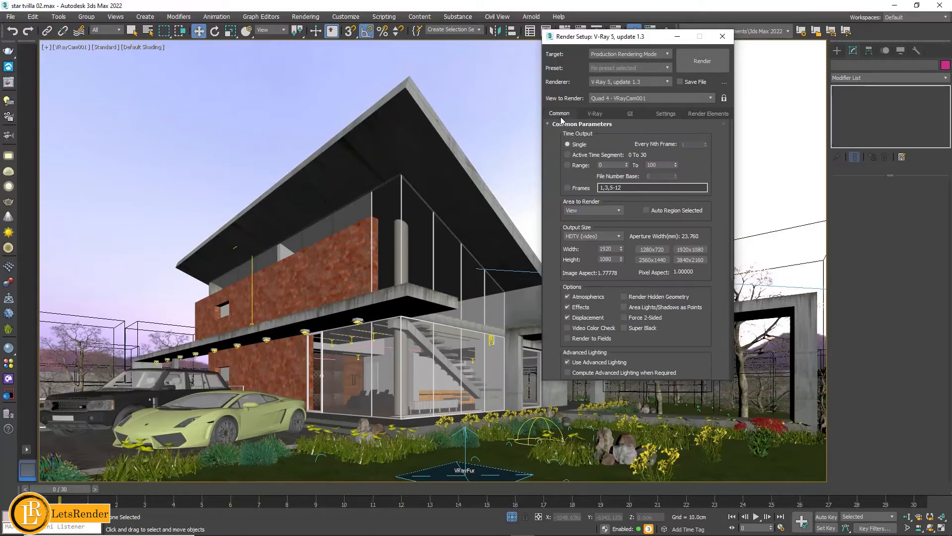
- Set the bucket image sampler's max subdivs to 12
{"action": "left_click", "coordinate": [596, 118]}
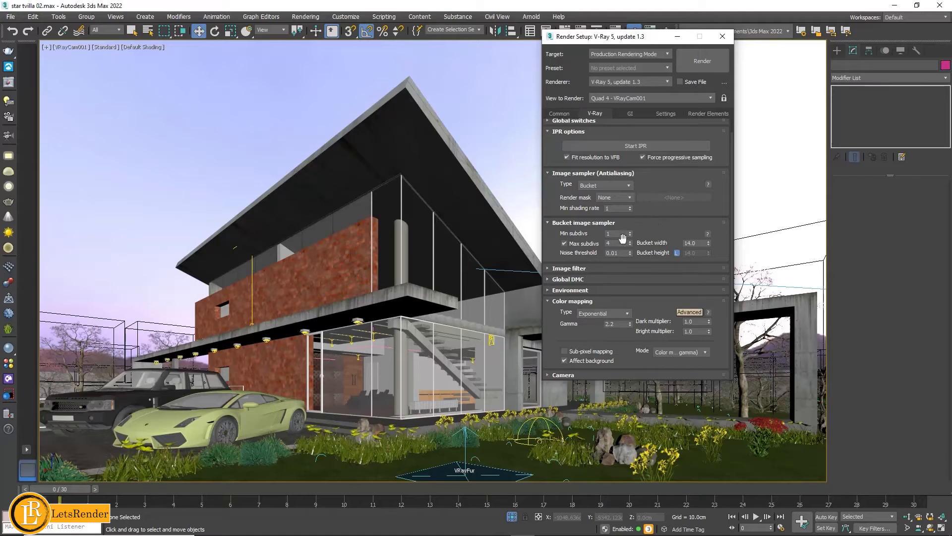
{"action": "mouse_move", "coordinate": [623, 234]}
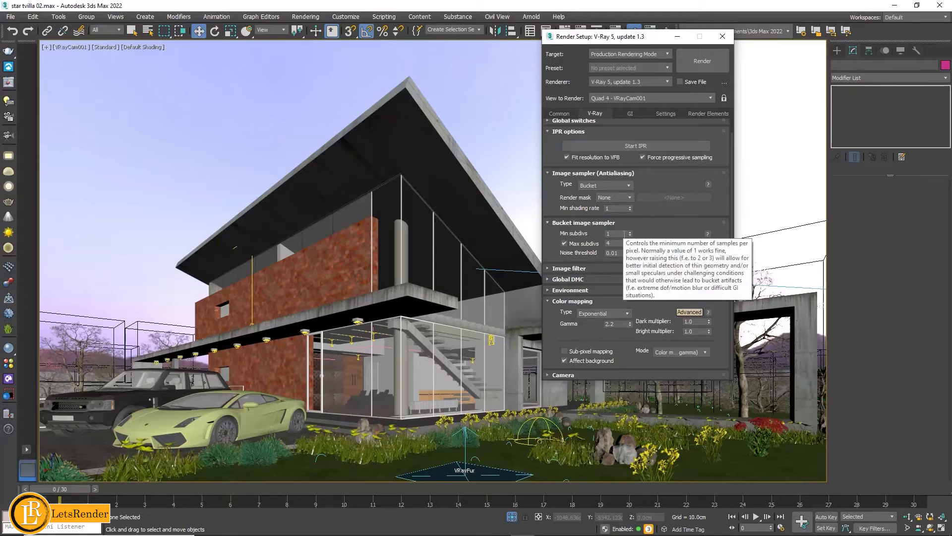
{"action": "left_click", "coordinate": [615, 235]}
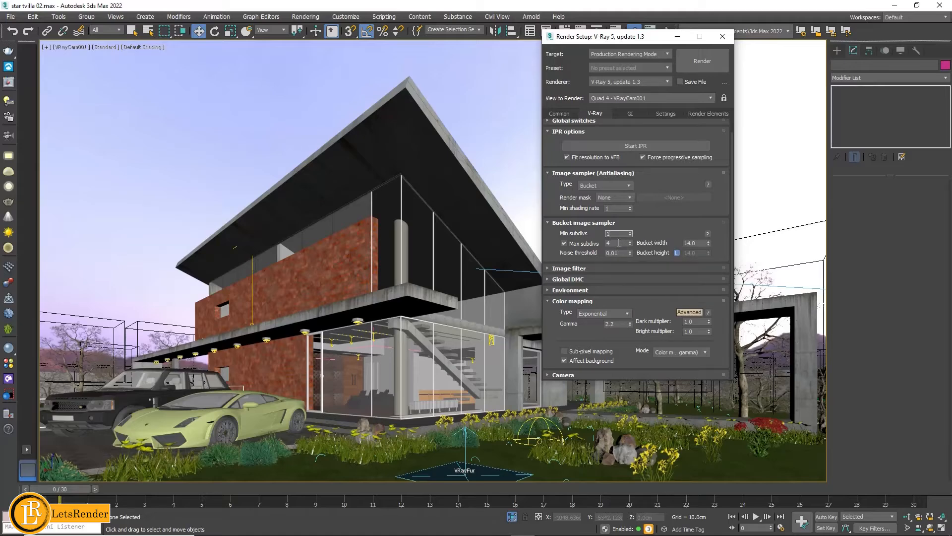
{"action": "left_click", "coordinate": [619, 243]}
{"action": "left_click_drag", "start_coordinate": [619, 243], "coordinate": [604, 242]}
{"action": "key", "text": "BackSpace"}
{"action": "left_click", "coordinate": [673, 235]}
{"action": "left_click", "coordinate": [610, 243]}
{"action": "type", "text": "12"}
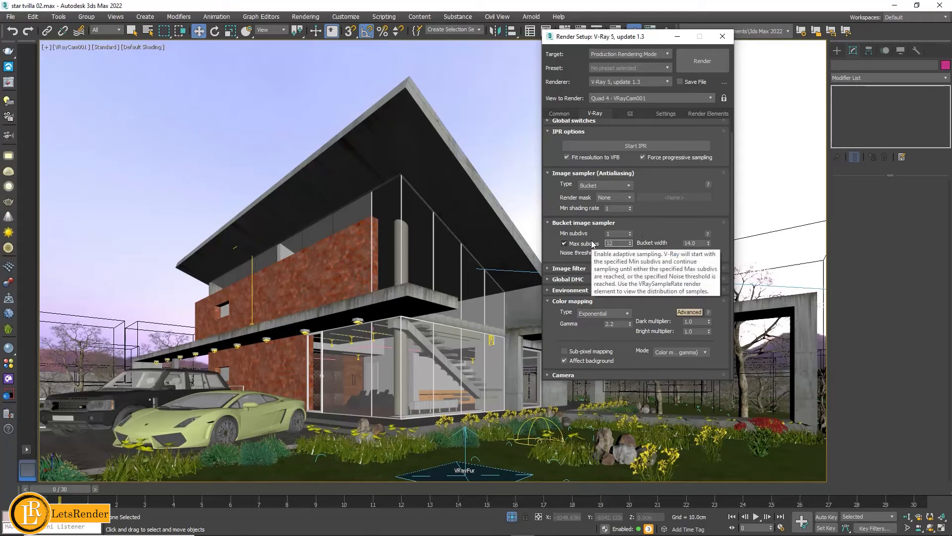
{"action": "left_click", "coordinate": [657, 232]}
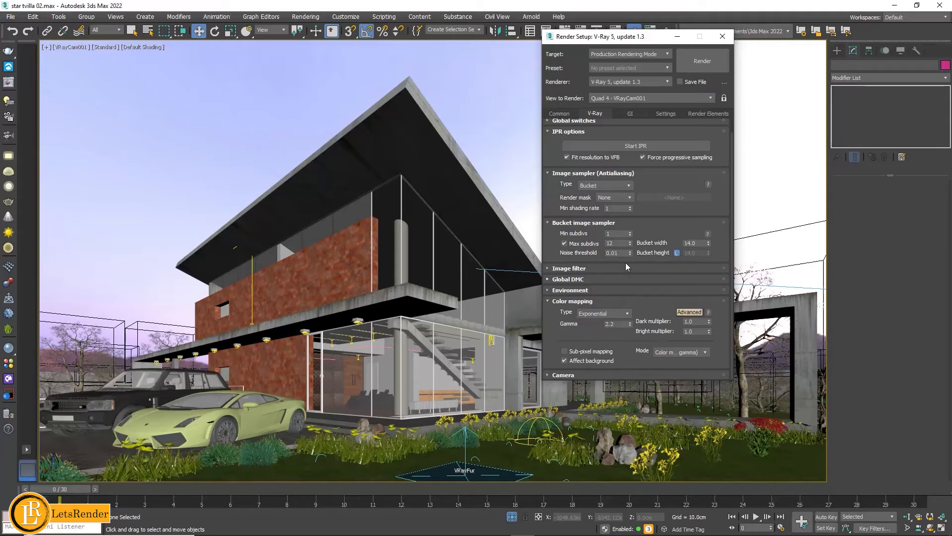
- Set the bucket image sampler's noise threshold to 0.007
{"action": "left_click", "coordinate": [616, 253]}
{"action": "key", "text": "BackSpace"}
{"action": "type", "text": "07"}
- Try Reinhard color mapping and set the type back to Exponential
{"action": "mouse_move", "coordinate": [596, 318]}
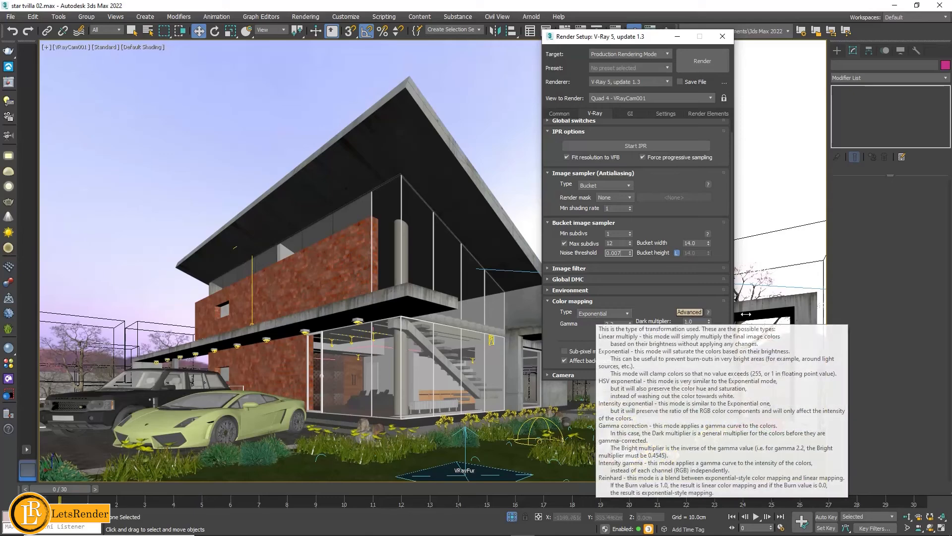
{"action": "left_click", "coordinate": [601, 315]}
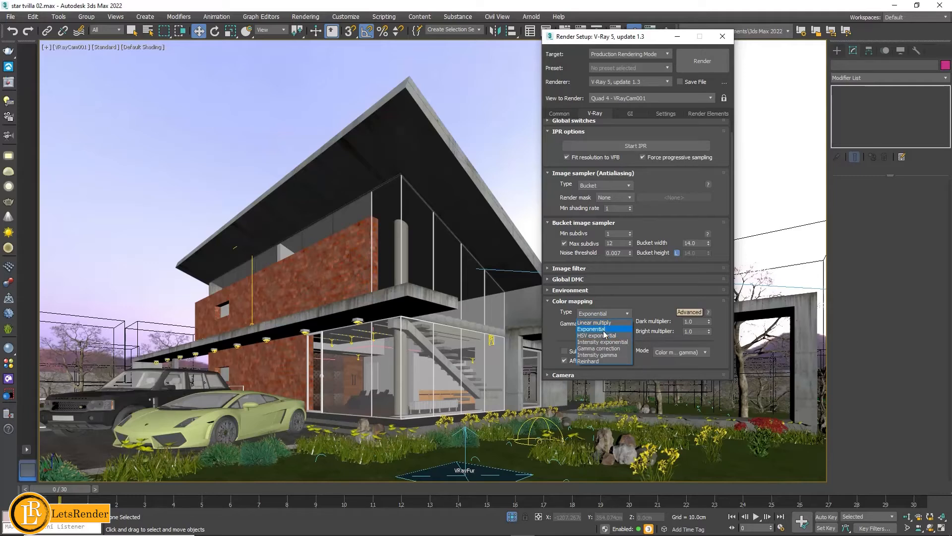
{"action": "left_click", "coordinate": [607, 361]}
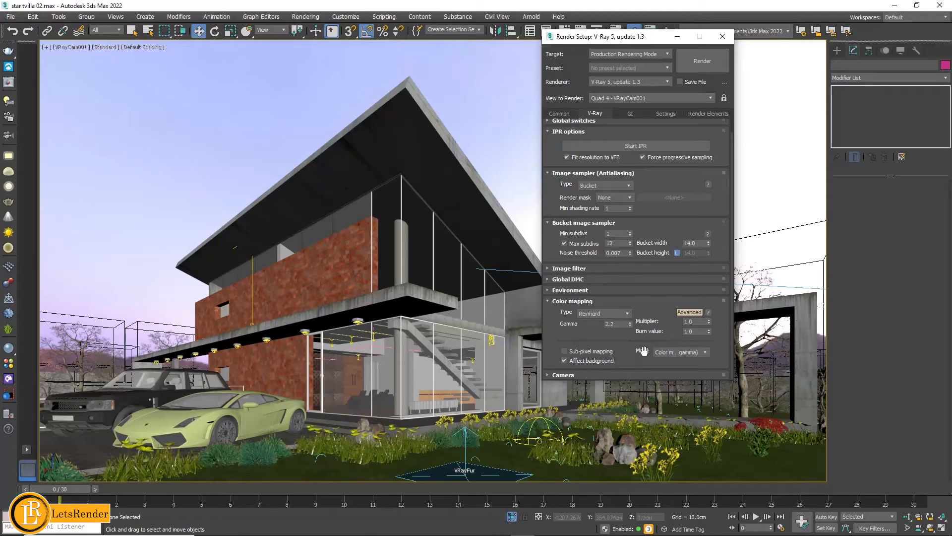
{"action": "left_click", "coordinate": [607, 314]}
{"action": "left_click", "coordinate": [598, 330]}
- Set the irradiance map preset to Medium, replace its subdivs value and set the interpolation samples to 35
{"action": "left_click", "coordinate": [631, 114]}
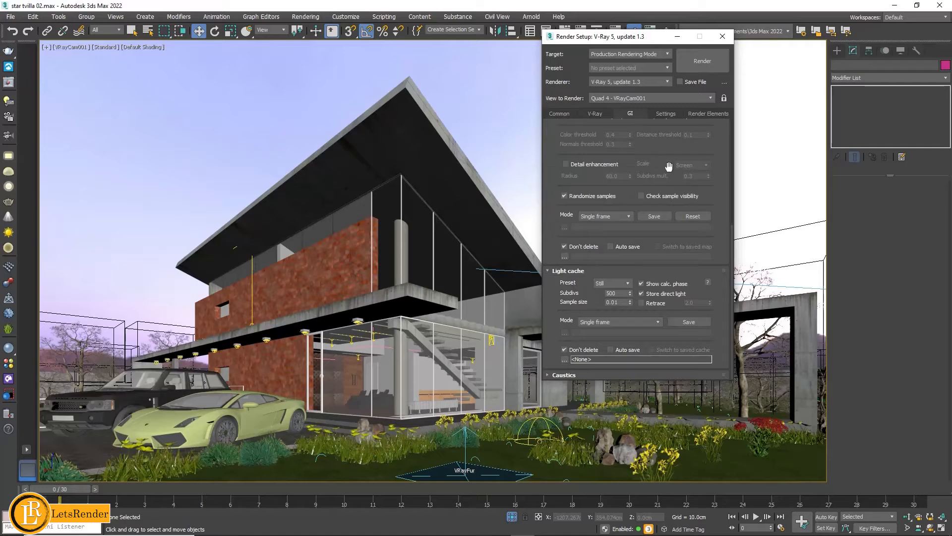
{"action": "left_click_drag", "start_coordinate": [712, 153], "coordinate": [706, 367]}
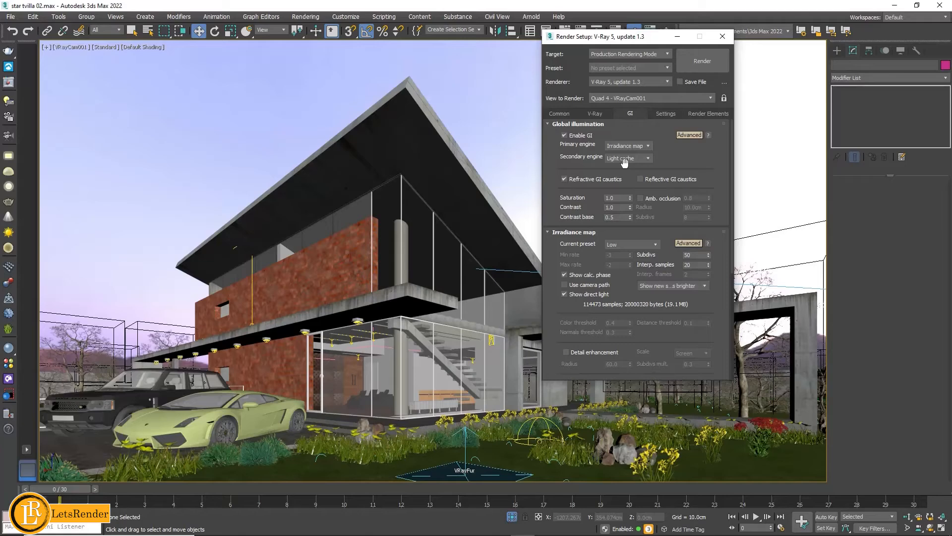
{"action": "left_click", "coordinate": [630, 244]}
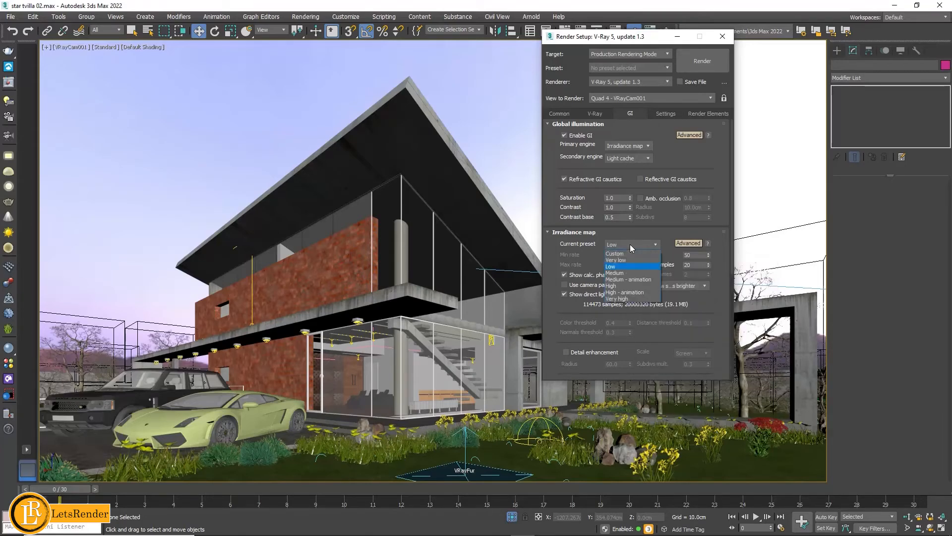
{"action": "left_click", "coordinate": [624, 275]}
{"action": "double_click", "coordinate": [695, 256]}
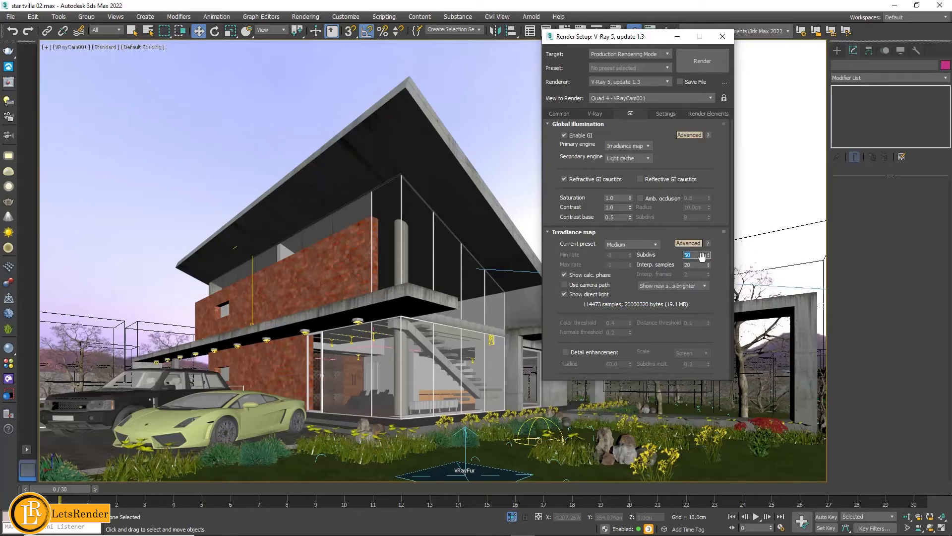
{"action": "key", "text": "BackSpace"}
{"action": "key", "text": "Tab"}
{"action": "key", "text": "BackSpace"}
{"action": "type", "text": "35"}
- Replace the light cache subdivs value and return to the render elements list
{"action": "left_click_drag", "start_coordinate": [709, 306], "coordinate": [697, 145]}
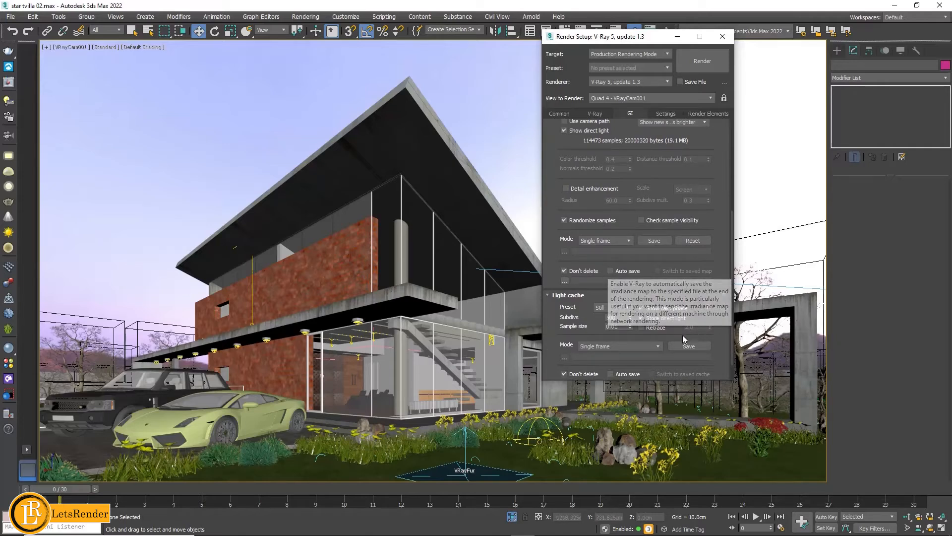
{"action": "double_click", "coordinate": [608, 316]}
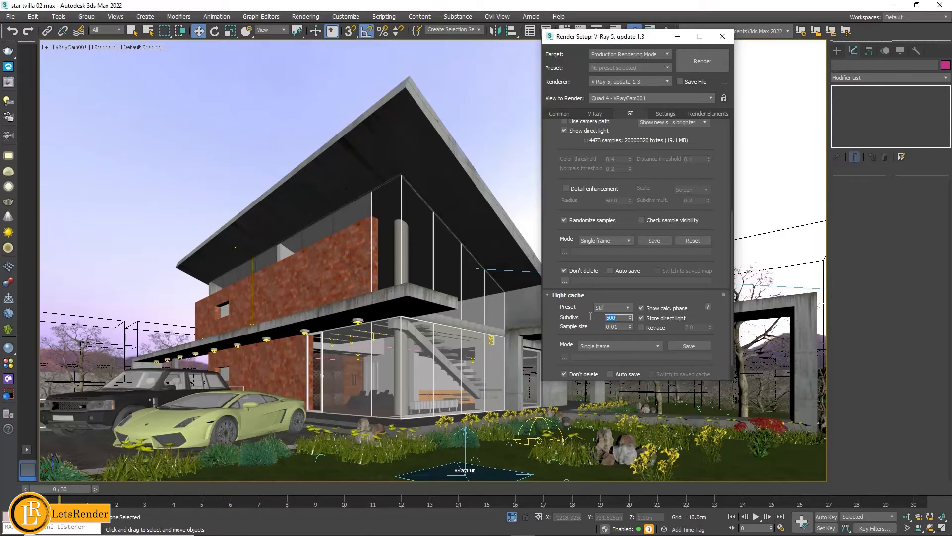
{"action": "key", "text": "BackSpace"}
{"action": "left_click", "coordinate": [708, 112]}
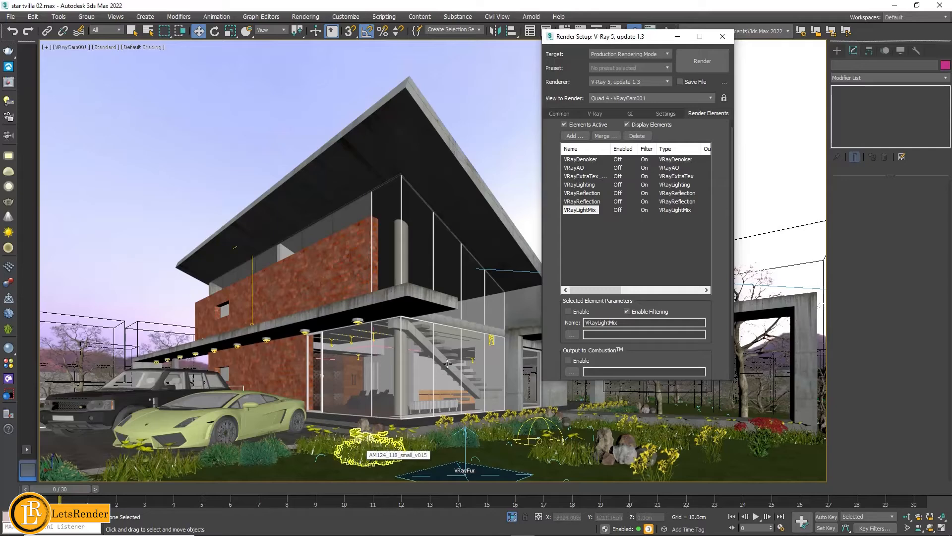
- Check the scene's map paths and their status in Asset Tracking, refresh the list, and close it
{"action": "left_click", "coordinate": [14, 18]}
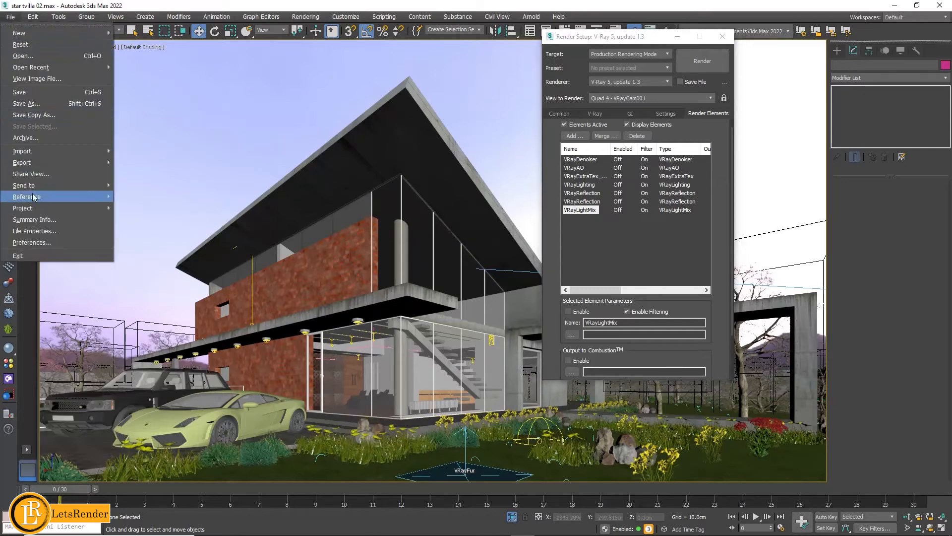
{"action": "mouse_move", "coordinate": [75, 196]}
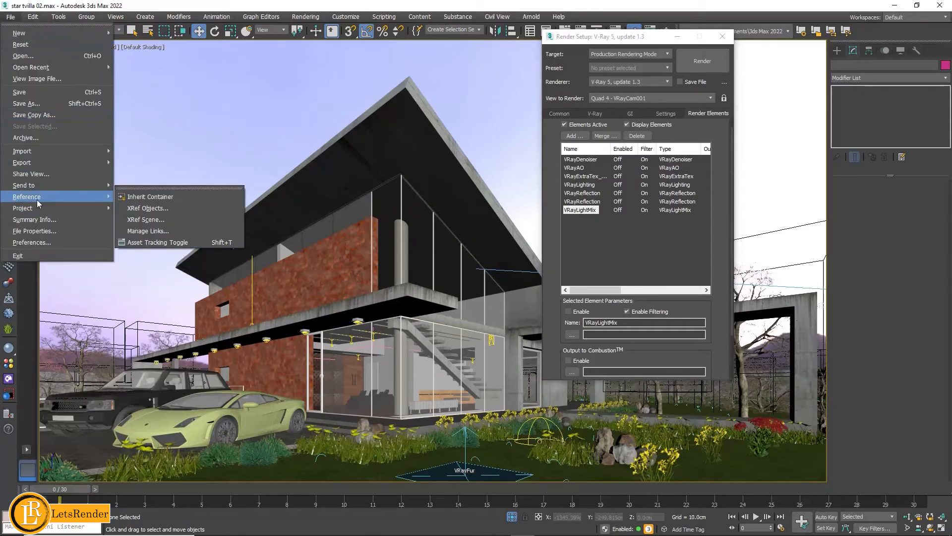
{"action": "left_click", "coordinate": [152, 243]}
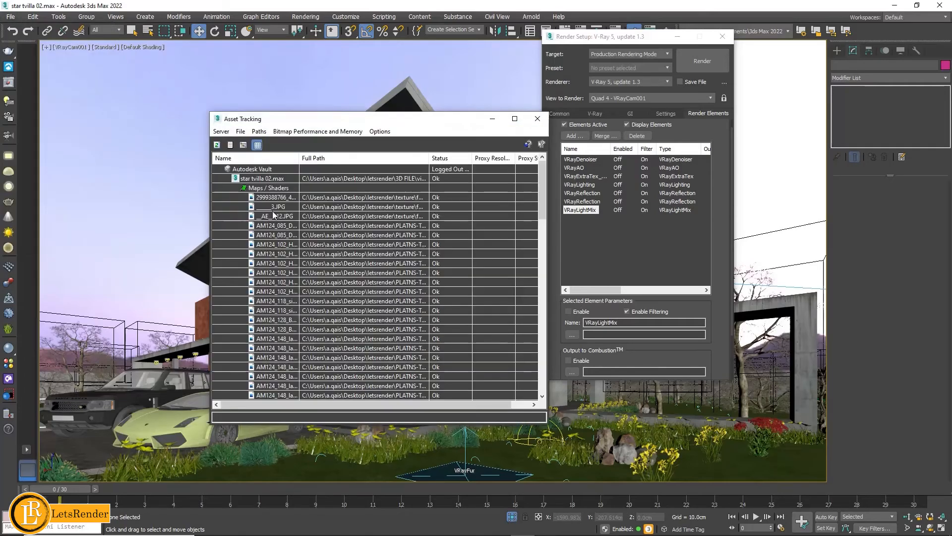
{"action": "left_click", "coordinate": [218, 148]}
{"action": "left_click", "coordinate": [218, 149]}
{"action": "left_click", "coordinate": [259, 131]}
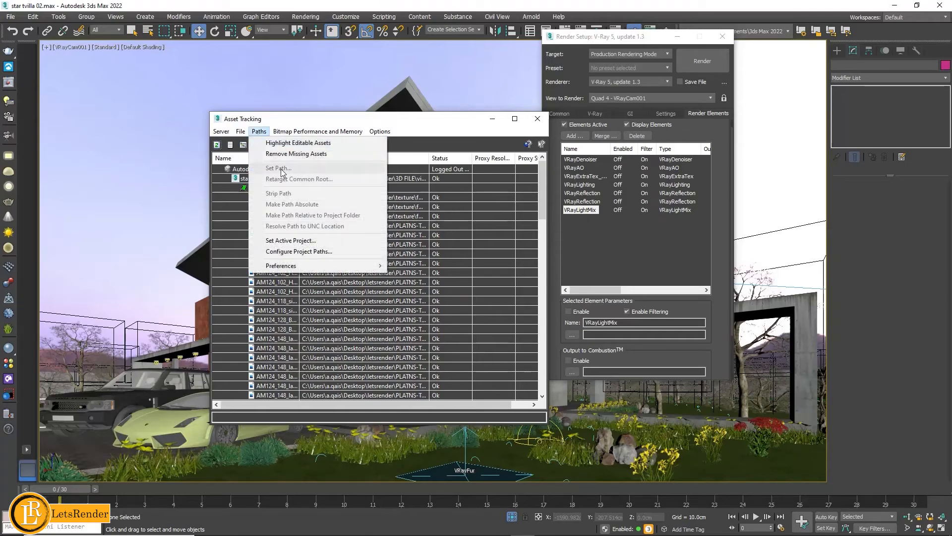
{"action": "left_click", "coordinate": [540, 122]}
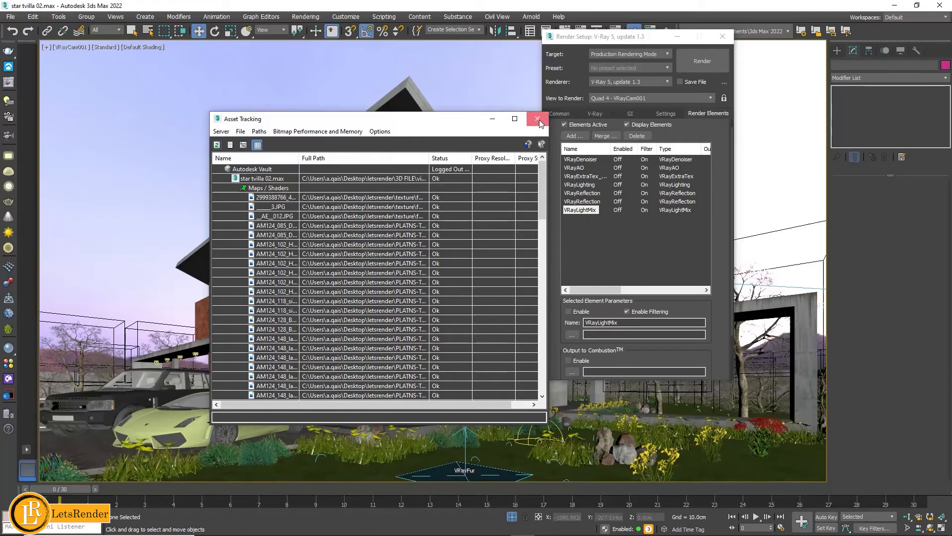
{"action": "left_click", "coordinate": [540, 120]}
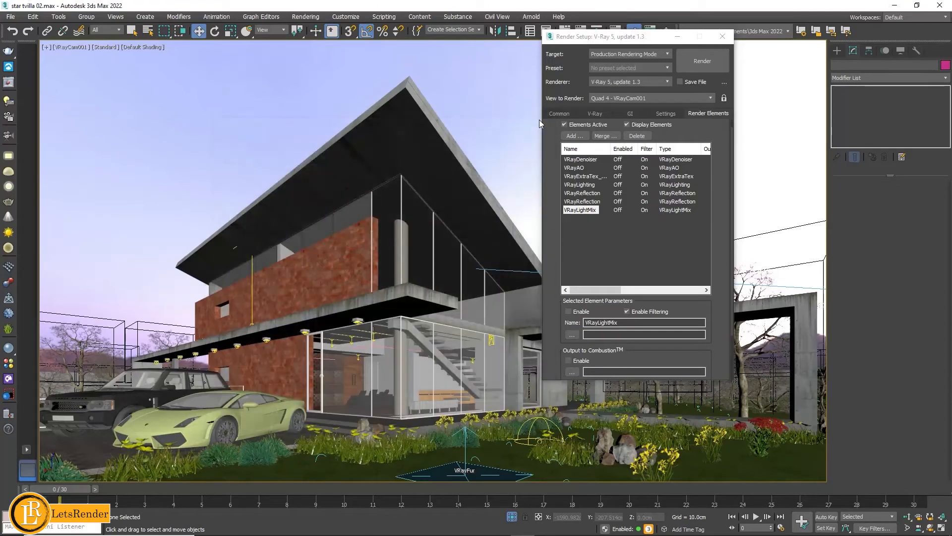
- Recheck the V-Ray image sampler settings and the common output size
{"action": "left_click", "coordinate": [593, 113]}
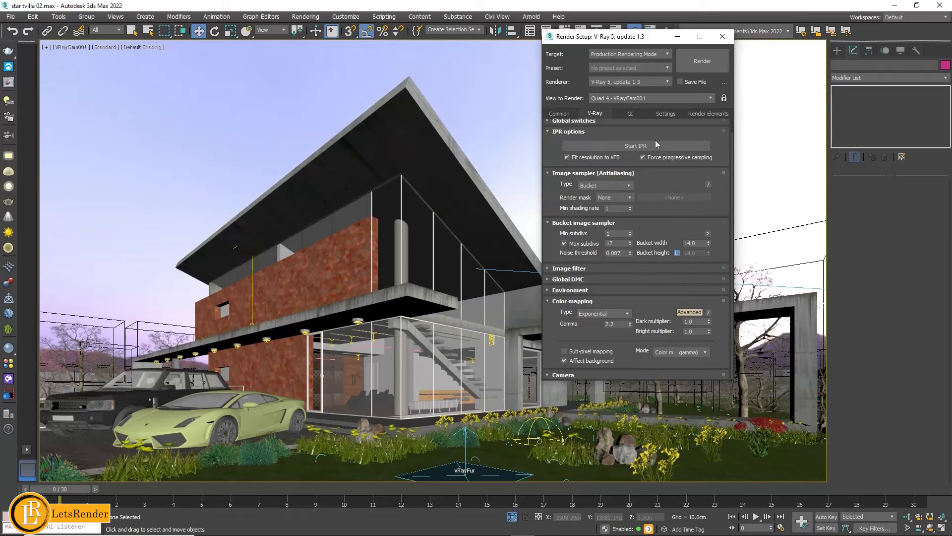
{"action": "left_click", "coordinate": [562, 115]}
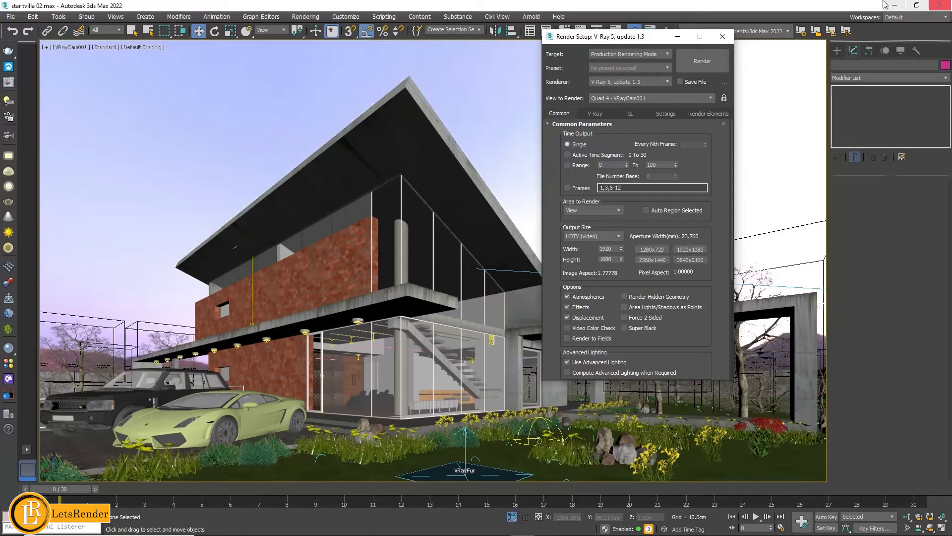
- Examine the basic parameters and map slots of the ground material, Material #1005, in the Material Editor
{"action": "left_click", "coordinate": [9, 348]}
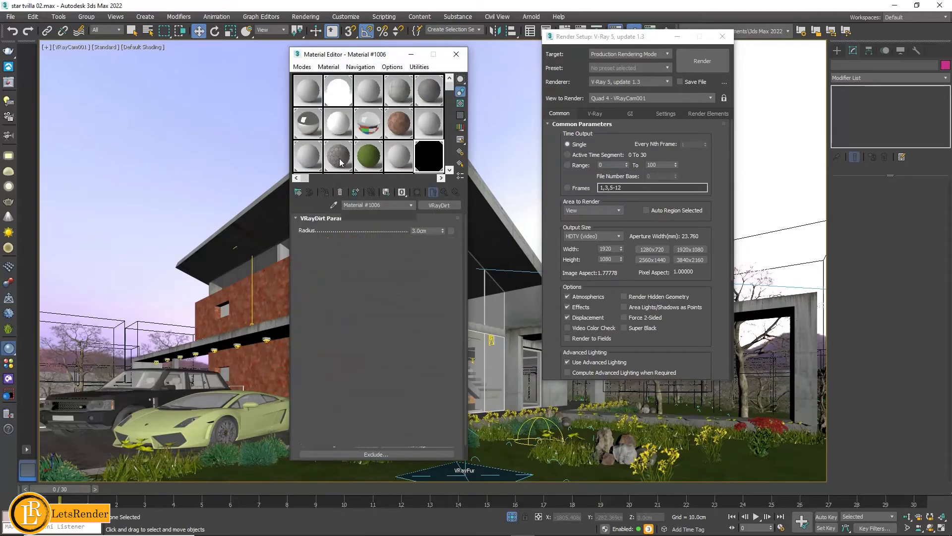
{"action": "left_click", "coordinate": [339, 162]}
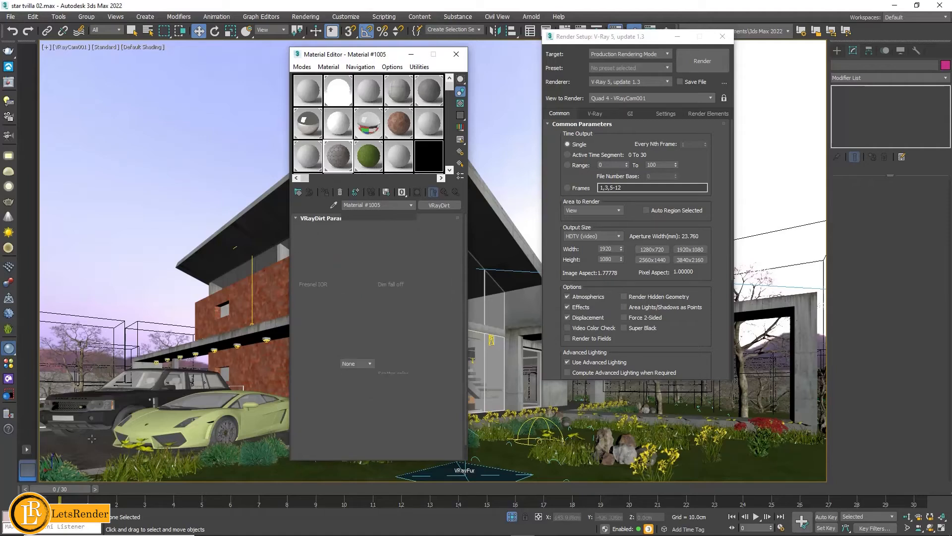
{"action": "left_click_drag", "start_coordinate": [421, 366], "coordinate": [421, 268]}
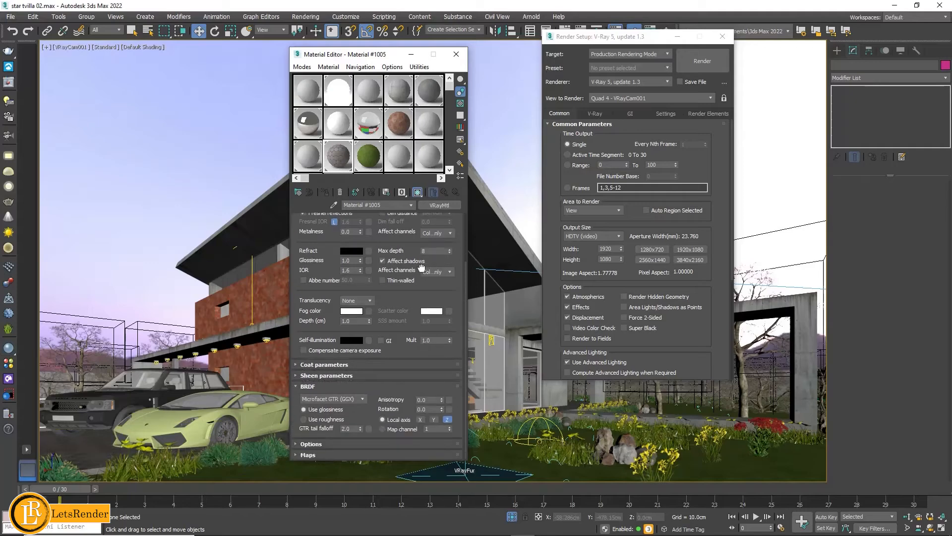
{"action": "left_click", "coordinate": [318, 456]}
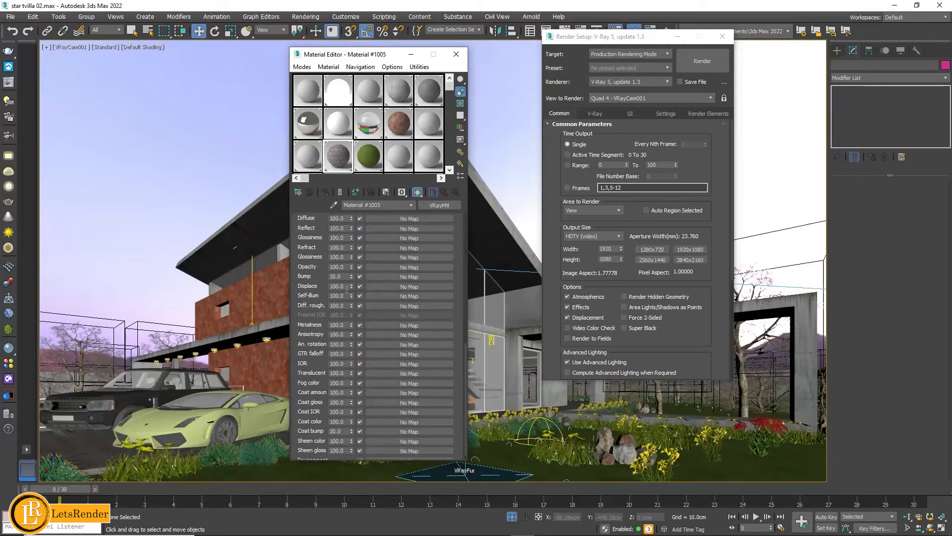
{"action": "scroll", "coordinate": [442, 293], "scroll_direction": "up", "scroll_amount": 4}
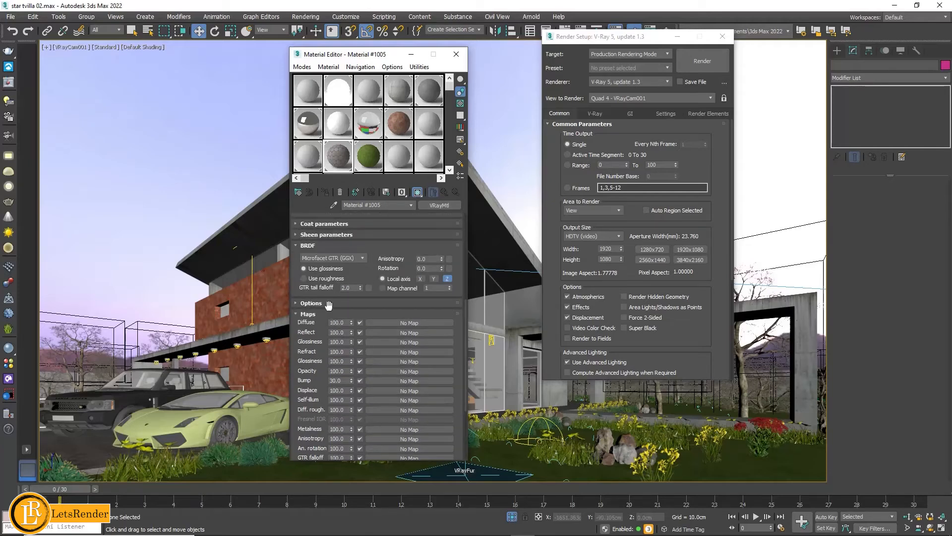
{"action": "left_click", "coordinate": [306, 315]}
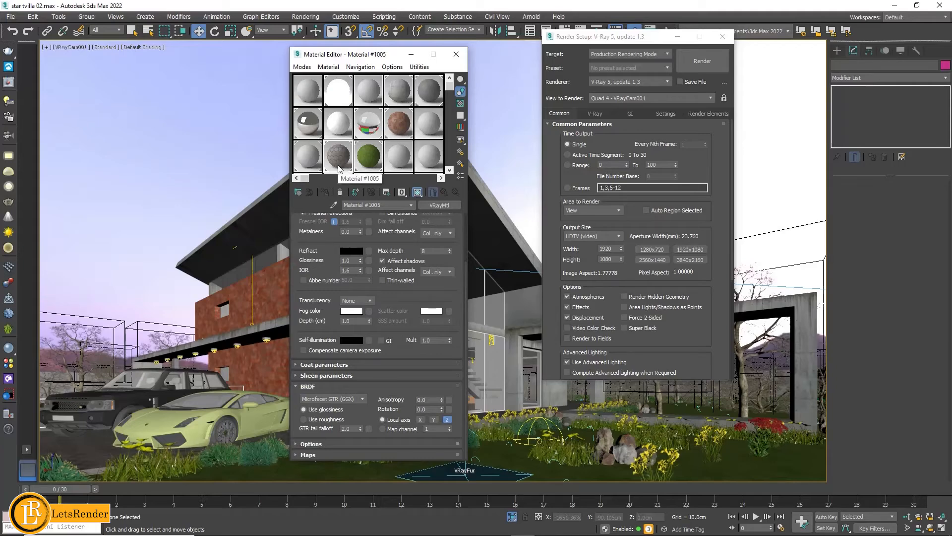
- Switch to the Slate Material Editor, examine the brick material's bitmap, bump, displacement and roughness connections, and close the editor
{"action": "left_click", "coordinate": [303, 67]}
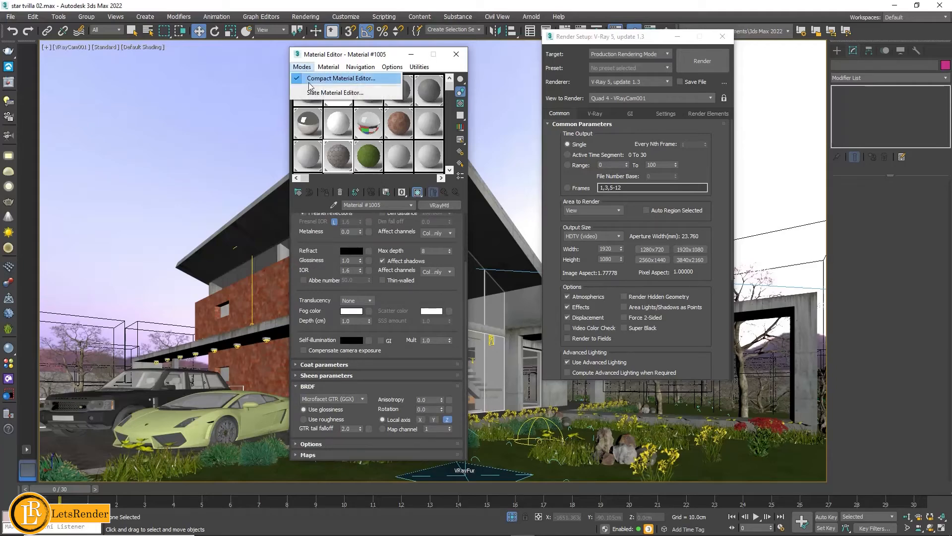
{"action": "left_click", "coordinate": [310, 93]}
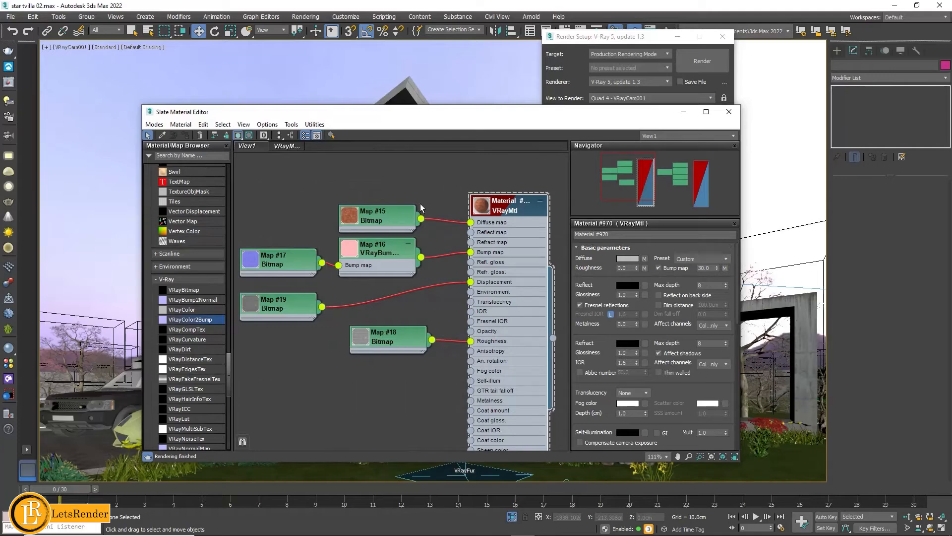
{"action": "scroll", "coordinate": [432, 263], "scroll_direction": "down", "scroll_amount": 5}
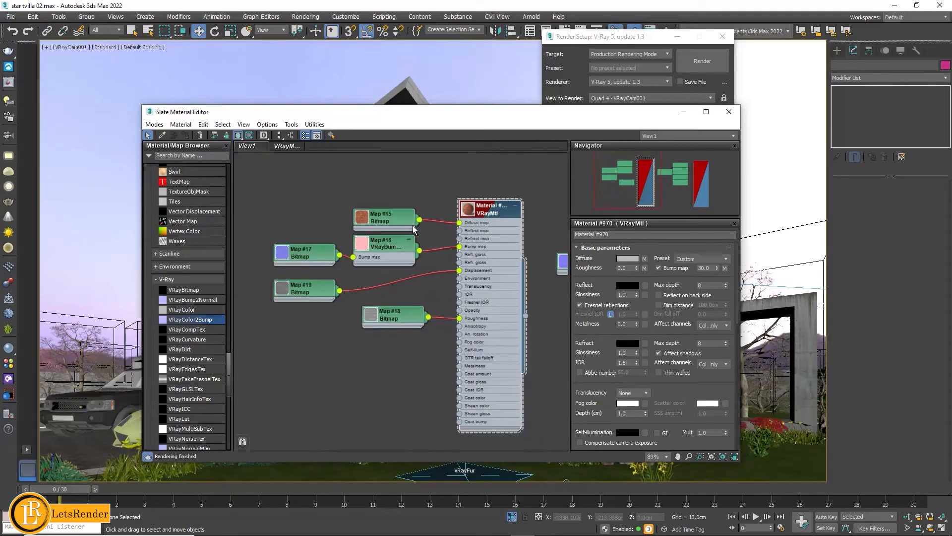
{"action": "scroll", "coordinate": [421, 272], "scroll_direction": "up", "scroll_amount": 5}
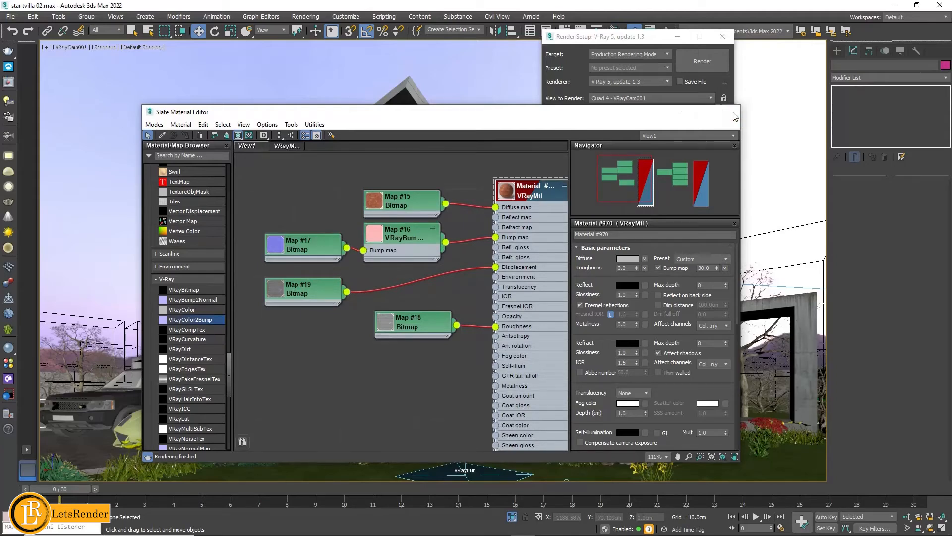
{"action": "left_click", "coordinate": [734, 115]}
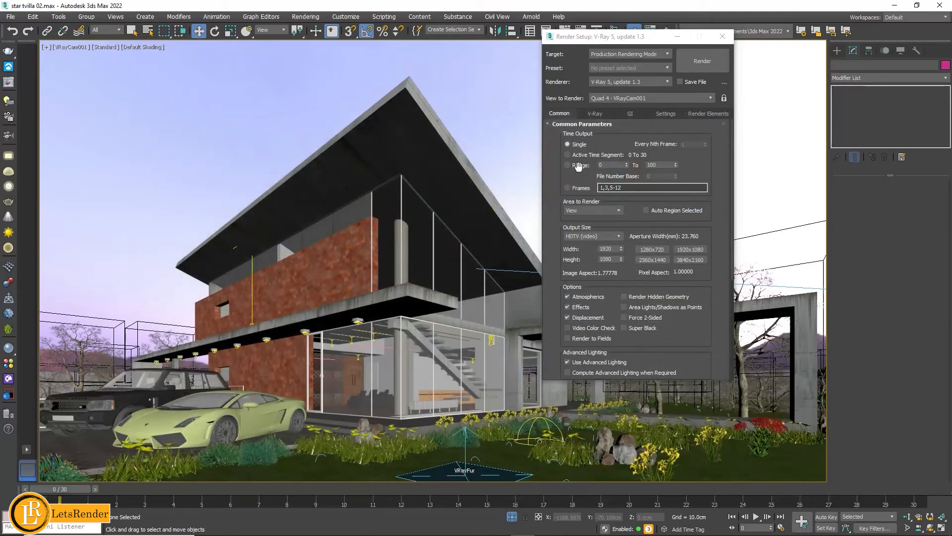
- Check the parameters of the plane light along the upper brick wall and render the VRayCam001 view at 1920 x 1080
{"action": "left_click", "coordinate": [253, 304]}
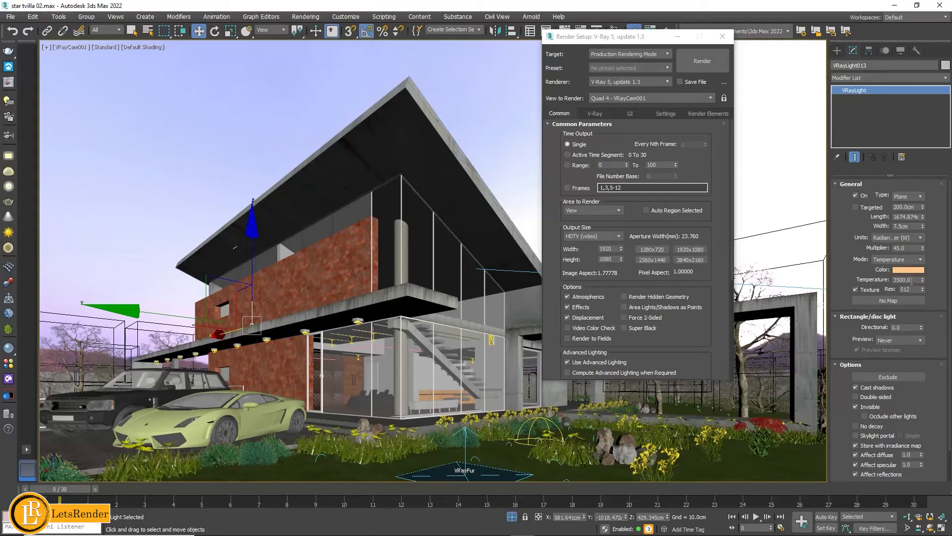
{"action": "scroll", "coordinate": [930, 418], "scroll_direction": "down", "scroll_amount": 2}
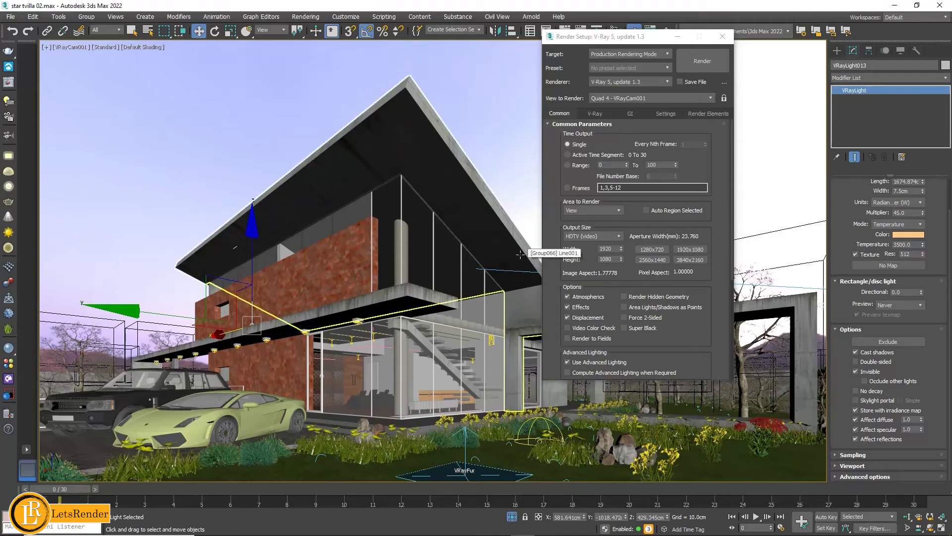
{"action": "left_click", "coordinate": [702, 61]}
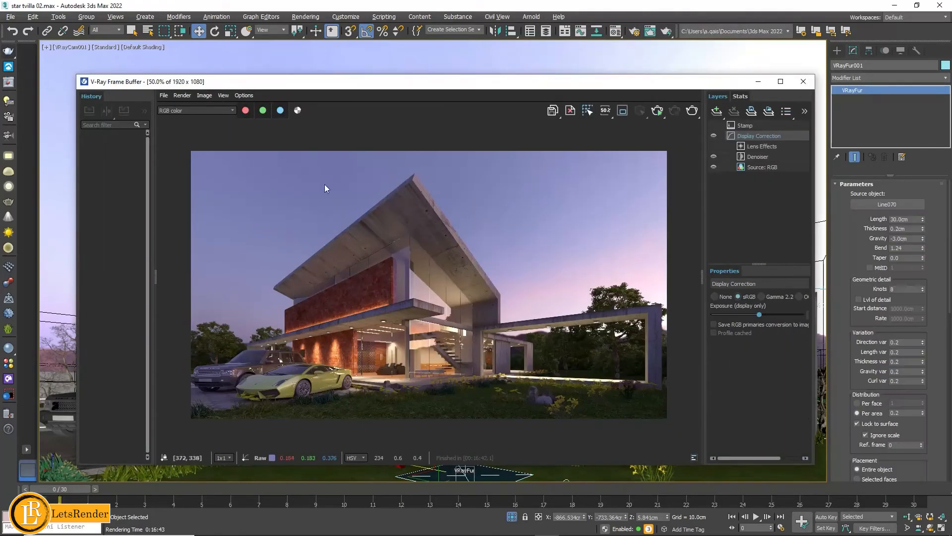
- Inspect the finished render up close, from the cars and brick wall across the glass facade to the garden frame
{"action": "mouse_move", "coordinate": [355, 86]}
{"action": "left_mouse_down"}
{"action": "mouse_move", "coordinate": [377, 88]}
{"action": "mouse_move", "coordinate": [353, 85]}
{"action": "left_mouse_up"}
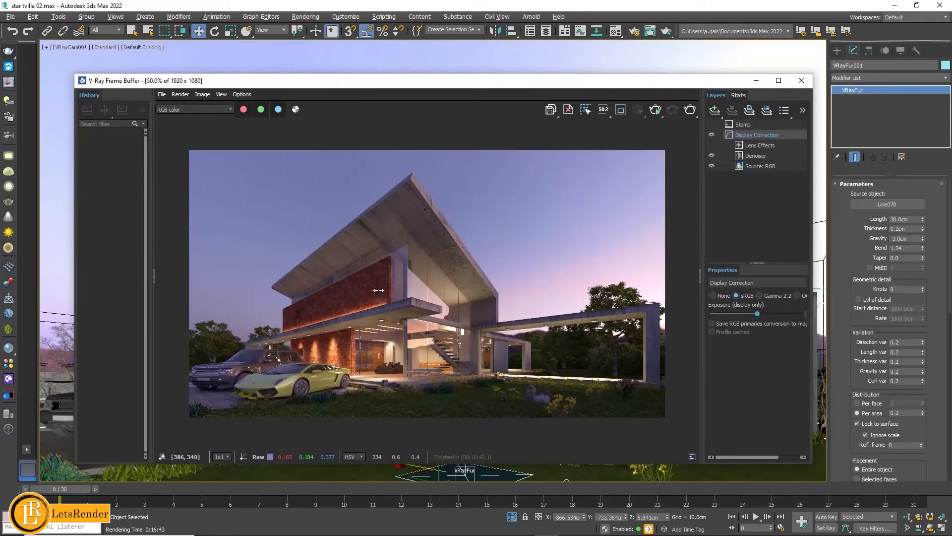
{"action": "scroll", "coordinate": [368, 333], "scroll_direction": "up", "scroll_amount": 1}
{"action": "middle_click_drag", "start_coordinate": [317, 332], "coordinate": [490, 266]}
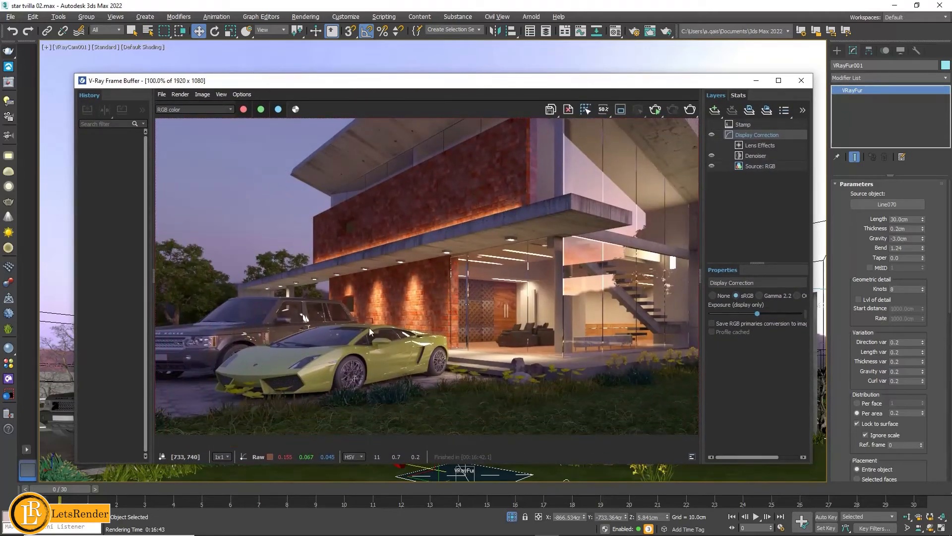
{"action": "middle_click_drag", "start_coordinate": [602, 309], "coordinate": [407, 326]}
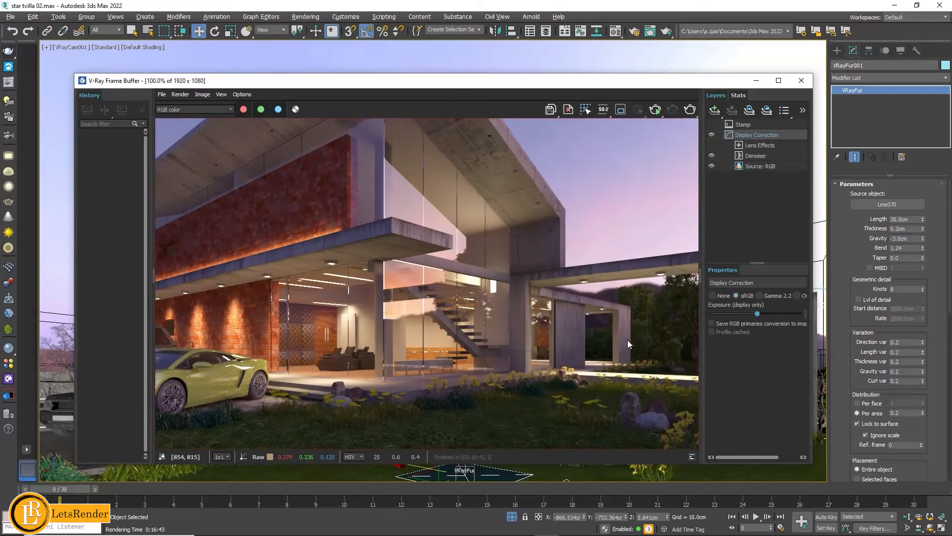
{"action": "middle_click_drag", "start_coordinate": [627, 340], "coordinate": [460, 325]}
{"action": "middle_click_drag", "start_coordinate": [614, 325], "coordinate": [629, 365]}
{"action": "scroll", "coordinate": [355, 211], "scroll_direction": "down", "scroll_amount": 1}
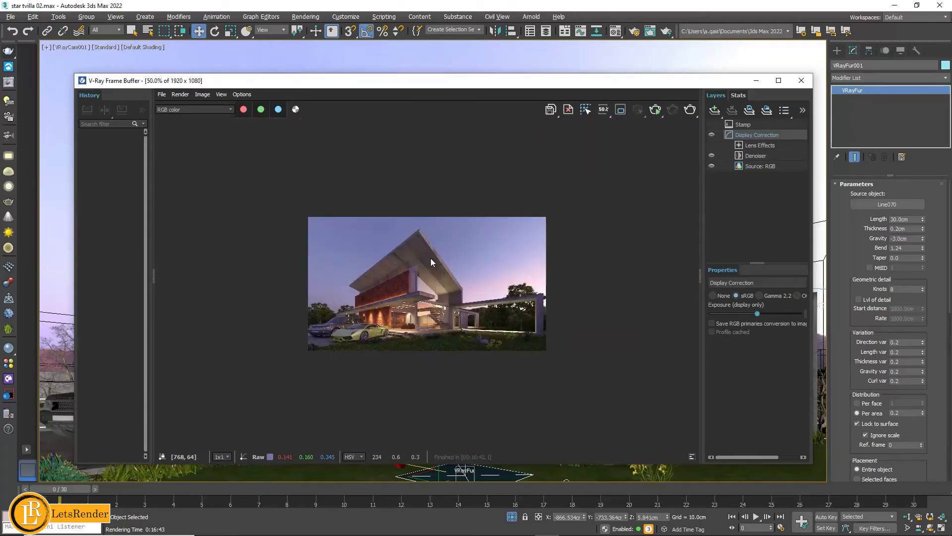
{"action": "scroll", "coordinate": [431, 258], "scroll_direction": "up", "scroll_amount": 1}
{"action": "scroll", "coordinate": [429, 252], "scroll_direction": "down", "scroll_amount": 1}
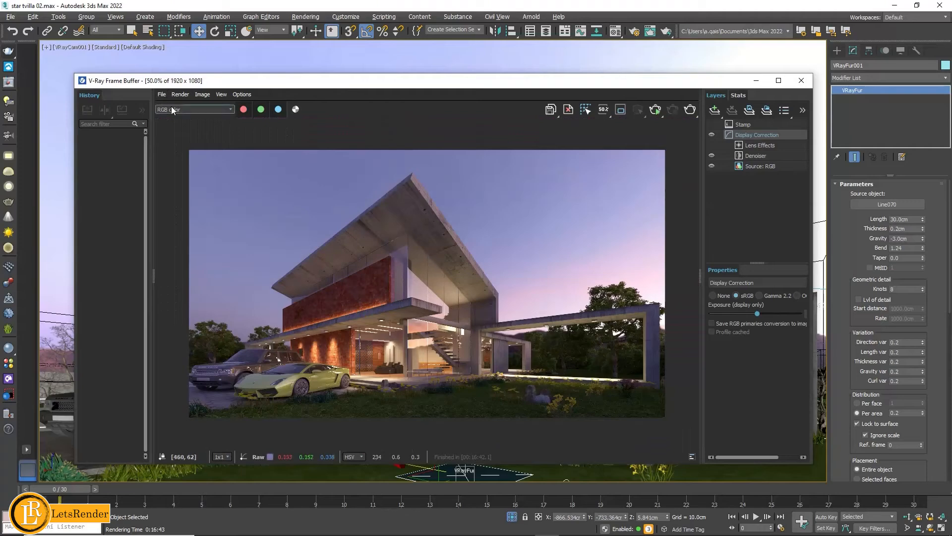
- Review the rendered channels one by one, including Alpha, denoiser, AO, lighting, reflection, diffuse filter and bump normals, and return to RGB color
{"action": "left_click", "coordinate": [193, 109]}
{"action": "left_click", "coordinate": [172, 128]}
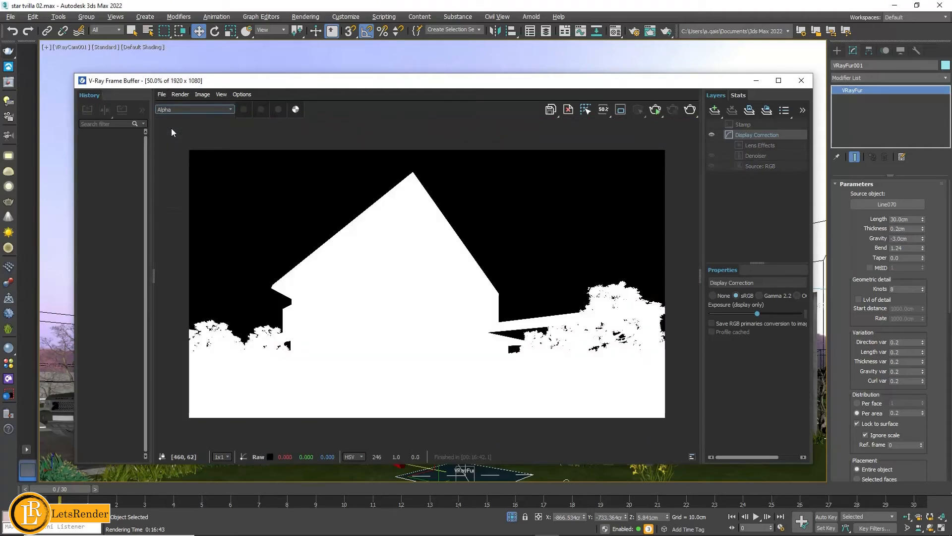
{"action": "key", "text": "Down"}
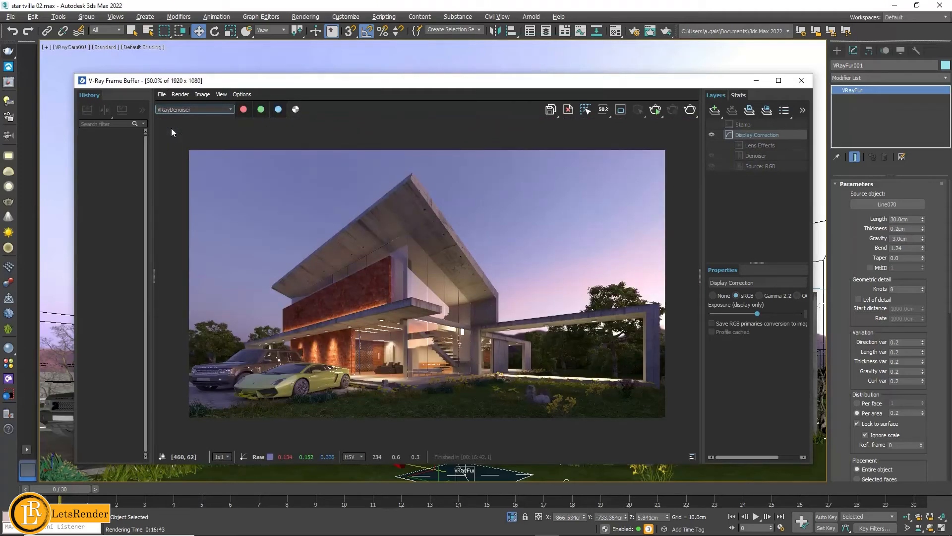
{"action": "key", "text": "Down"}
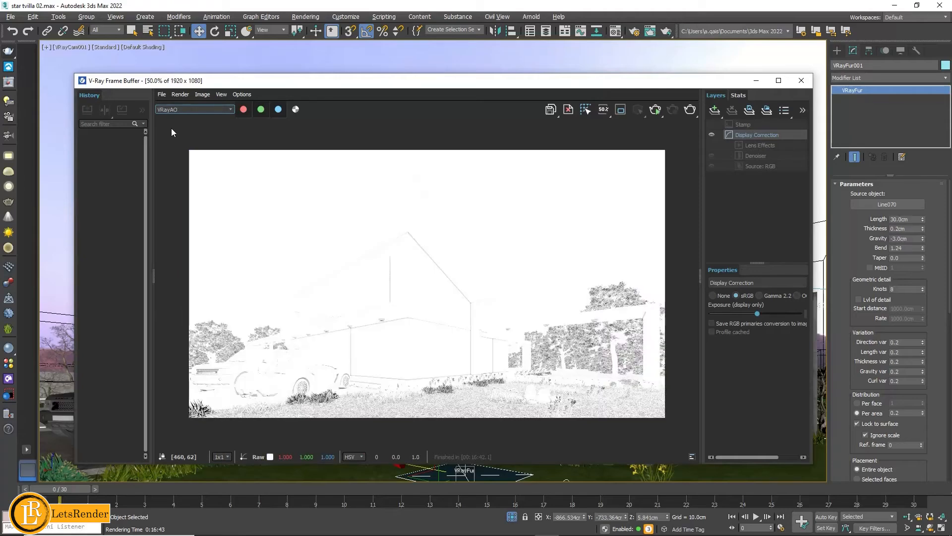
{"action": "key", "text": "Down"}
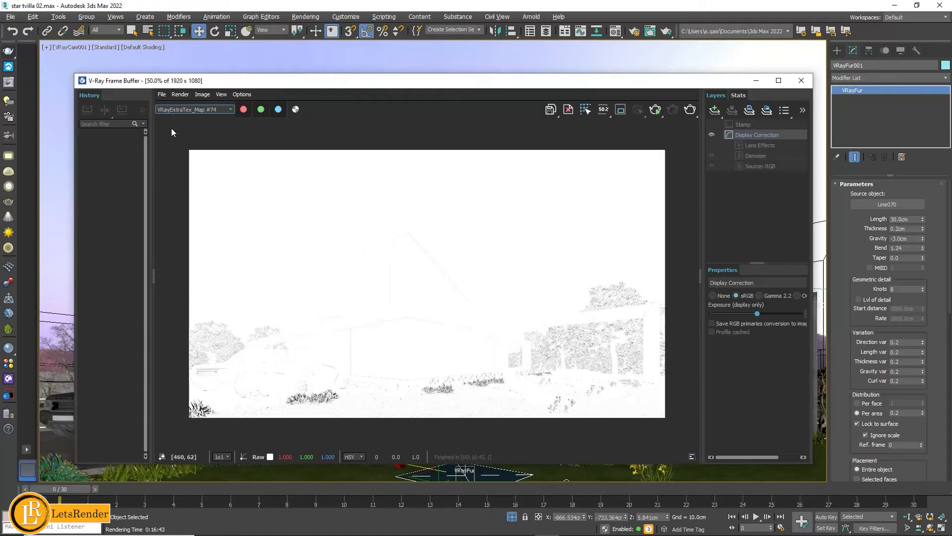
{"action": "key", "text": "Down"}
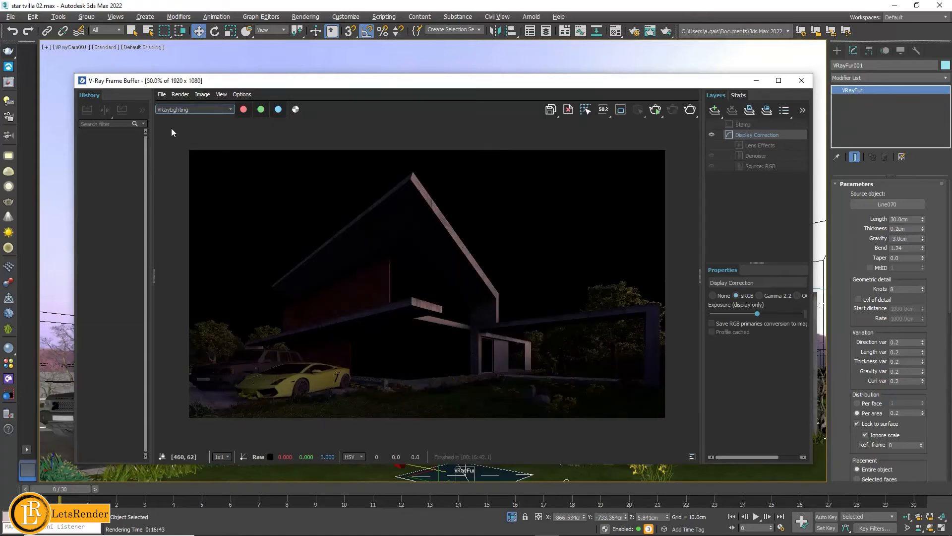
{"action": "key", "text": "Down"}
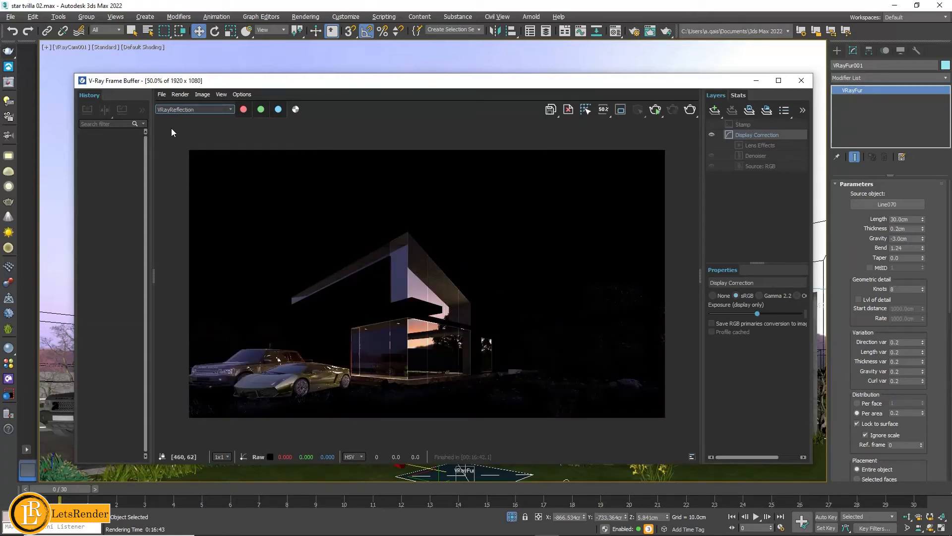
{"action": "key", "text": "Up"}
{"action": "key", "text": "Down"}
{"action": "key", "text": "Down"}
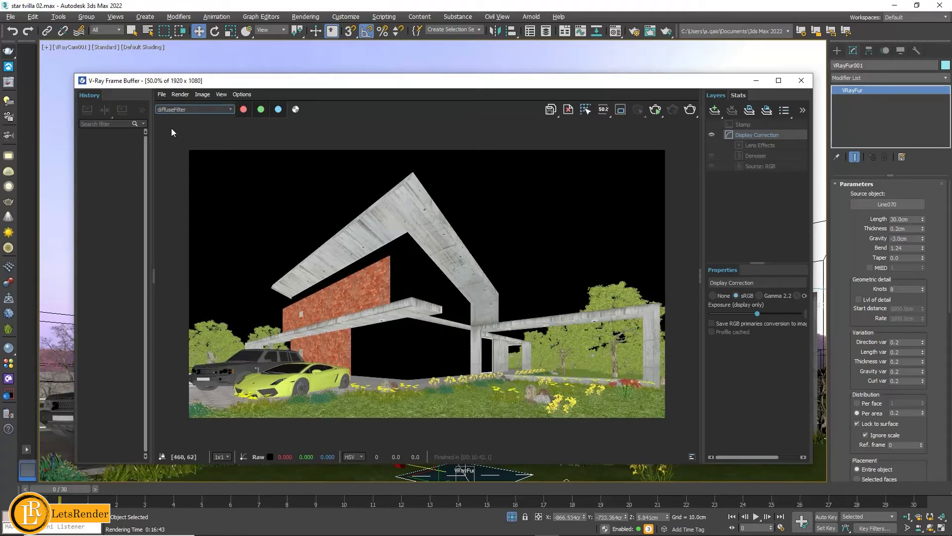
{"action": "key", "text": "Down"}
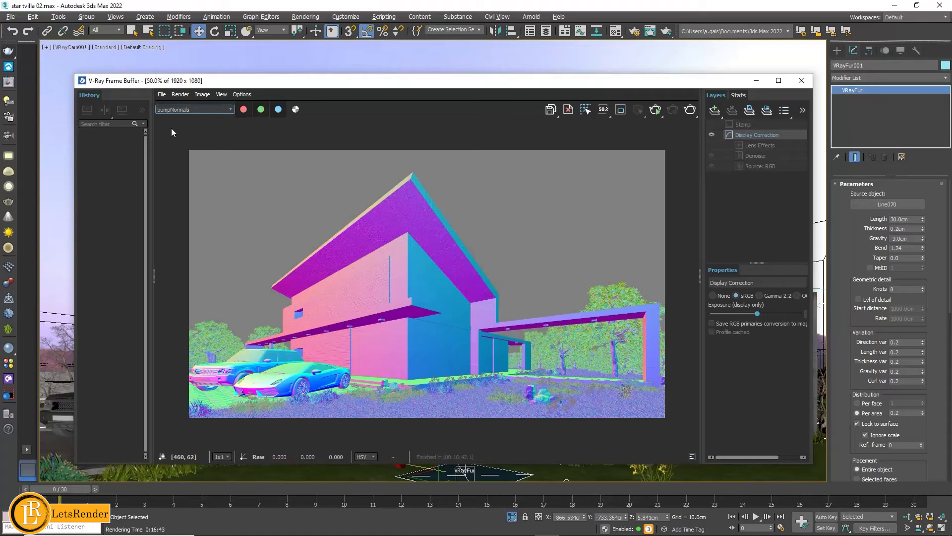
{"action": "key", "text": "Down"}
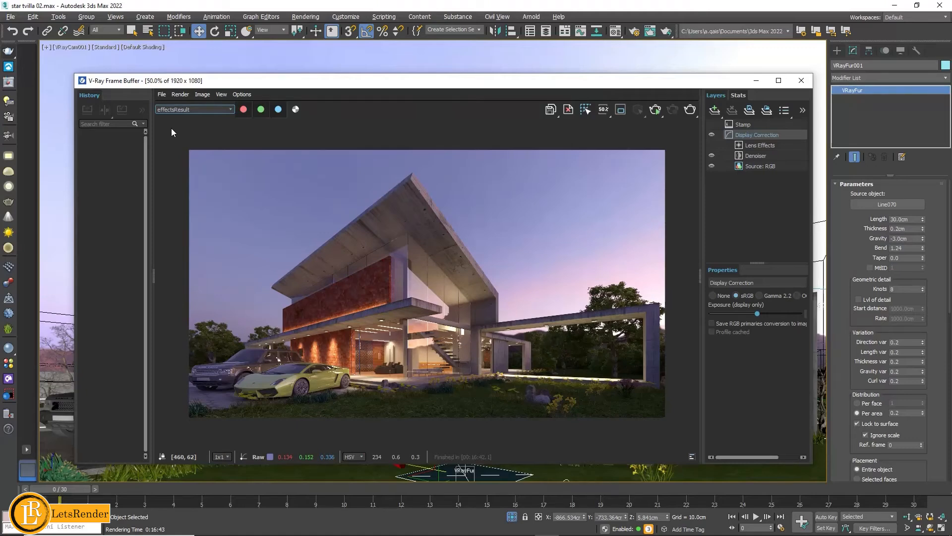
{"action": "key", "text": "Down"}
{"action": "key", "text": "Down"}
{"action": "key", "text": "Down"}
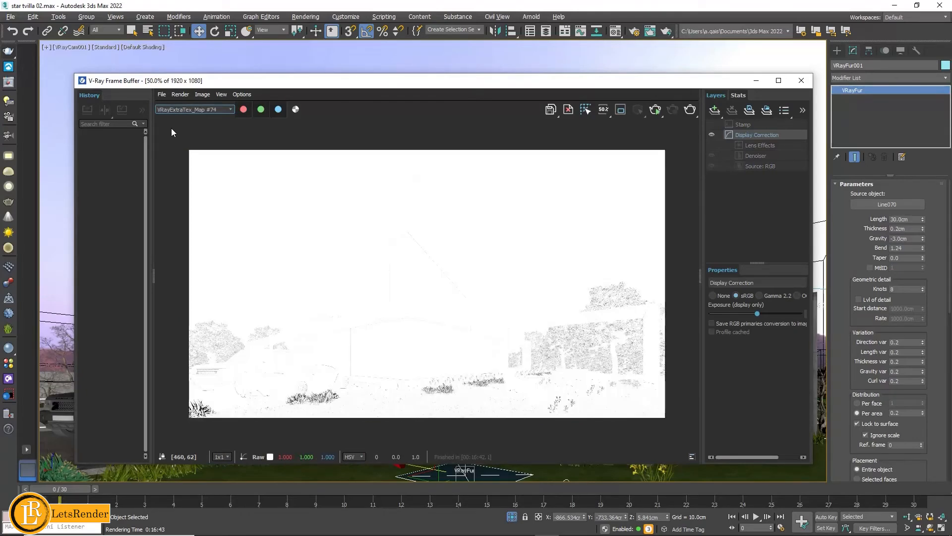
{"action": "left_click", "coordinate": [185, 106]}
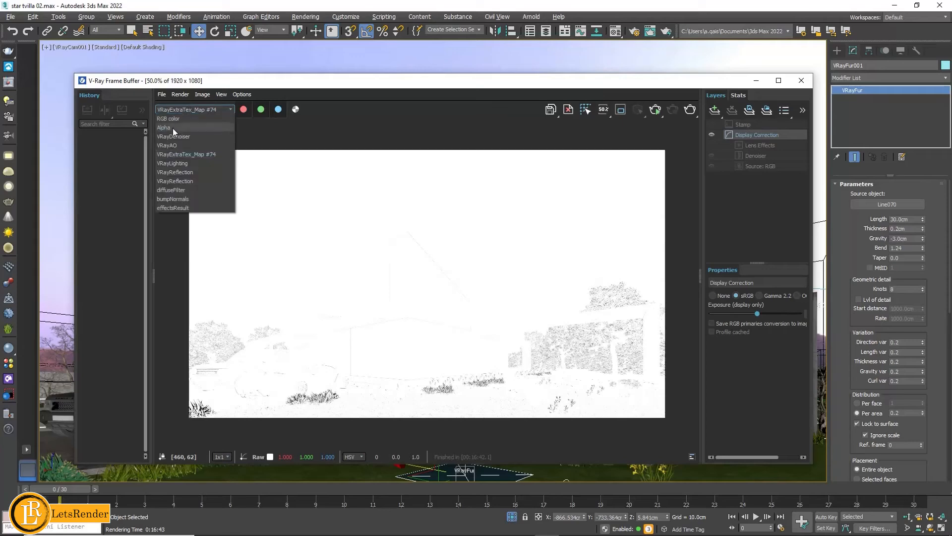
{"action": "left_click", "coordinate": [169, 119]}
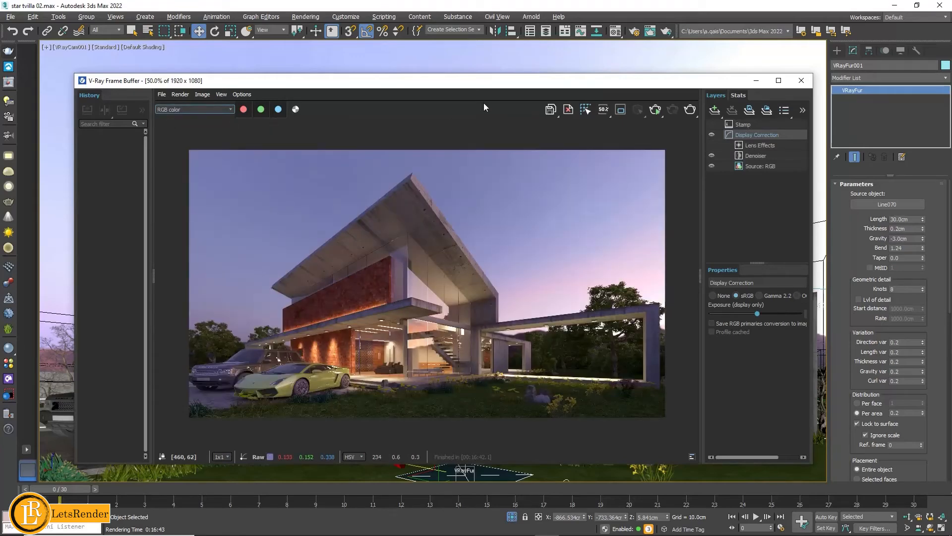
- Move the frame buffer aside and show the render elements list in Render Setup
{"action": "mouse_move", "coordinate": [566, 86]}
{"action": "left_mouse_down"}
{"action": "mouse_move", "coordinate": [544, 85]}
{"action": "mouse_move", "coordinate": [534, 106]}
{"action": "mouse_move", "coordinate": [558, 84]}
{"action": "left_mouse_up"}
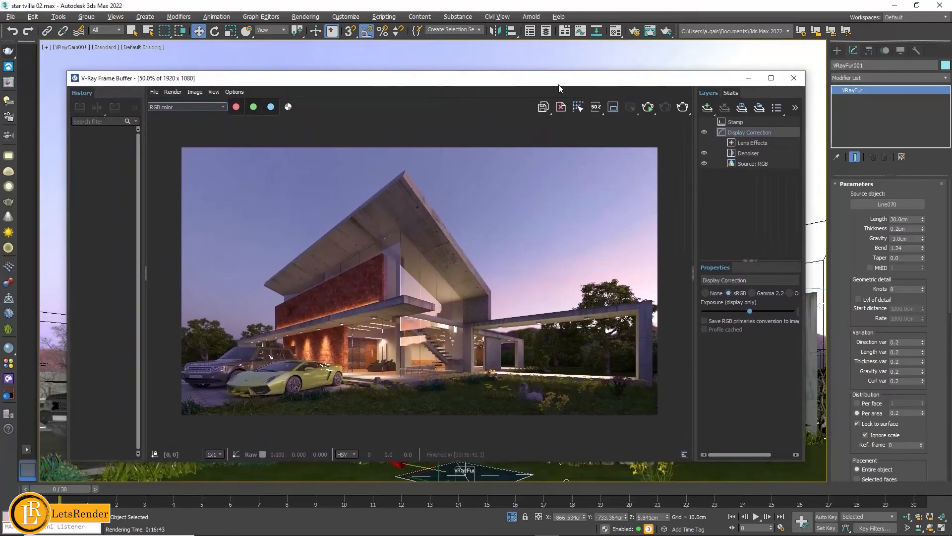
{"action": "left_click", "coordinate": [633, 33]}
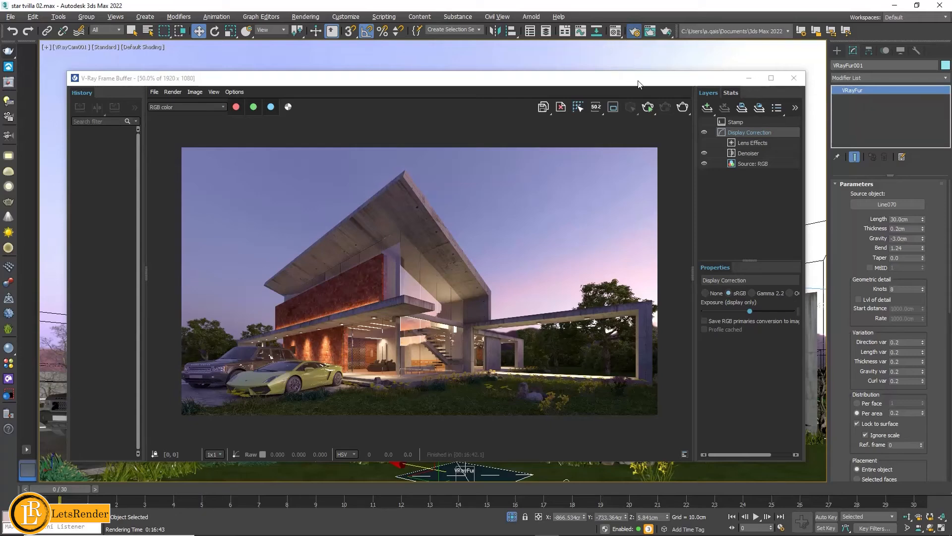
{"action": "left_click_drag", "start_coordinate": [631, 86], "coordinate": [610, 81]}
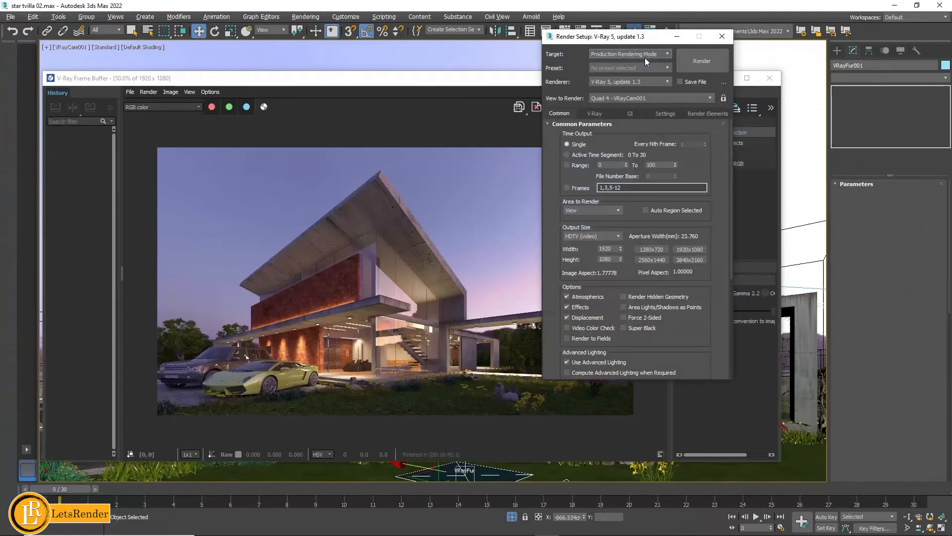
{"action": "left_click", "coordinate": [614, 82]}
{"action": "left_click", "coordinate": [629, 38]}
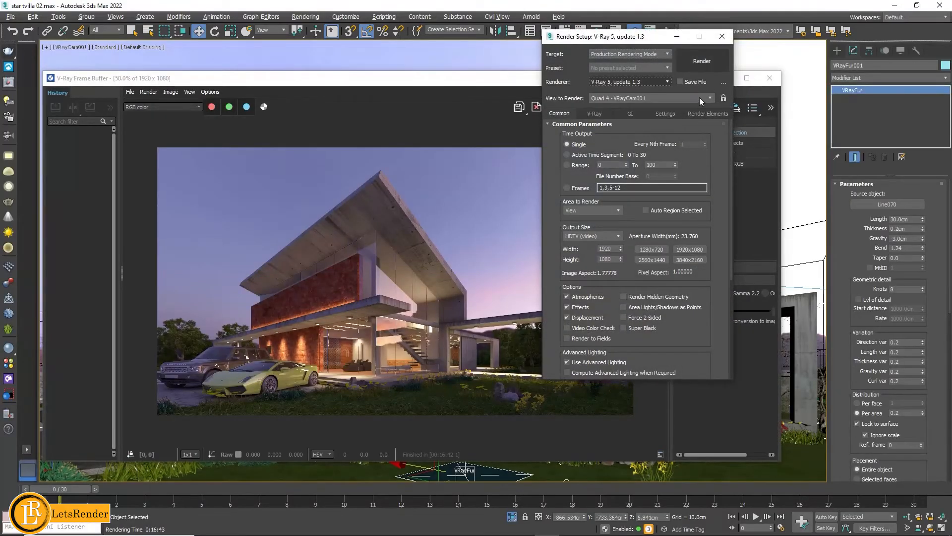
{"action": "left_click", "coordinate": [706, 114]}
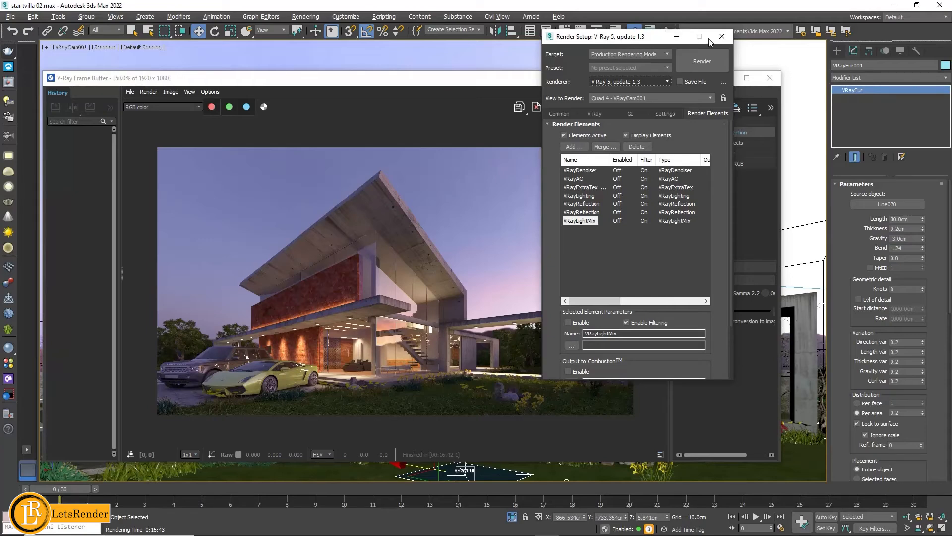
- Close the render setup, check the existing channel files in folder 02 via saving all image channels to separate files, and leave without saving
{"action": "left_click", "coordinate": [722, 36]}
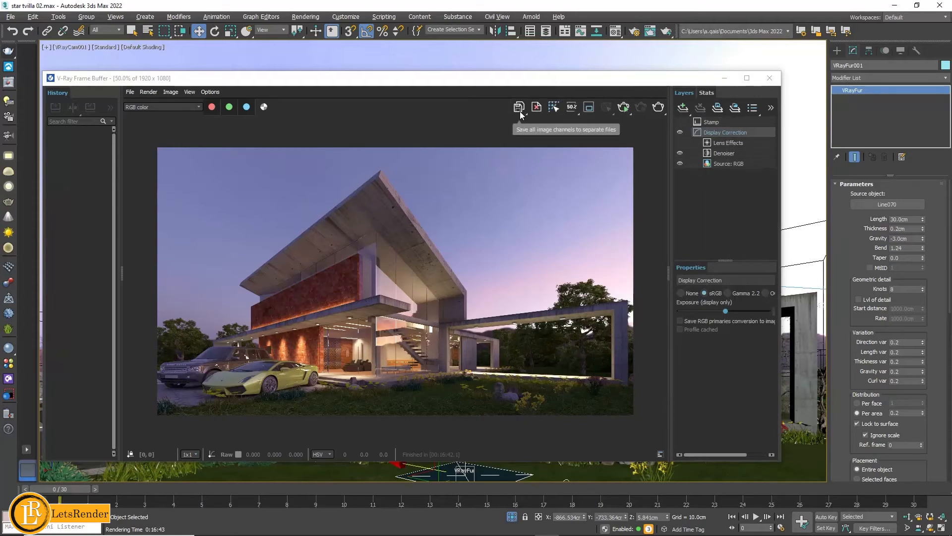
{"action": "left_click", "coordinate": [520, 111]}
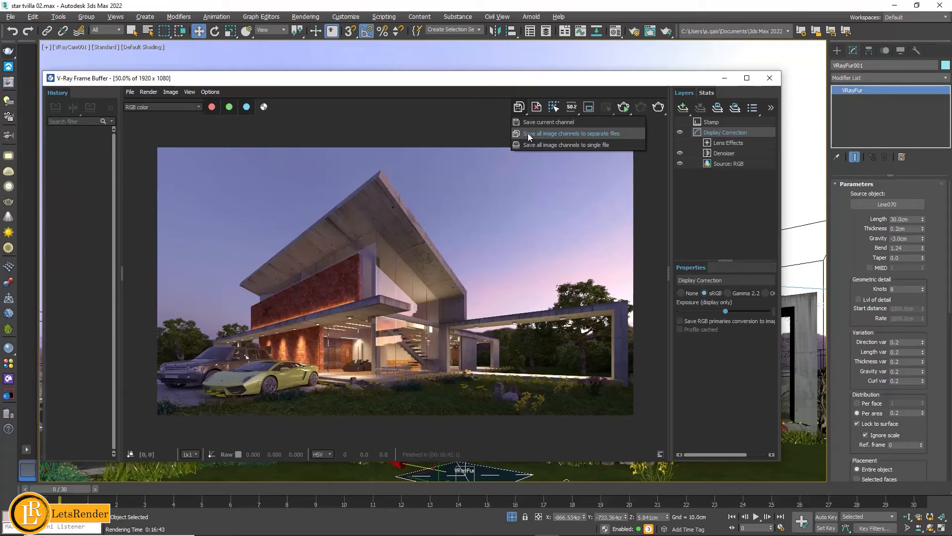
{"action": "left_click", "coordinate": [527, 133]}
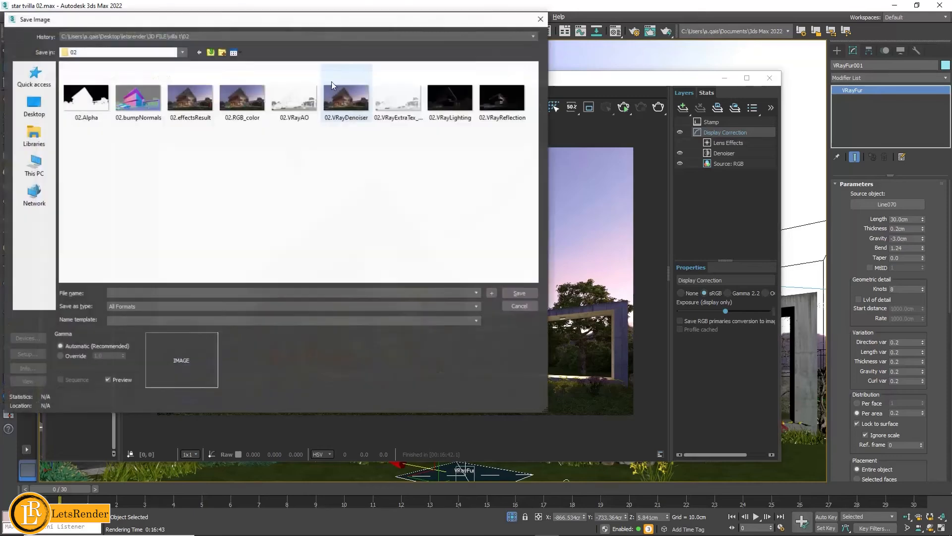
{"action": "left_click", "coordinate": [540, 19]}
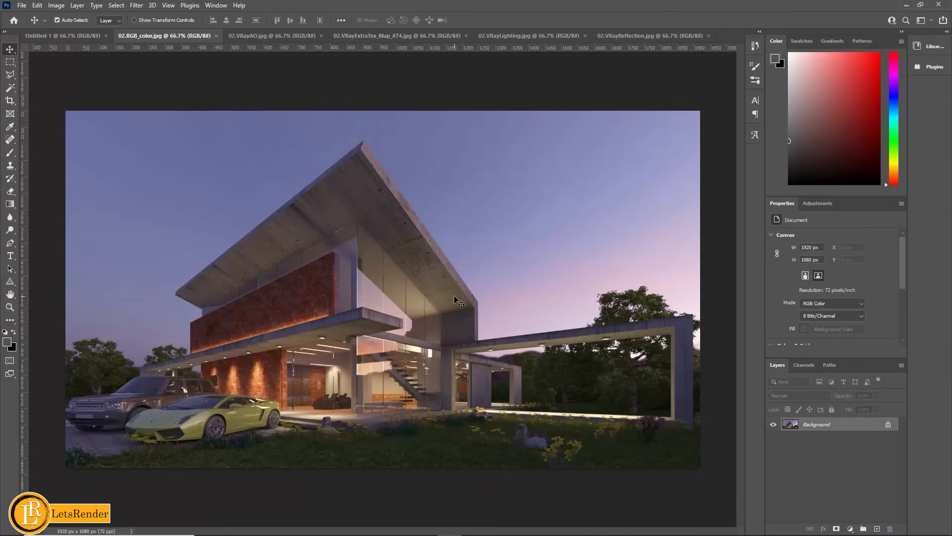
- Switch to Photoshop and review the opened AO, ExtraTex, lighting and reflection pass images, returning to 02.RGB_color.jpg
{"action": "left_click", "coordinate": [262, 36]}
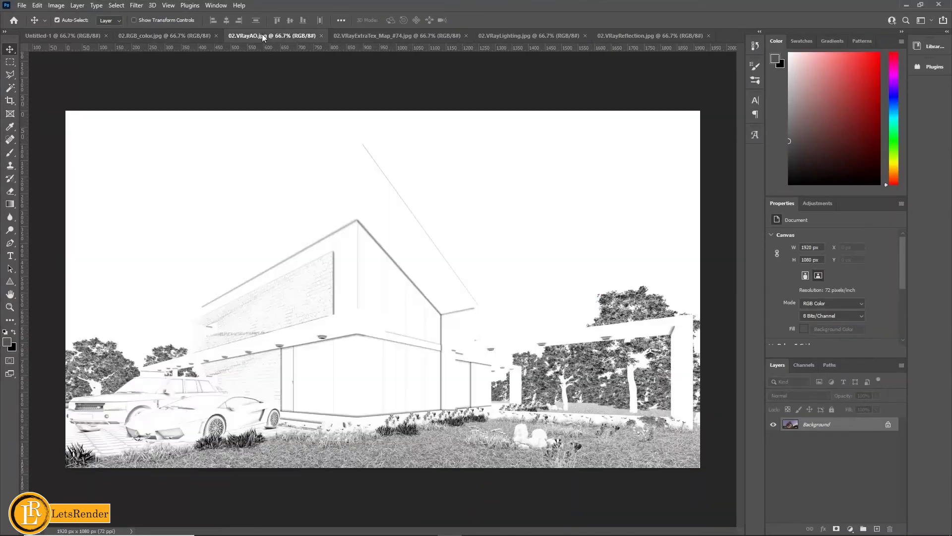
{"action": "left_click", "coordinate": [392, 35]}
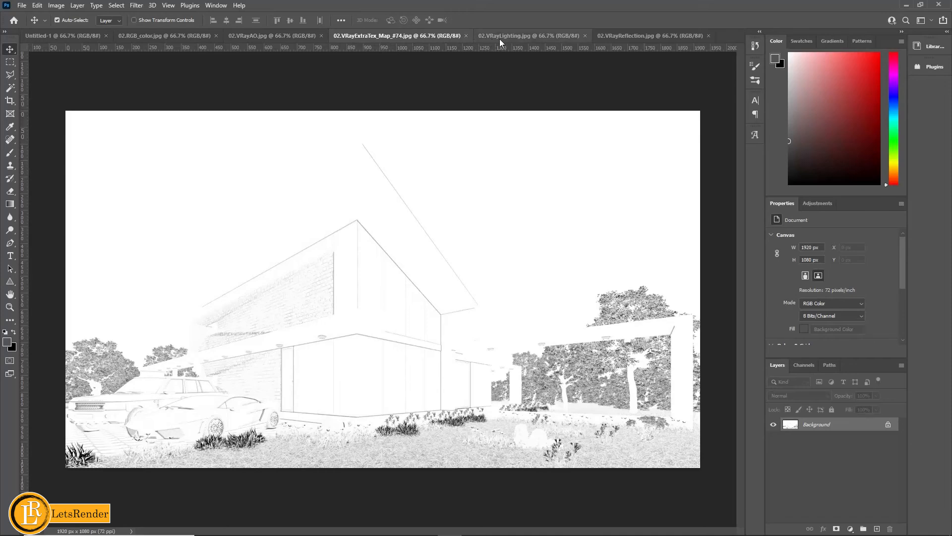
{"action": "left_click", "coordinate": [500, 38]}
{"action": "left_click", "coordinate": [624, 36]}
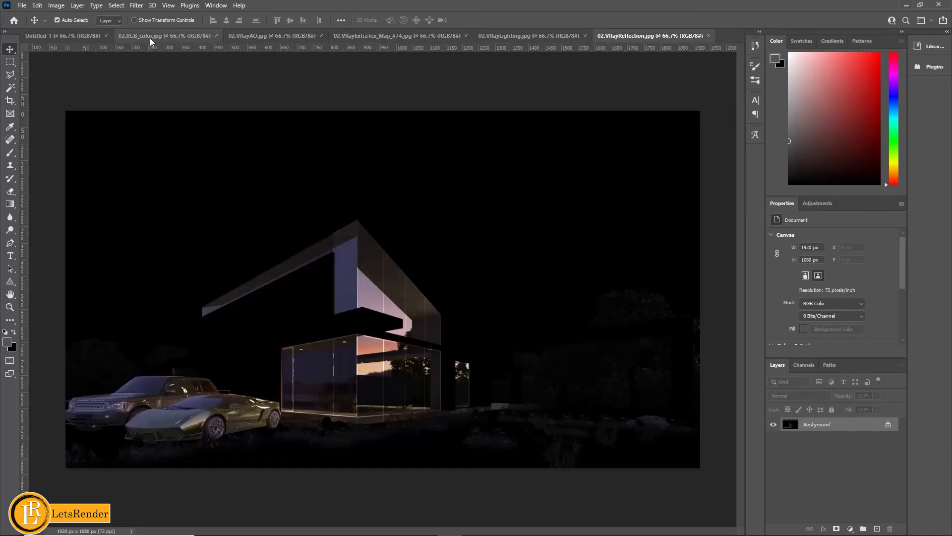
{"action": "left_click", "coordinate": [150, 38]}
- Copy the 02.VRayAO.jpg image into 02.RGB_color.jpg as a new layer and close the AO document
{"action": "left_click", "coordinate": [253, 35]}
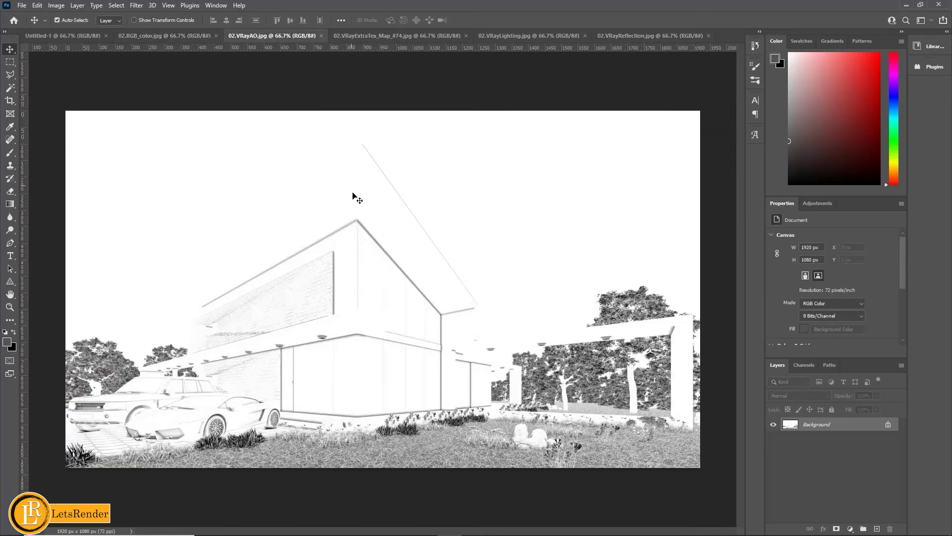
{"action": "left_click", "coordinate": [171, 38]}
{"action": "key", "text": "ctrl+v"}
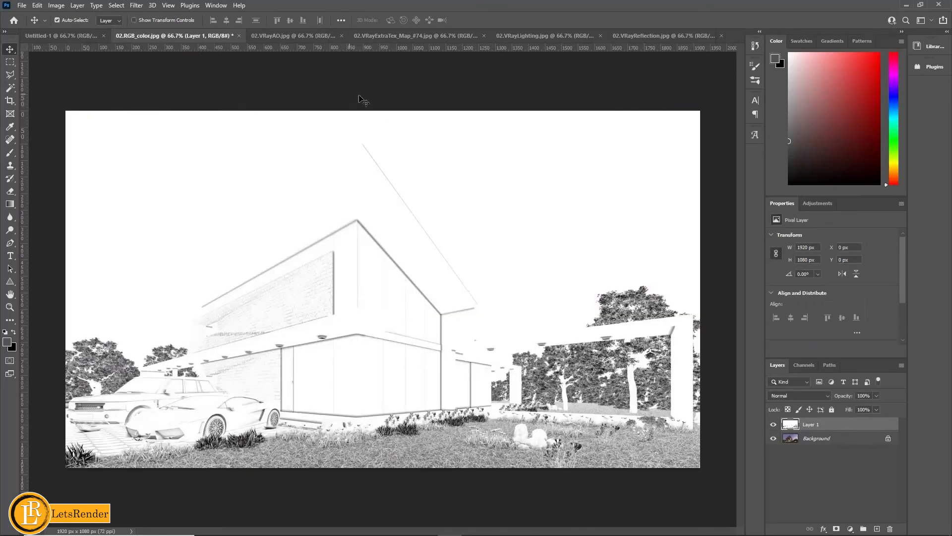
{"action": "left_click", "coordinate": [299, 35]}
{"action": "left_click", "coordinate": [342, 35]}
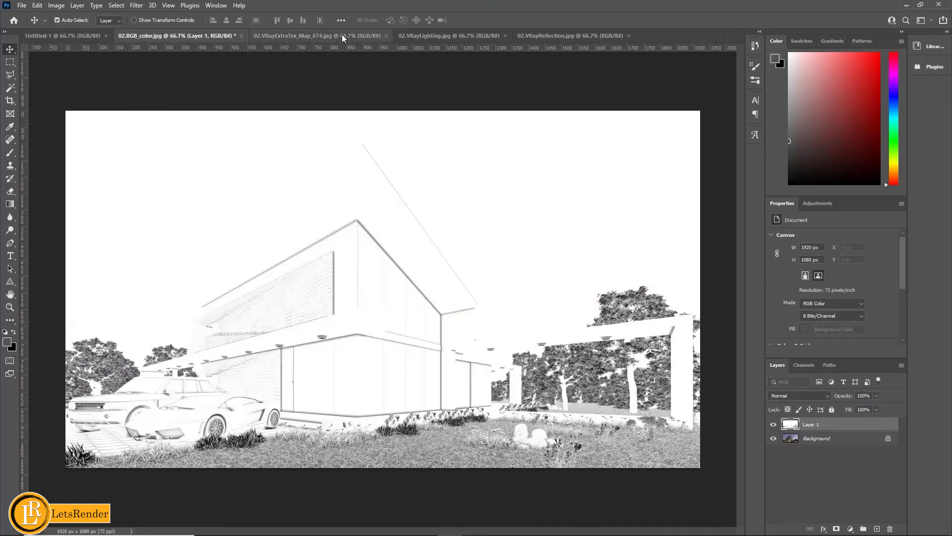
- Add the 02.VRayExtraTex_Map_#74.jpg image to 02.RGB_color.jpg as a layer above the AO pass and close its source document
{"action": "left_click", "coordinate": [341, 36]}
{"action": "left_click_drag", "start_coordinate": [476, 310], "coordinate": [367, 325]}
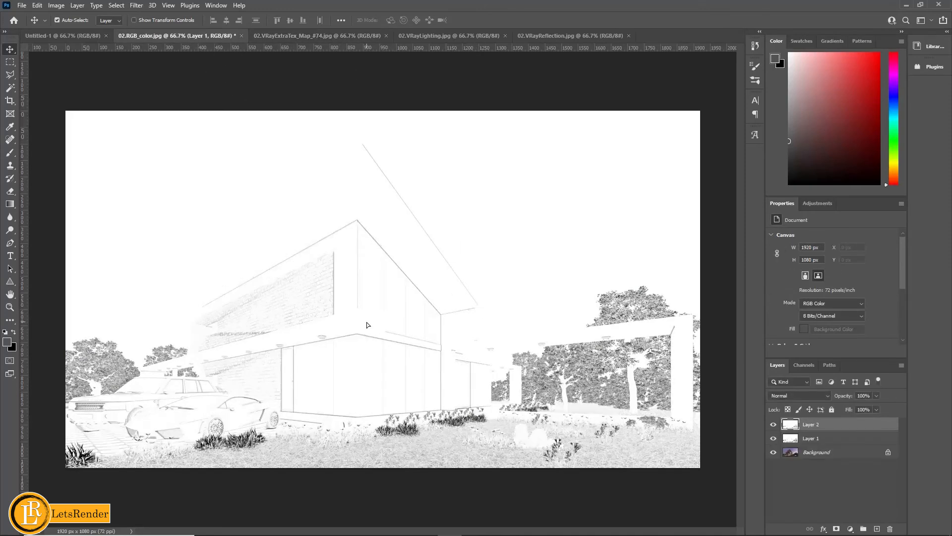
{"action": "left_click", "coordinate": [386, 35]}
- Add the 02.VRayLighting.jpg image to 02.RGB_color.jpg as a new top layer and close the lighting document
{"action": "left_click", "coordinate": [327, 39]}
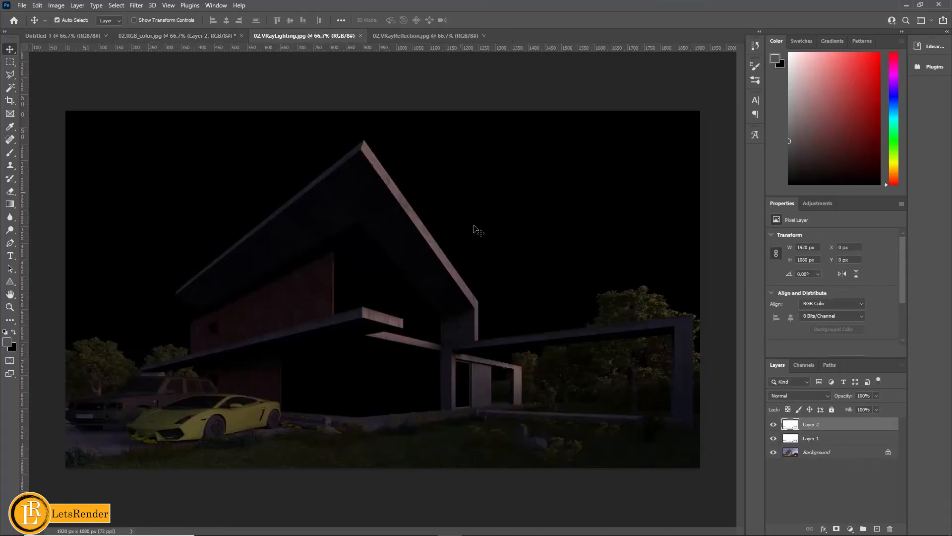
{"action": "left_click_drag", "start_coordinate": [217, 38], "coordinate": [405, 298]}
{"action": "left_click", "coordinate": [326, 38]}
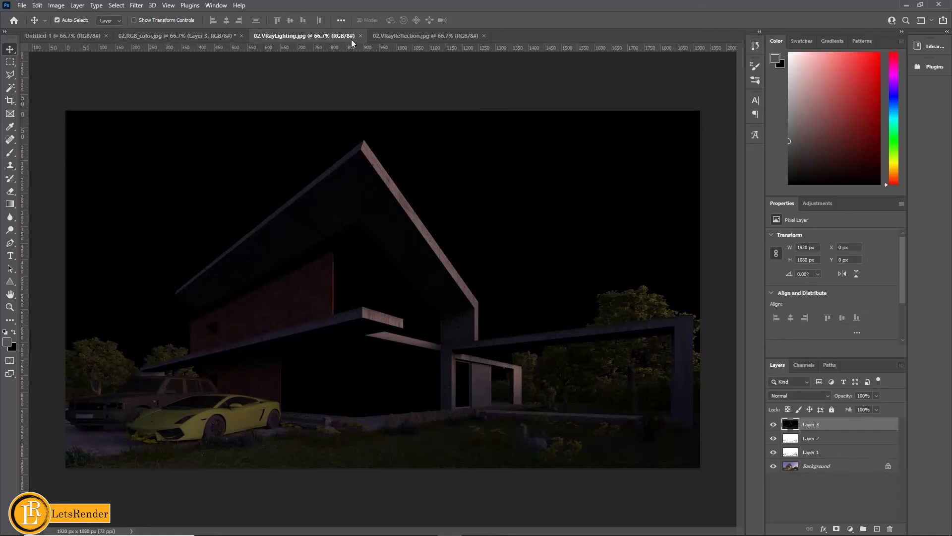
{"action": "left_click", "coordinate": [361, 36]}
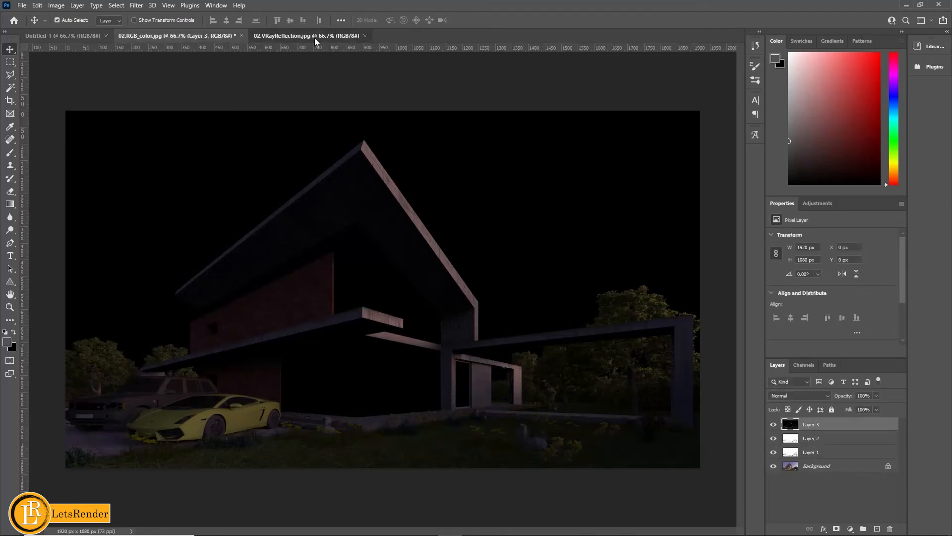
- Add the 02.VRayReflection.jpg image to 02.RGB_color.jpg as a new top layer and close the reflection document
{"action": "left_click", "coordinate": [315, 37]}
{"action": "left_click_drag", "start_coordinate": [491, 292], "coordinate": [220, 38]}
{"action": "left_click_drag", "start_coordinate": [391, 299], "coordinate": [390, 299]}
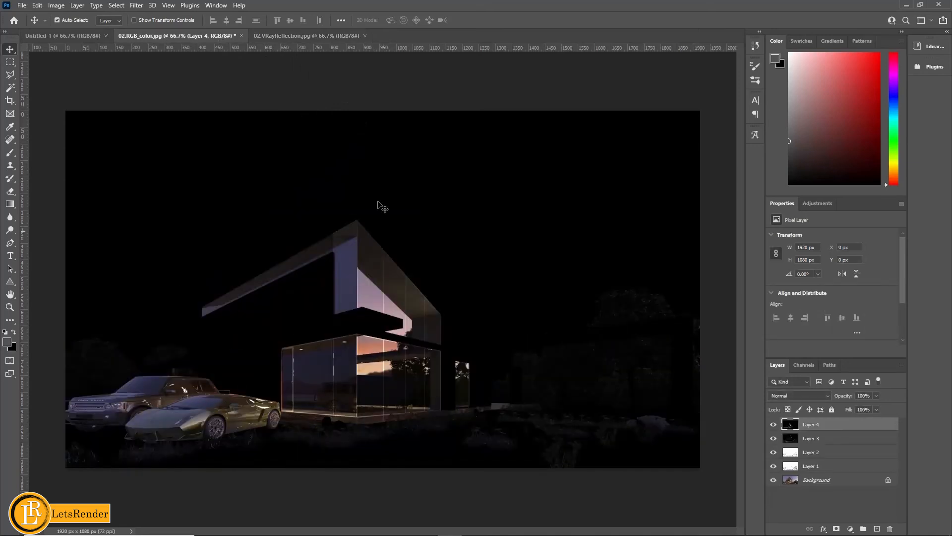
{"action": "left_click", "coordinate": [324, 35]}
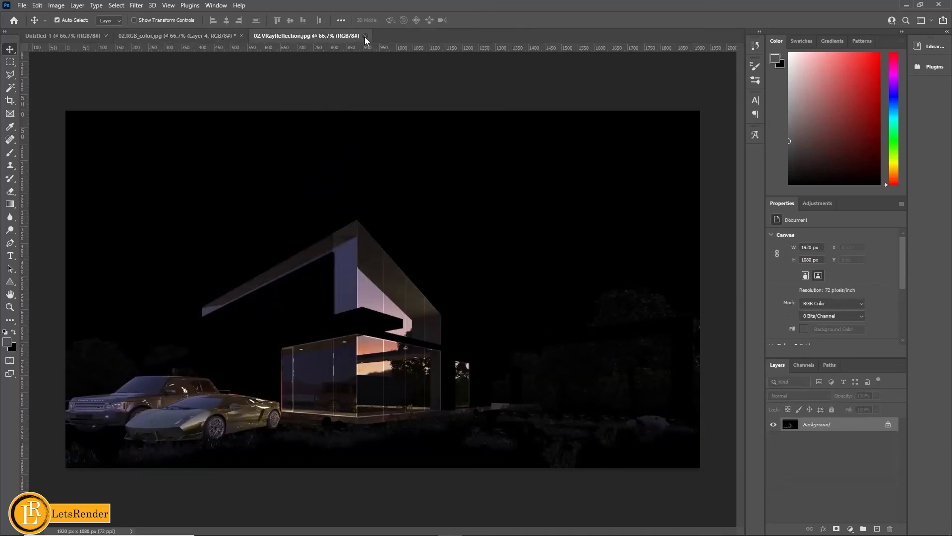
{"action": "left_click", "coordinate": [364, 35]}
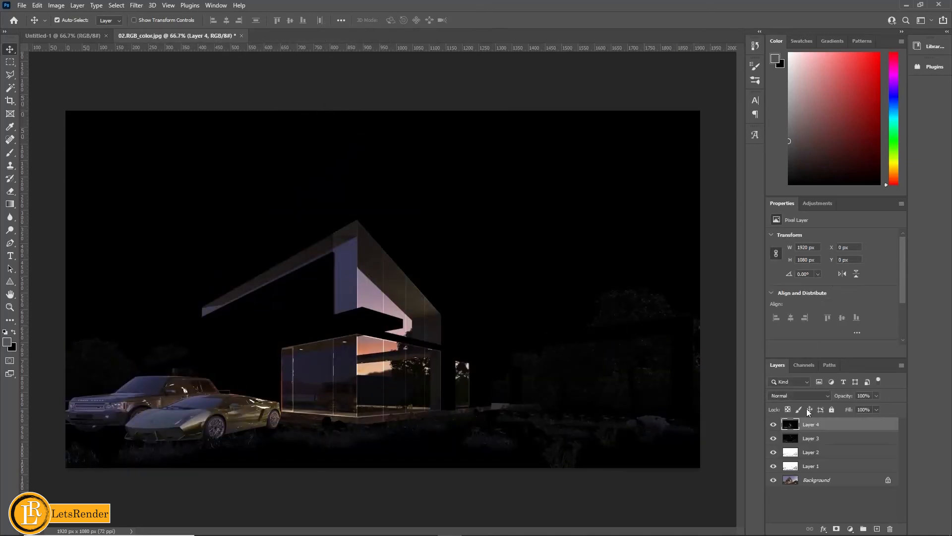
- Hide Layers 2, 3 and 4, set Layer 1 with the AO pass to Multiply, and compare the image with and without it
{"action": "left_click", "coordinate": [774, 424]}
{"action": "left_click", "coordinate": [773, 438]}
{"action": "left_click", "coordinate": [774, 452]}
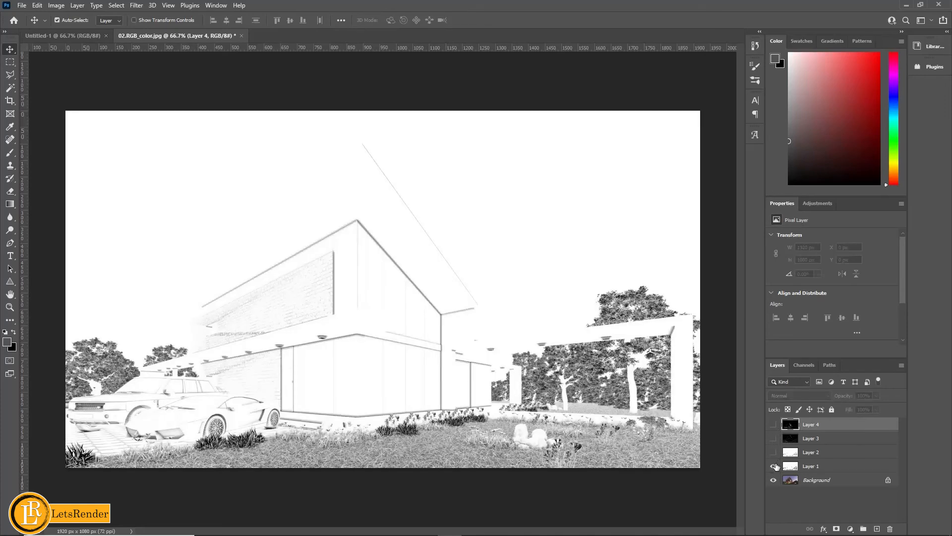
{"action": "left_click", "coordinate": [830, 469]}
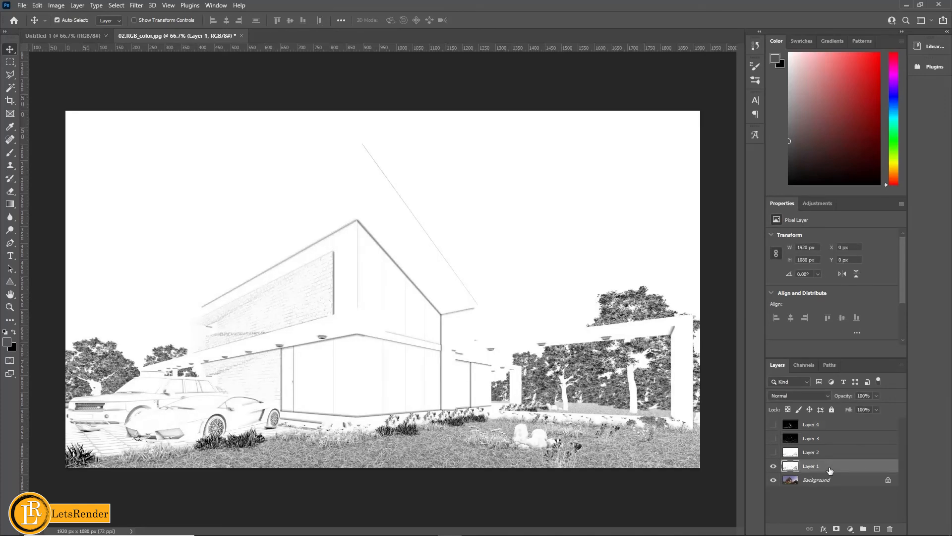
{"action": "left_click", "coordinate": [799, 395]}
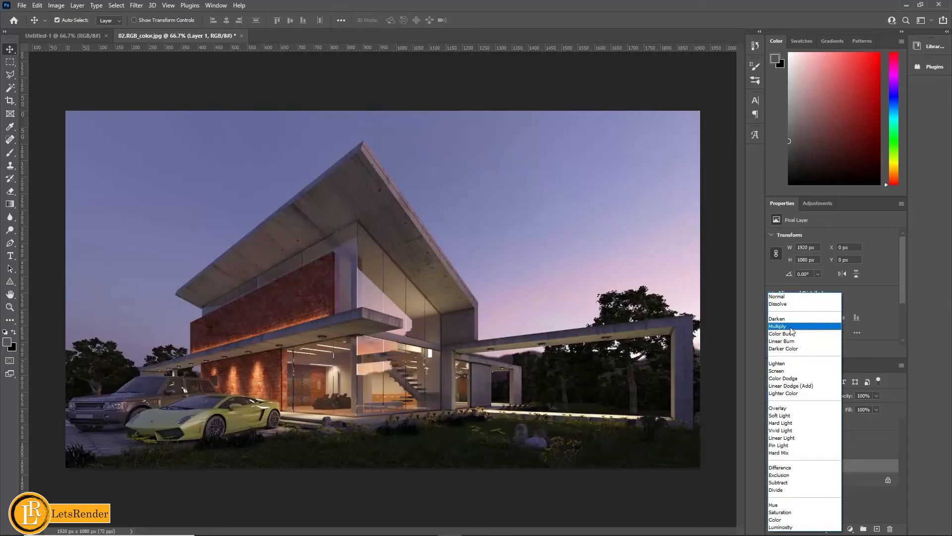
{"action": "left_click", "coordinate": [791, 328]}
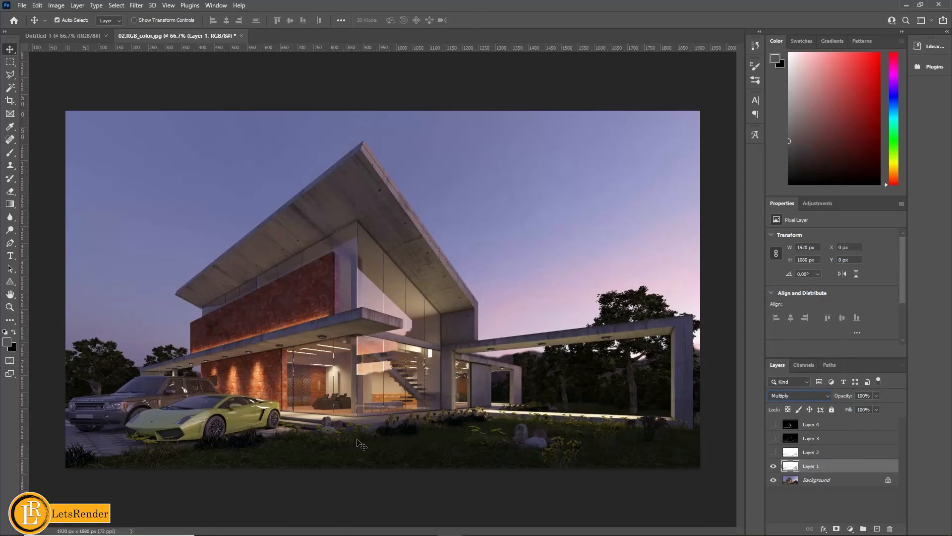
{"action": "left_click", "coordinate": [773, 468]}
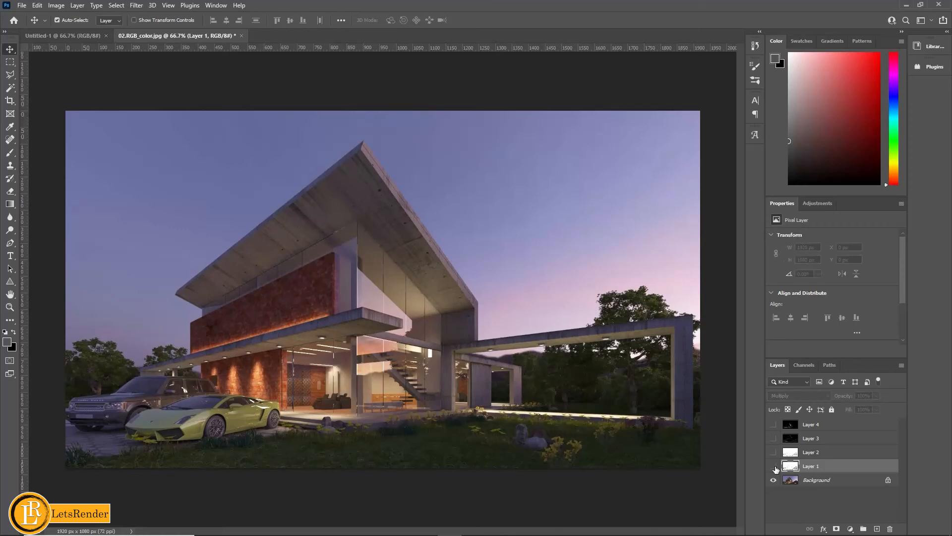
{"action": "left_click", "coordinate": [775, 468]}
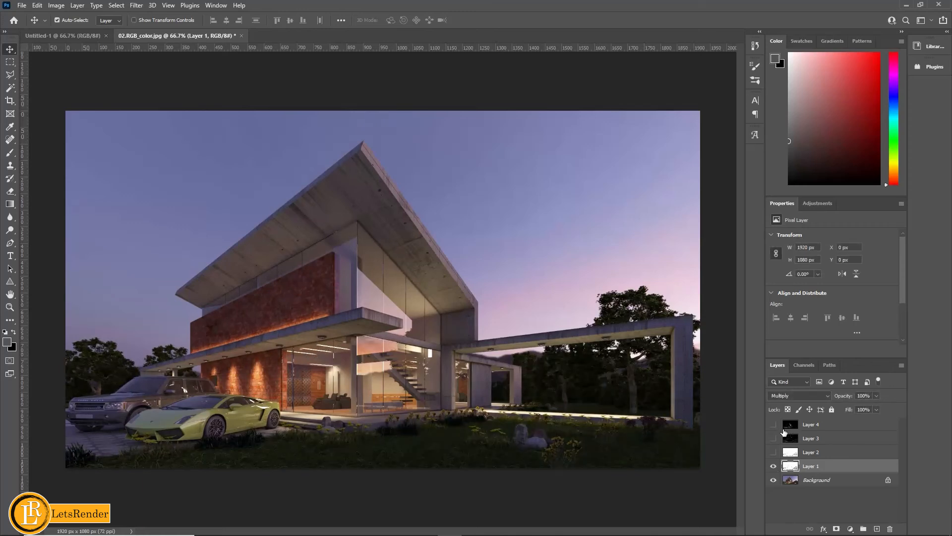
- Hide the background and erase the dark AO shading from the downlights under the garden frame beam on Layer 1
{"action": "left_click", "coordinate": [773, 480]}
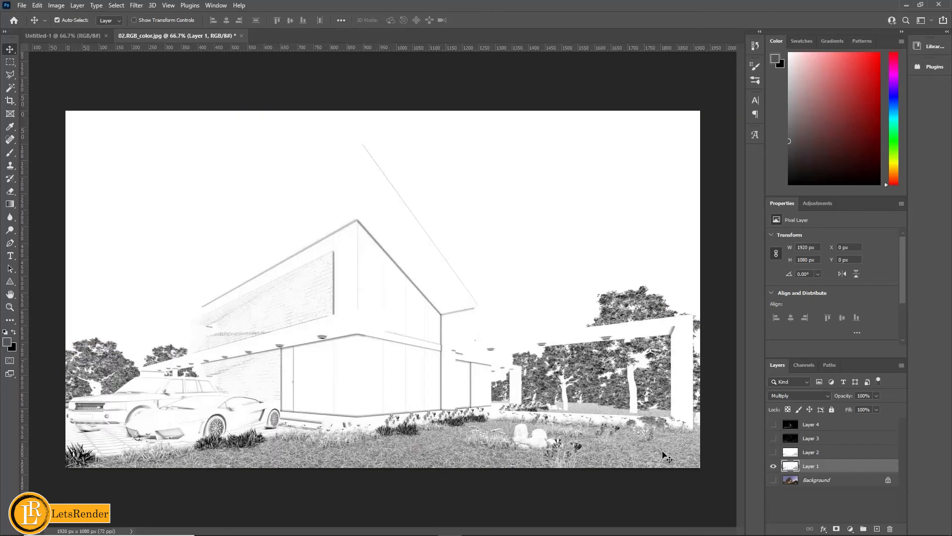
{"action": "key", "text": "ctrl+plus"}
{"action": "key", "text": "ctrl+plus"}
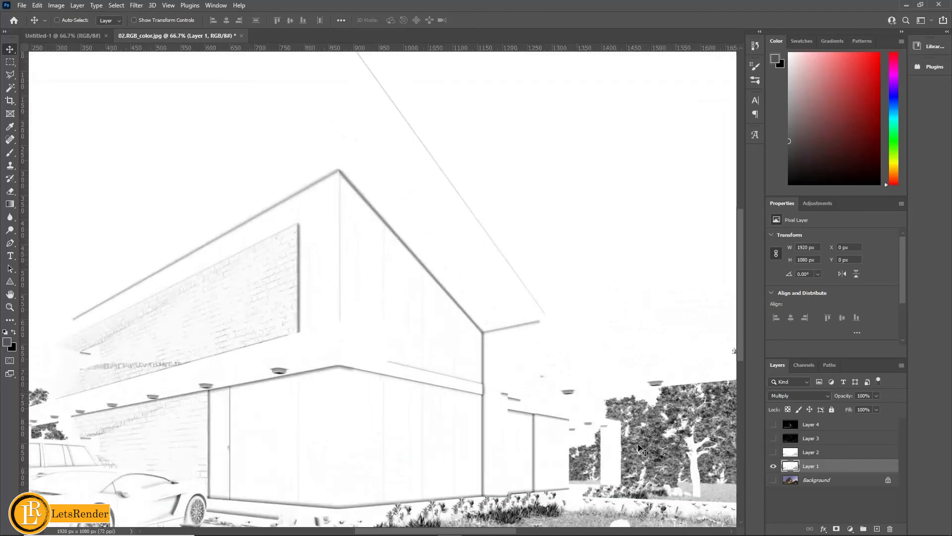
{"action": "left_click_drag", "start_coordinate": [708, 453], "coordinate": [271, 290]}
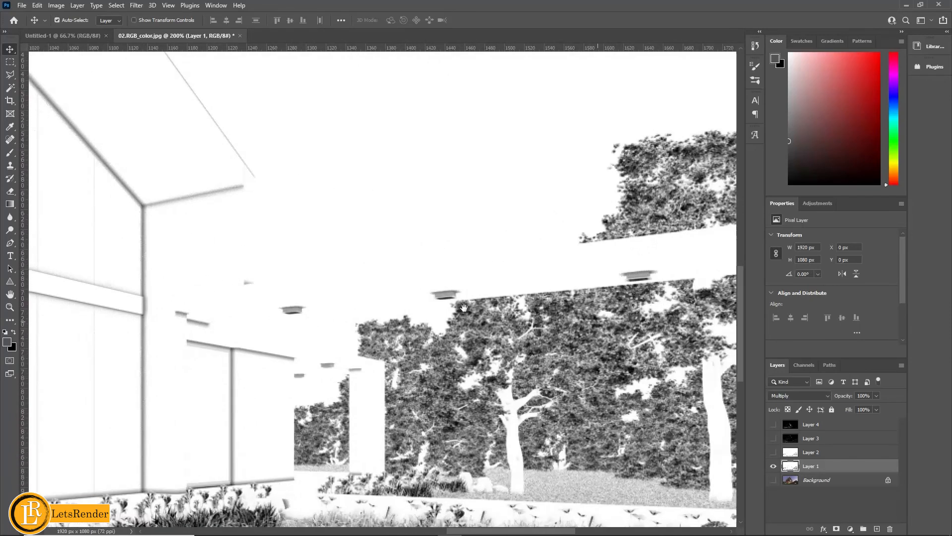
{"action": "left_click_drag", "start_coordinate": [627, 384], "coordinate": [448, 372]}
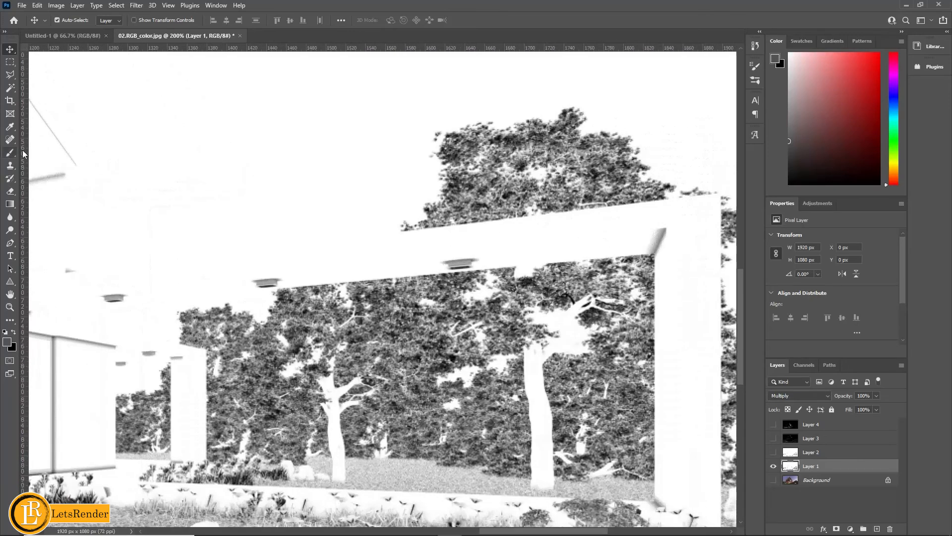
{"action": "left_click", "coordinate": [10, 191]}
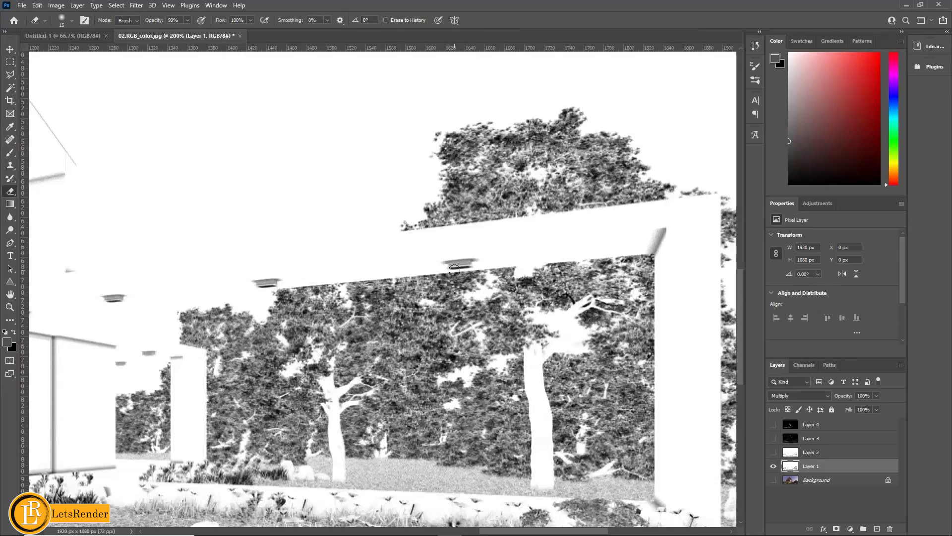
{"action": "key", "text": "bracketleft"}
{"action": "left_click_drag", "start_coordinate": [452, 270], "coordinate": [468, 267]}
{"action": "left_click_drag", "start_coordinate": [260, 287], "coordinate": [276, 285]}
{"action": "left_click_drag", "start_coordinate": [107, 302], "coordinate": [122, 300]}
- Erase the dark AO shading from the downlights along the canopy above the glass facade and the lower brick wall
{"action": "left_click_drag", "start_coordinate": [219, 354], "coordinate": [575, 314]}
{"action": "left_click_drag", "start_coordinate": [198, 307], "coordinate": [494, 329]}
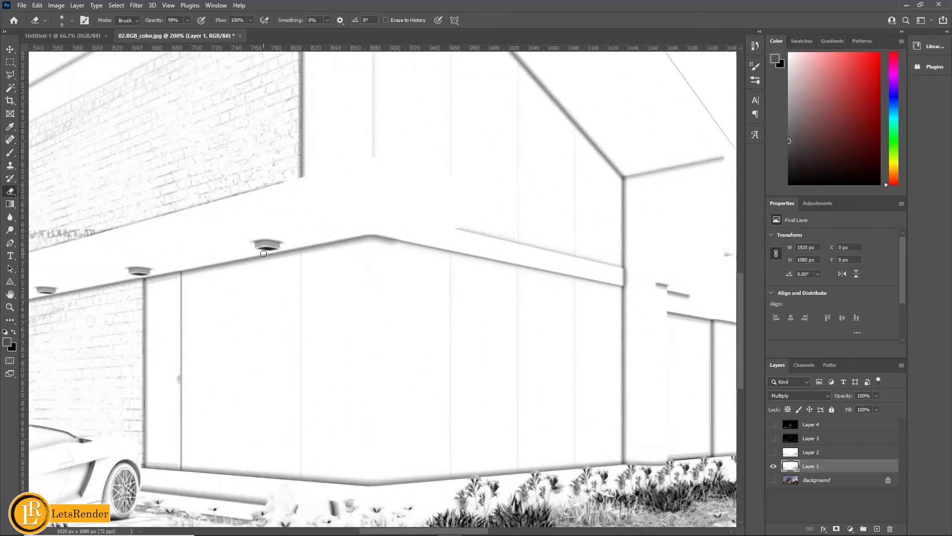
{"action": "left_click_drag", "start_coordinate": [261, 249], "coordinate": [275, 251]}
{"action": "left_click_drag", "start_coordinate": [299, 315], "coordinate": [563, 323]}
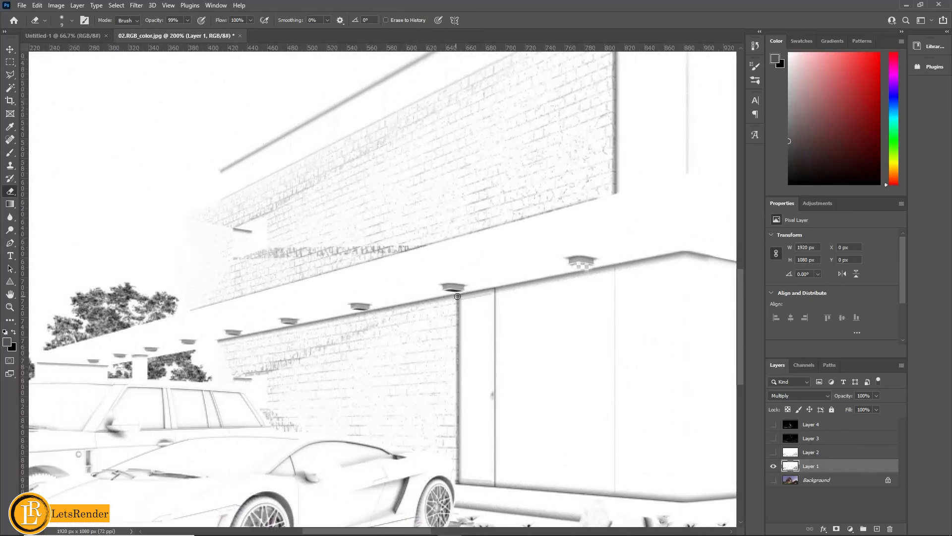
{"action": "left_click_drag", "start_coordinate": [449, 290], "coordinate": [457, 290]}
{"action": "left_click_drag", "start_coordinate": [357, 310], "coordinate": [367, 309]}
{"action": "left_click_drag", "start_coordinate": [230, 333], "coordinate": [239, 335]}
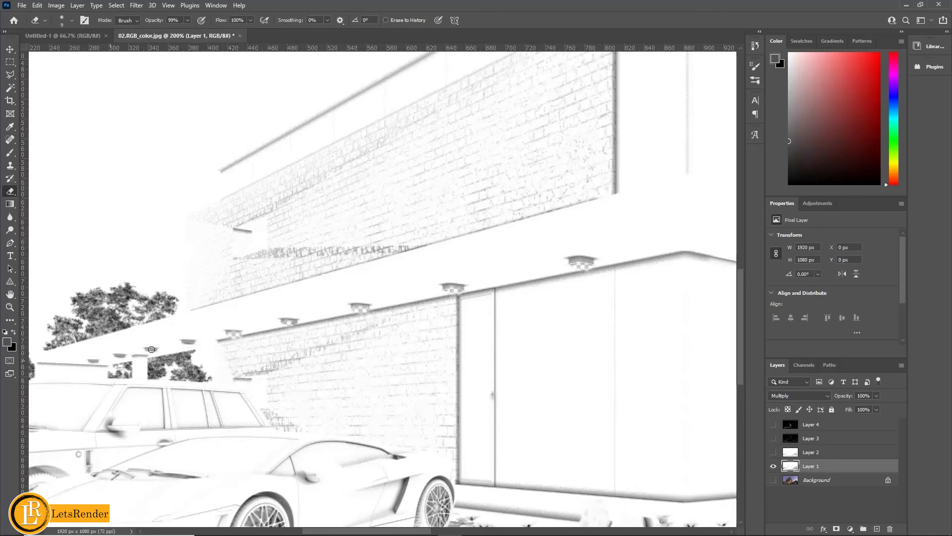
- Show the background layer again, view the whole image, and lower the opacity of Layer 1 to 42%
{"action": "left_click", "coordinate": [773, 467]}
{"action": "left_click", "coordinate": [773, 467]}
{"action": "left_click", "coordinate": [773, 480]}
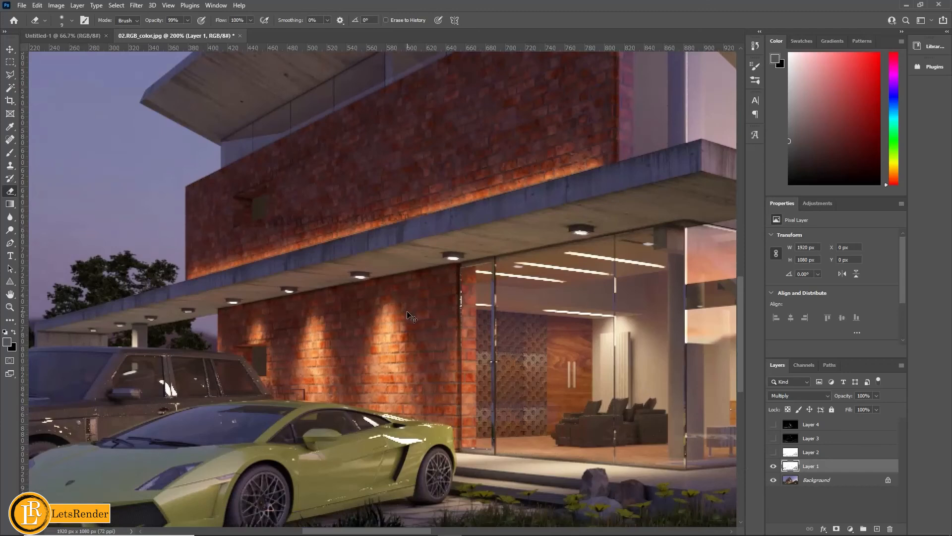
{"action": "key", "text": "ctrl+0"}
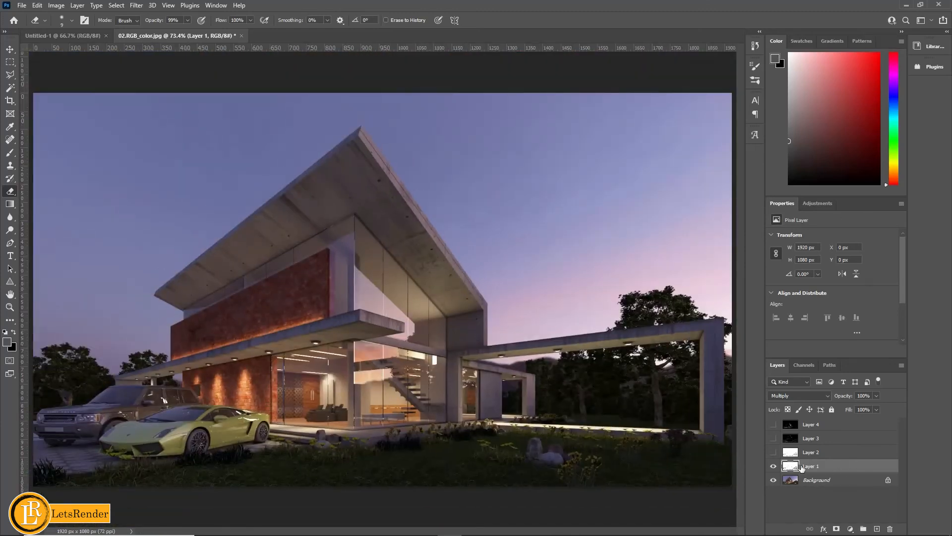
{"action": "left_click", "coordinate": [876, 396]}
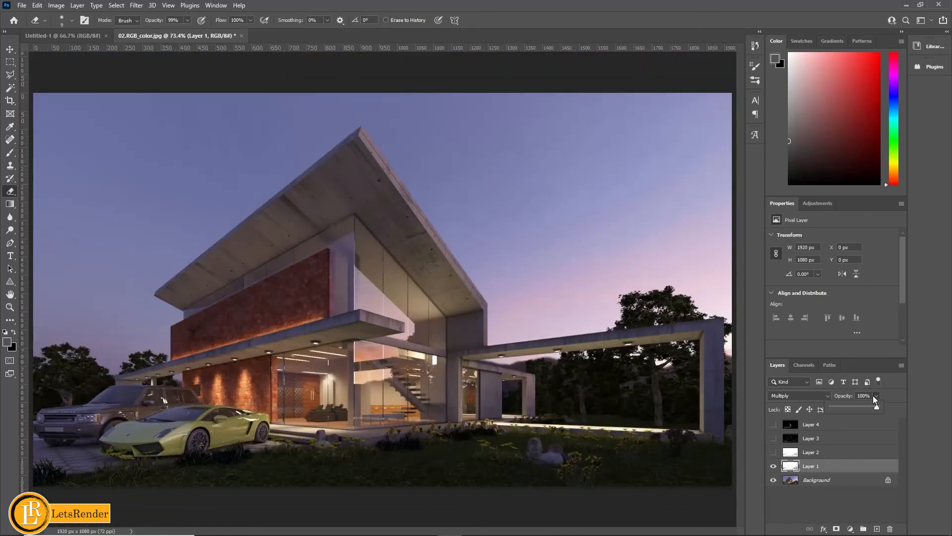
{"action": "left_click", "coordinate": [850, 406]}
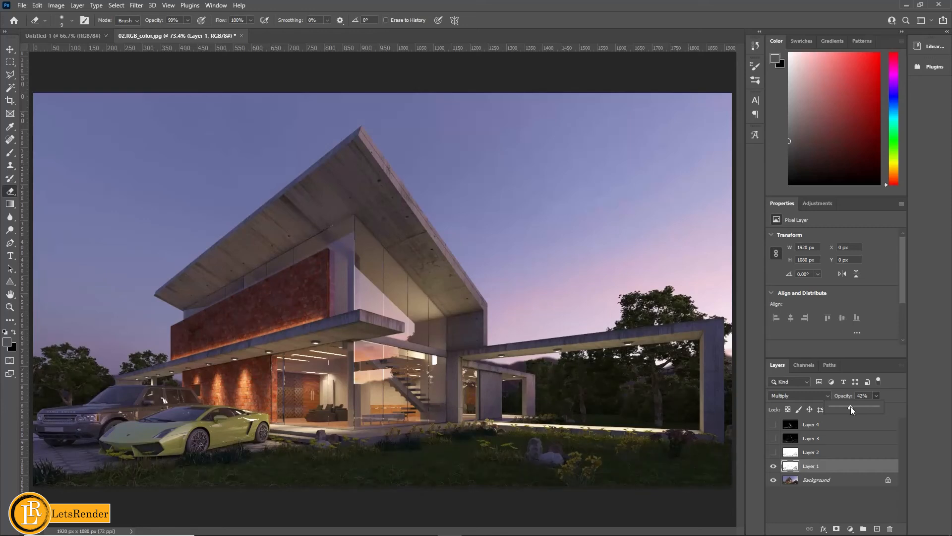
- Show Layer 2 with the ExtraTex pass, set its blending mode to Multiply and lower its opacity to 41%
{"action": "left_click", "coordinate": [854, 457]}
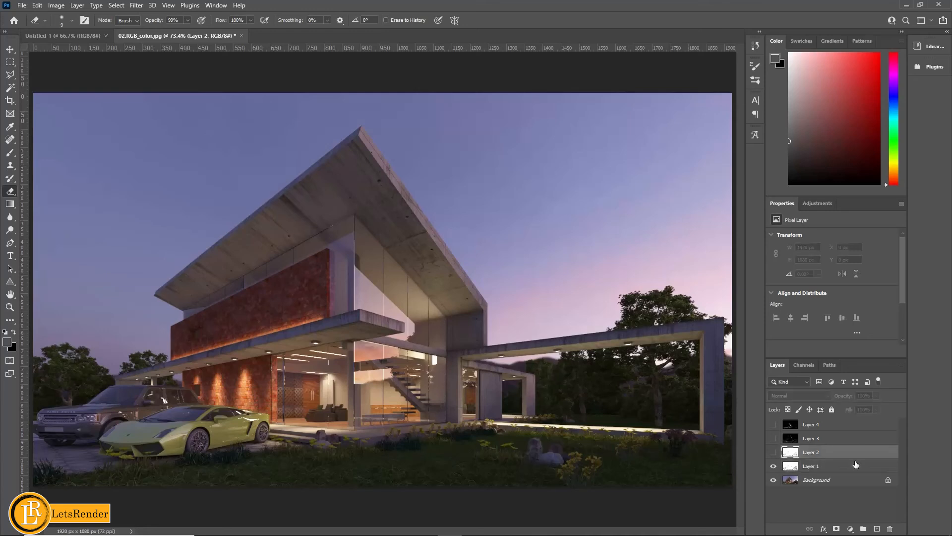
{"action": "left_click", "coordinate": [772, 453]}
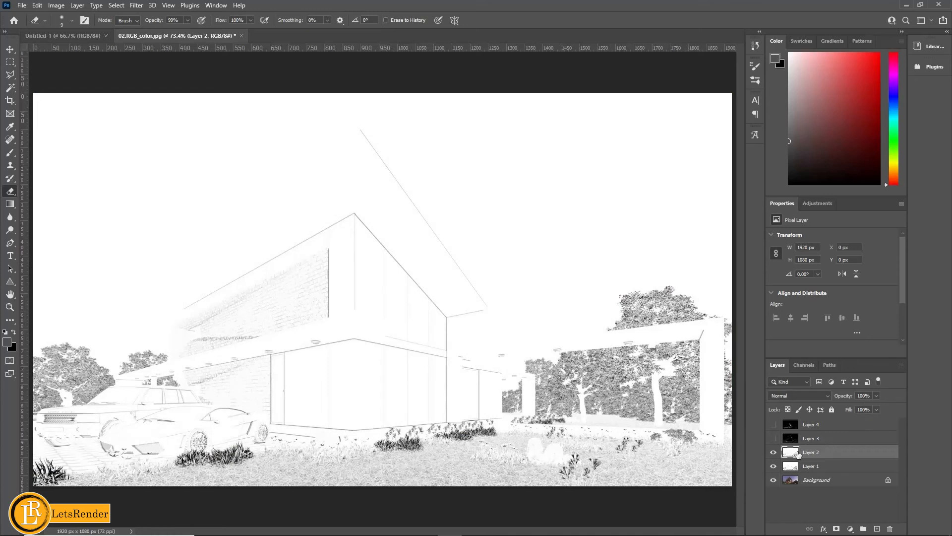
{"action": "left_click", "coordinate": [783, 396]}
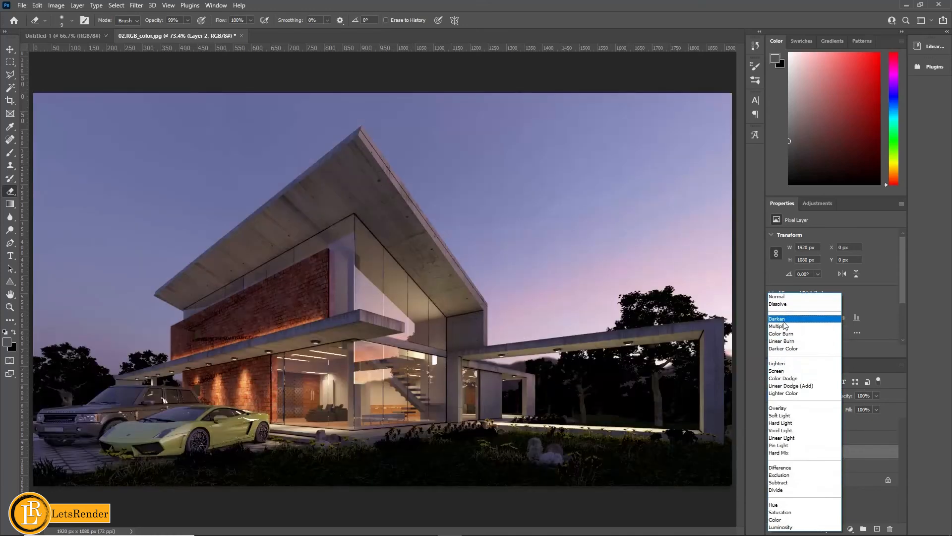
{"action": "left_click", "coordinate": [780, 326]}
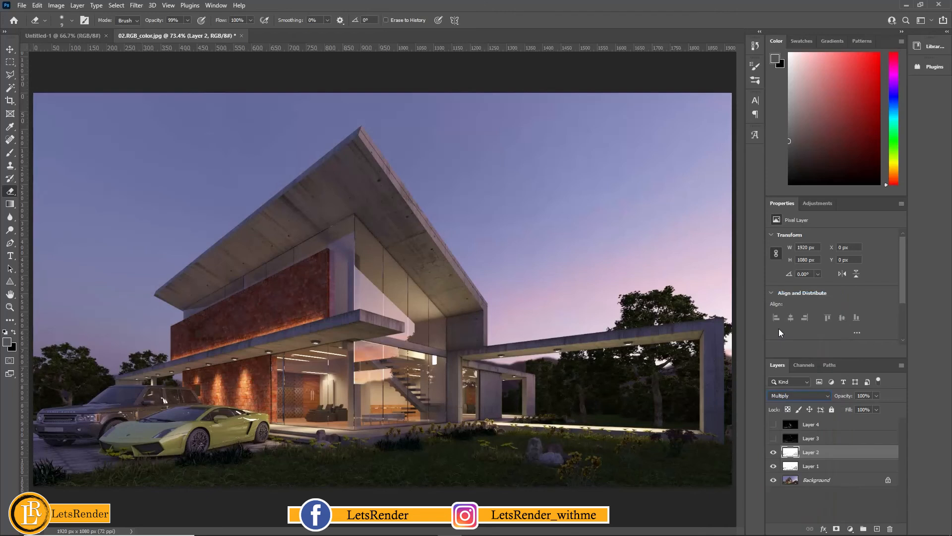
{"action": "left_click", "coordinate": [877, 395]}
{"action": "left_click", "coordinate": [848, 406]}
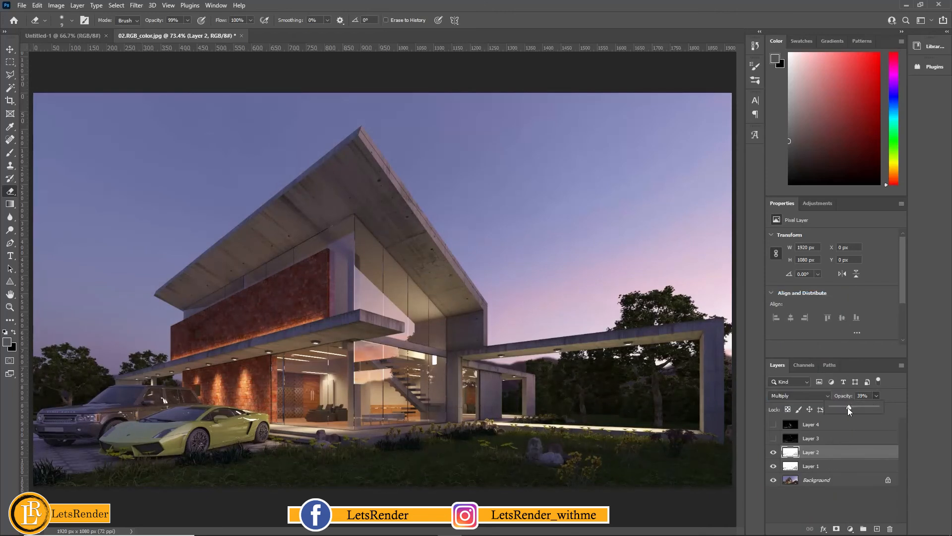
{"action": "left_click_drag", "start_coordinate": [848, 408], "coordinate": [852, 407]}
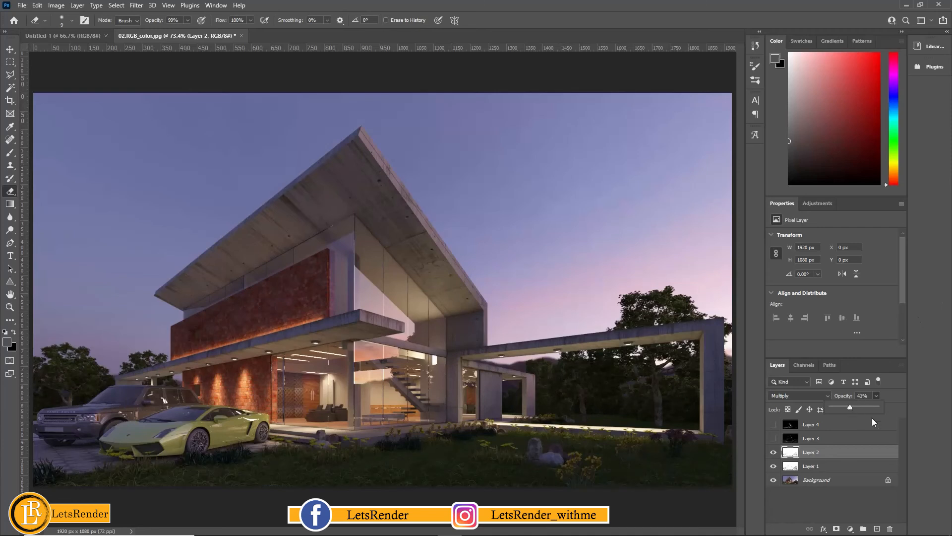